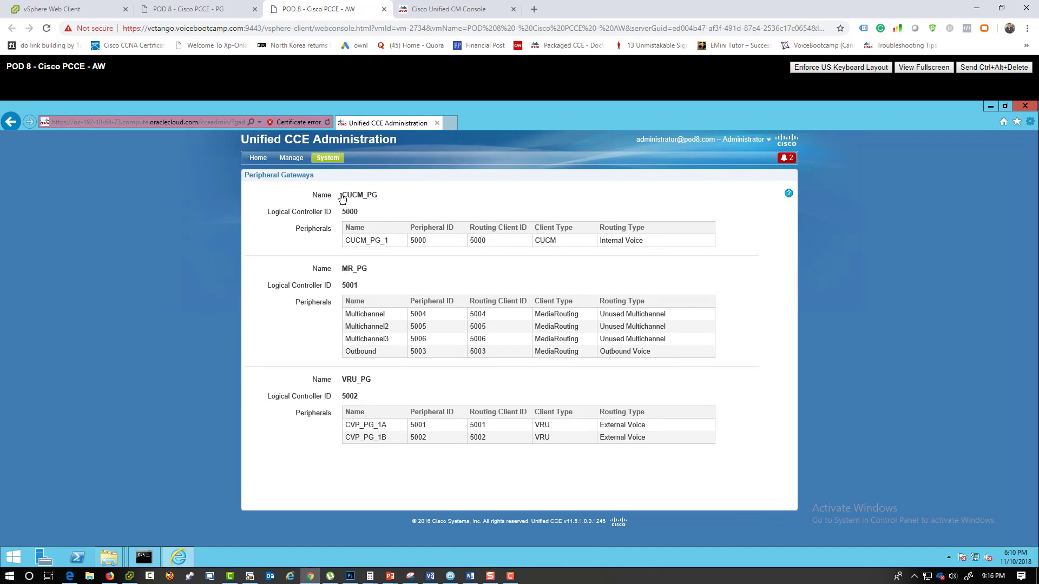
# Clear the selection on the gateway name on the Peripheral Gateways page.
pyautogui.click(379, 198)
pyautogui.doubleClick(383, 245)
pyautogui.click(391, 242)
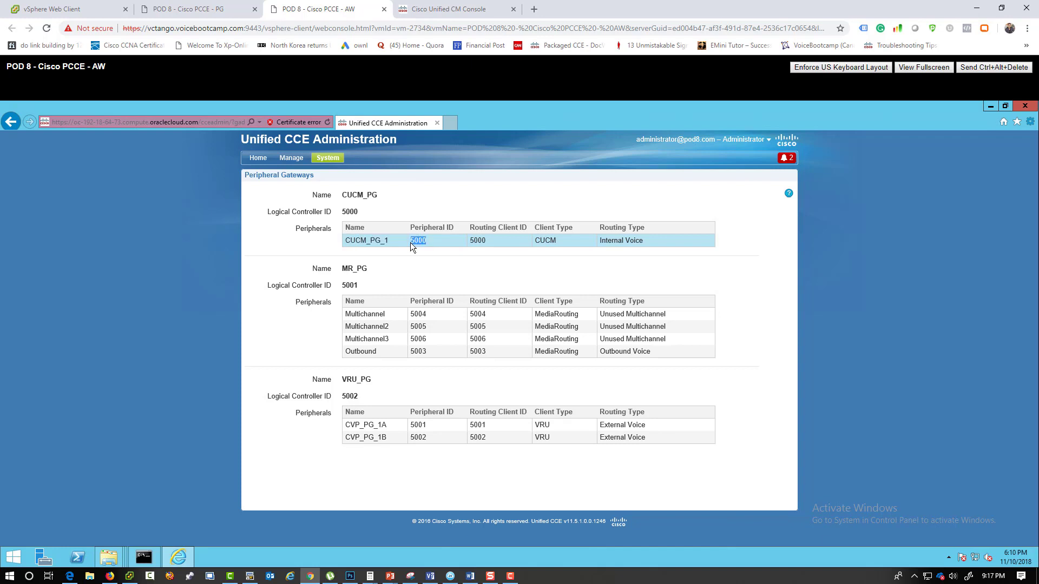
pyautogui.doubleClick(478, 241)
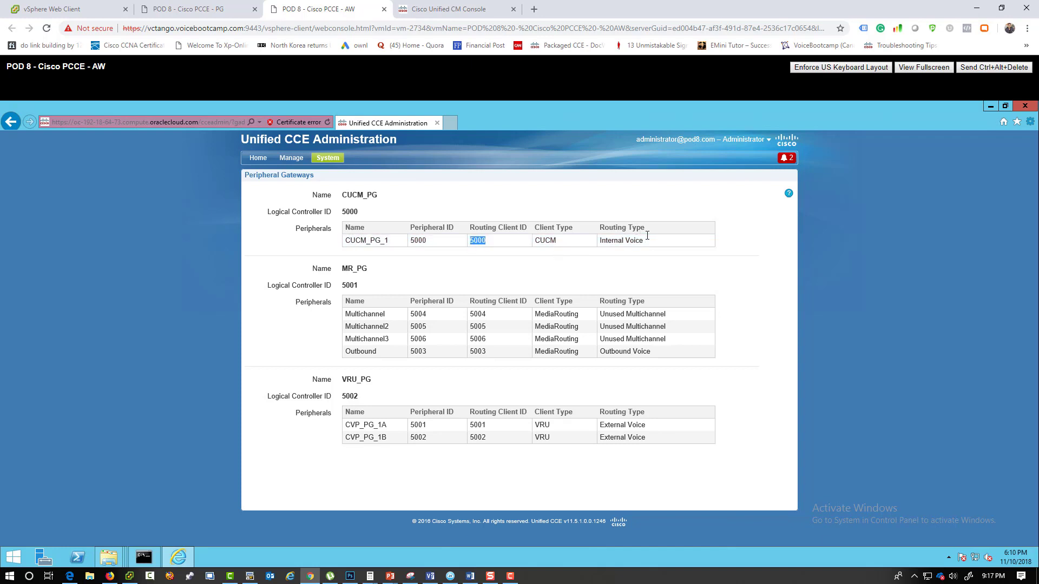
pyautogui.click(627, 244)
pyautogui.click(647, 240)
pyautogui.moveTo(313, 272); pyautogui.dragTo(377, 270)
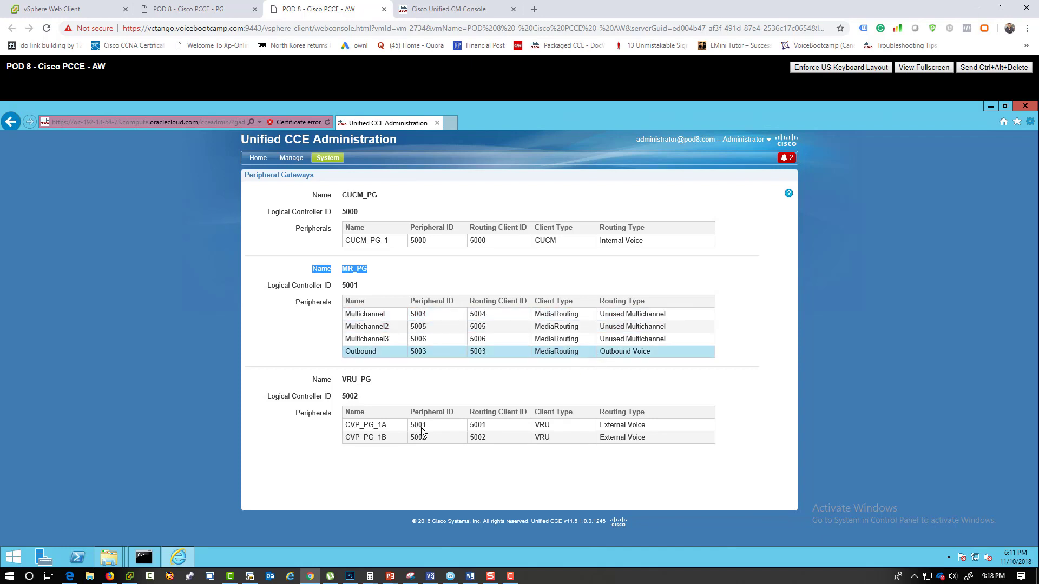
pyautogui.moveTo(344, 379); pyautogui.dragTo(380, 380)
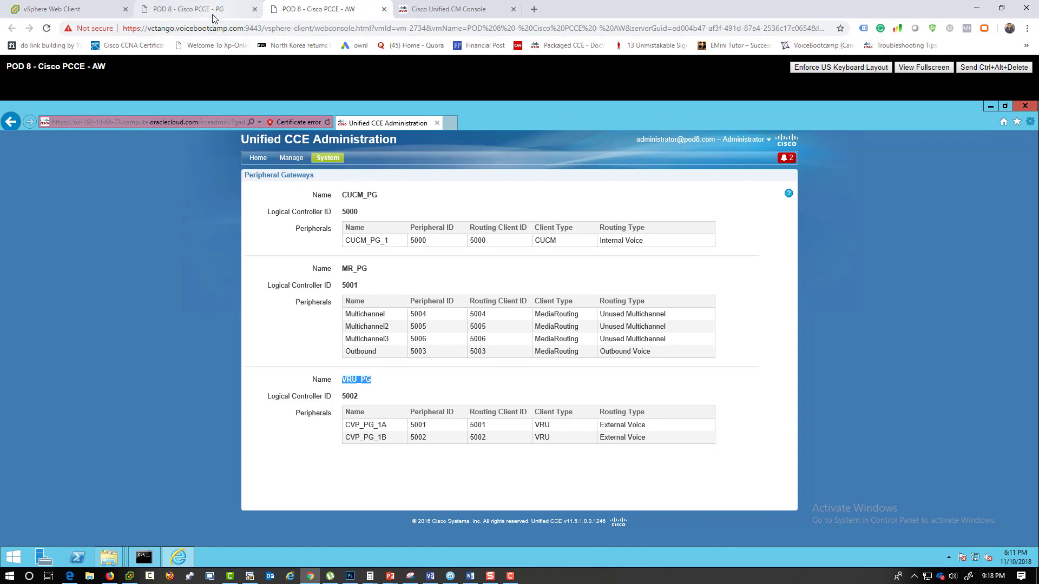
pyautogui.click(189, 8)
# Log in to the PG server with the account password, accepting the certificate and saved credentials.
pyautogui.click(994, 67)
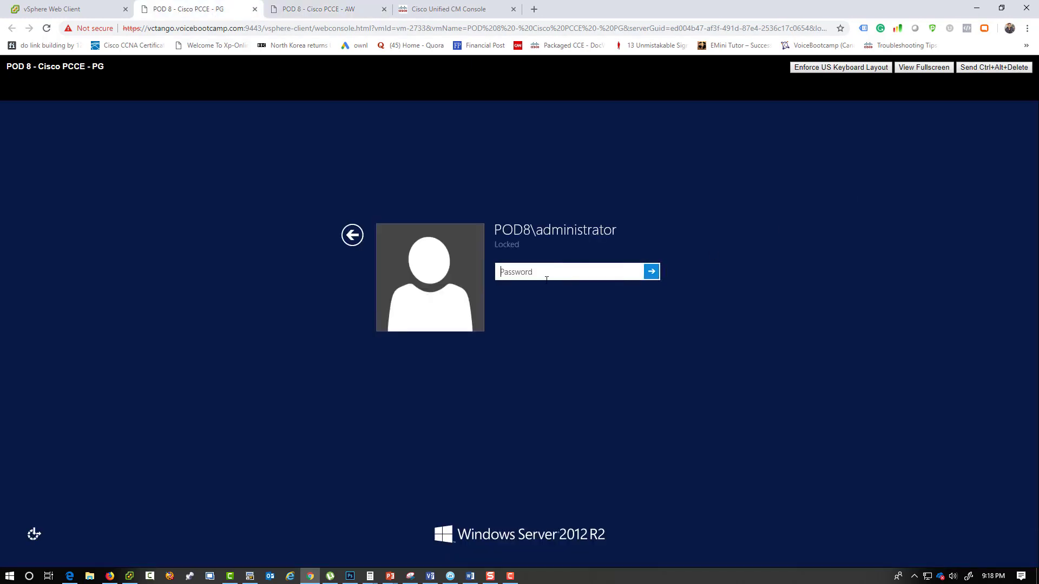
pyautogui.press('Return')
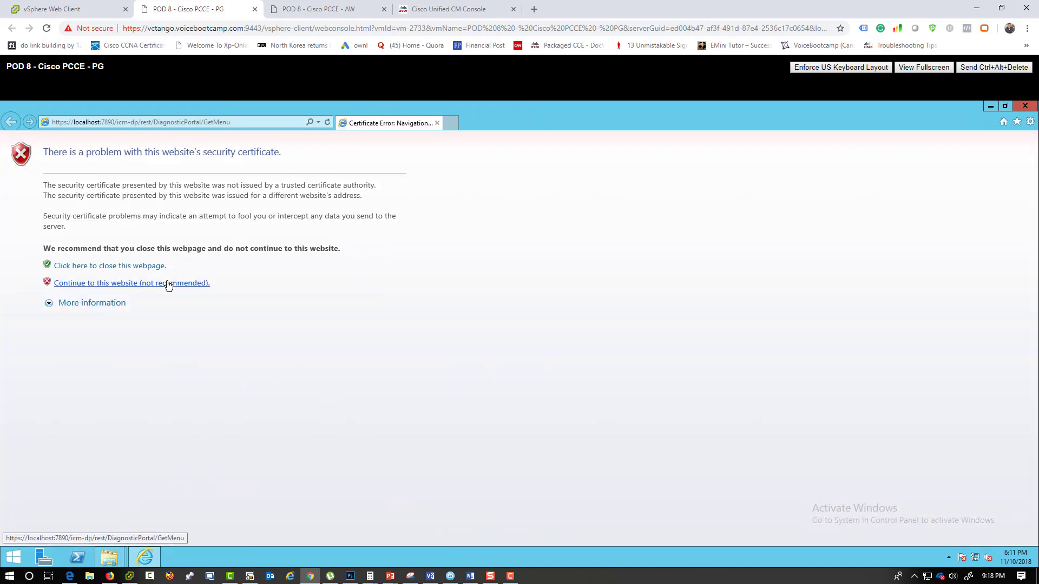
pyautogui.click(168, 285)
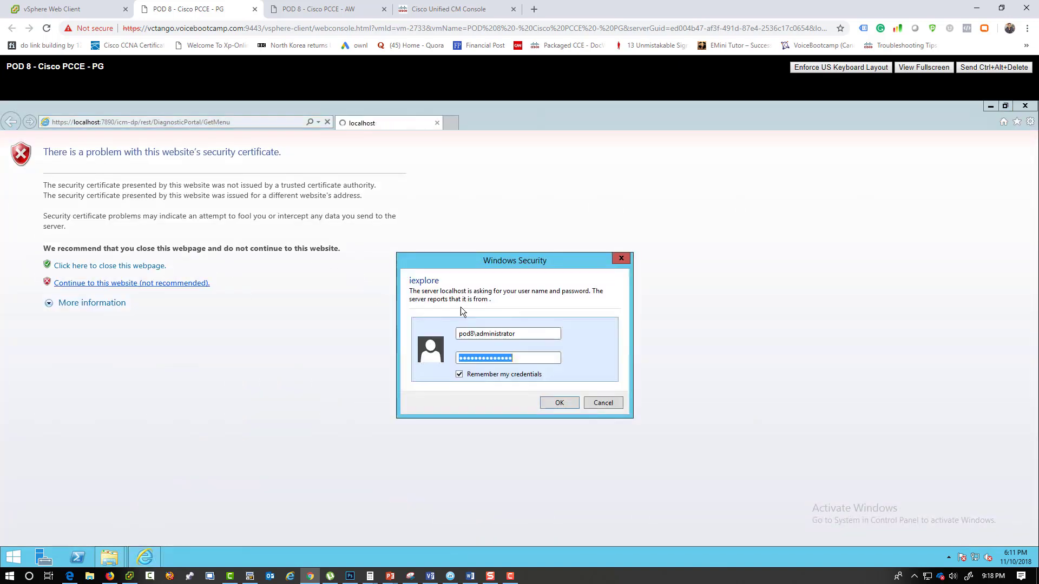
pyautogui.click(552, 402)
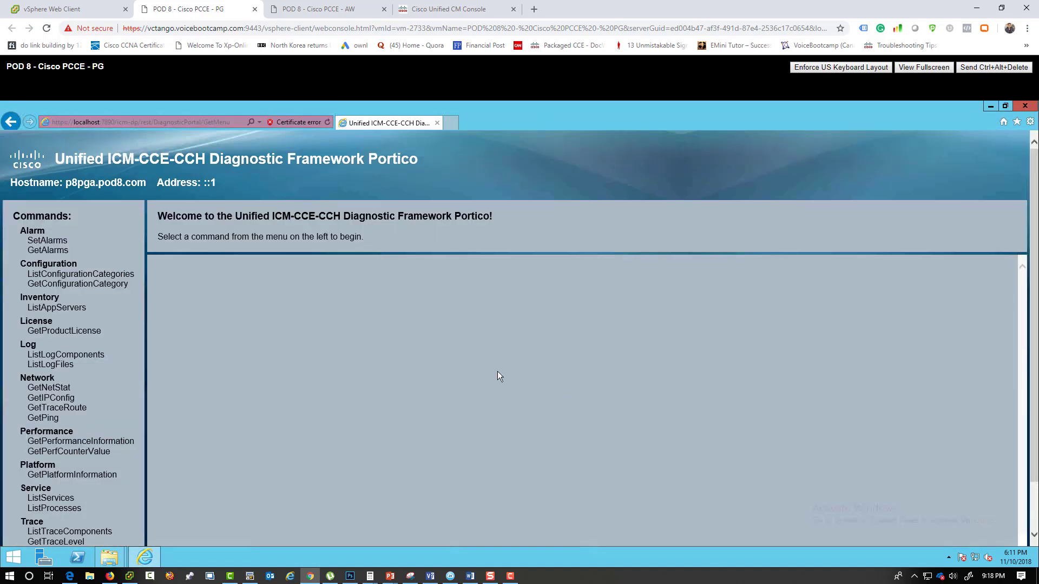
# Run ListProcesses, highlight the Peripheral Gateway 1A processes, enable Refresh, and switch to the CUCM tab.
pyautogui.click(68, 510)
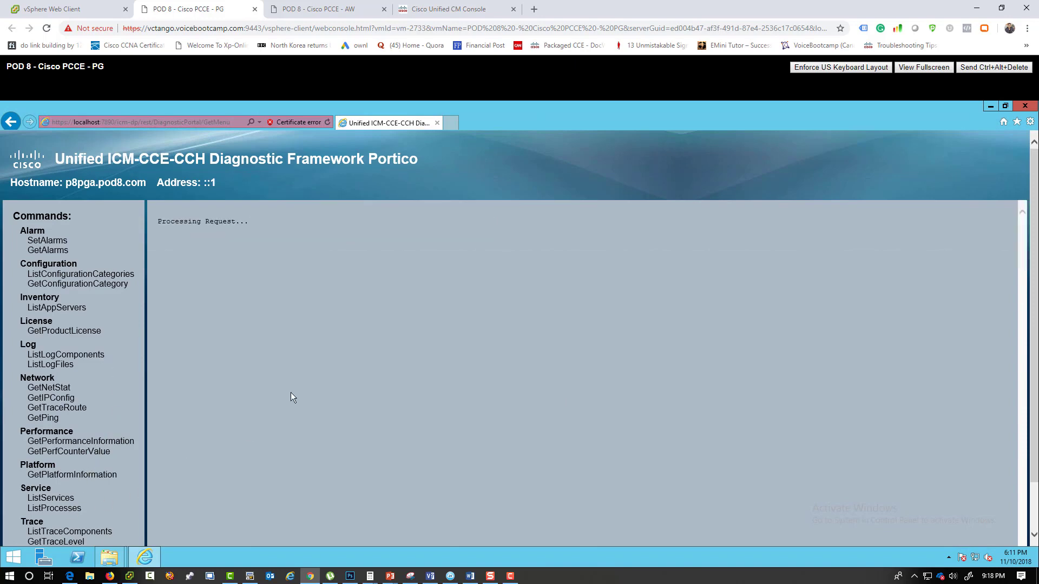
pyautogui.moveTo(331, 350); pyautogui.dragTo(168, 301)
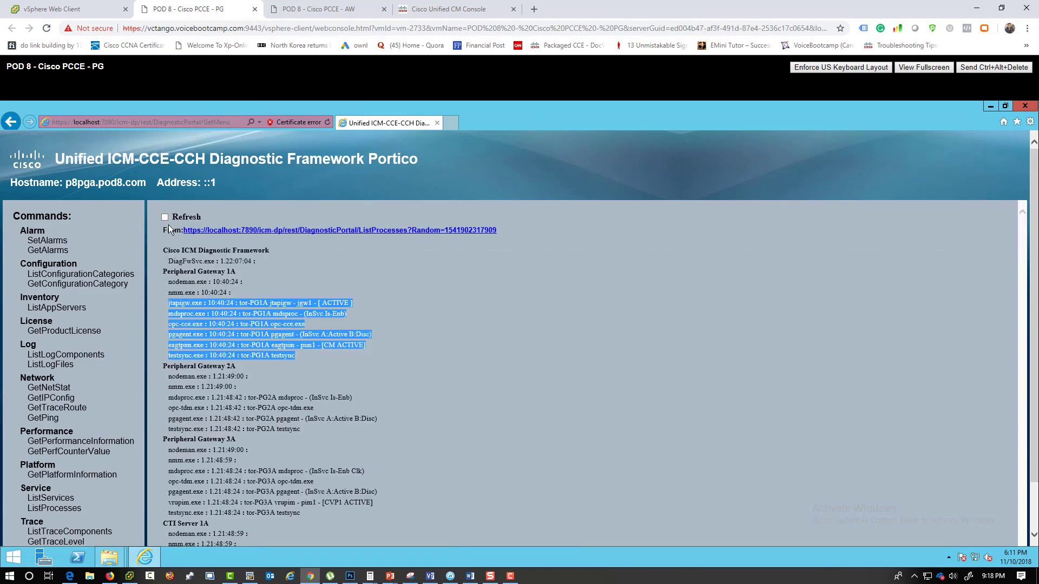
pyautogui.click(165, 217)
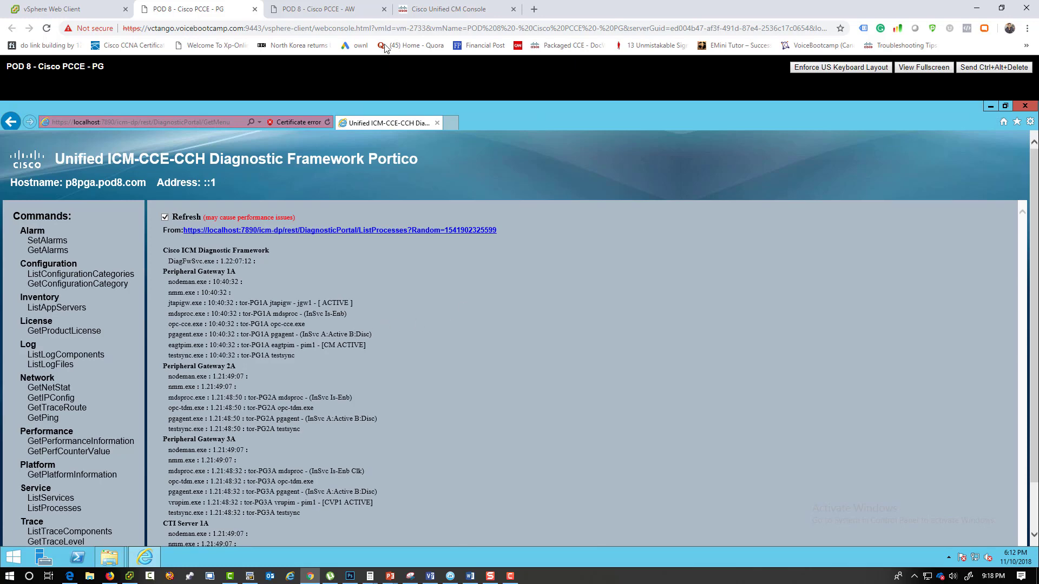
pyautogui.click(447, 10)
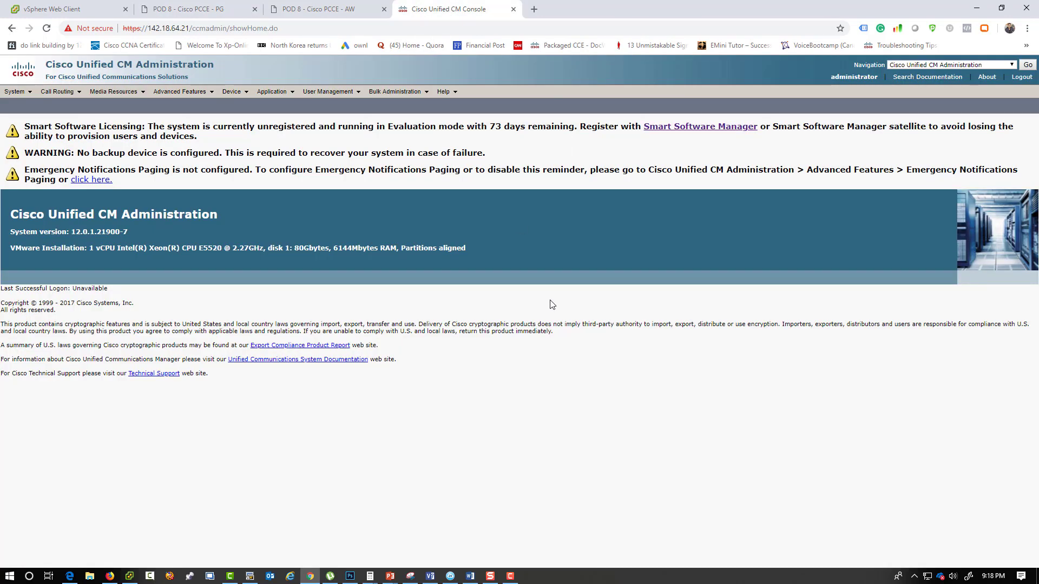
# Open the pguser entry from the Application User list.
pyautogui.moveTo(321, 95)
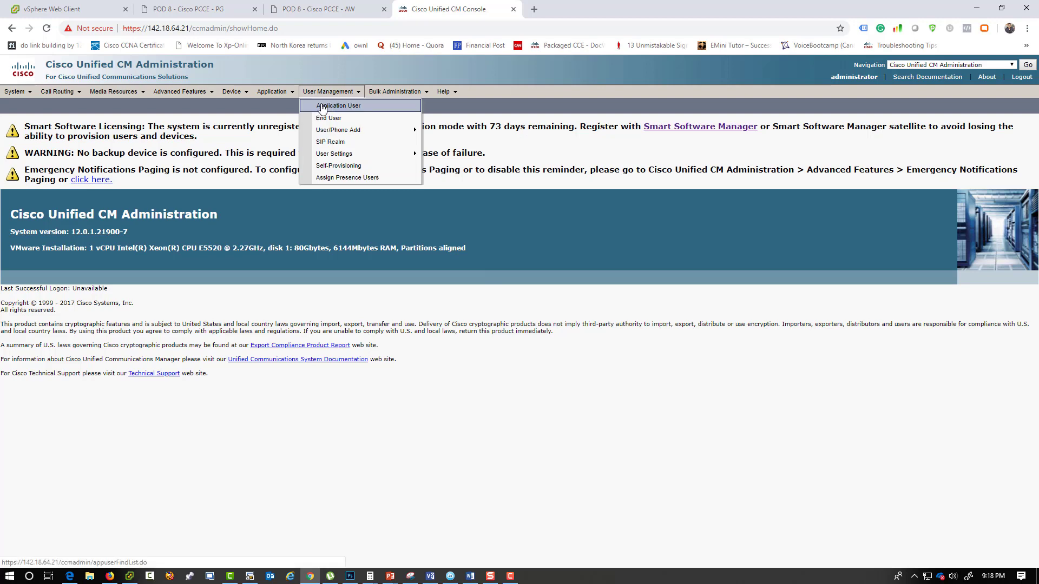
pyautogui.click(336, 105)
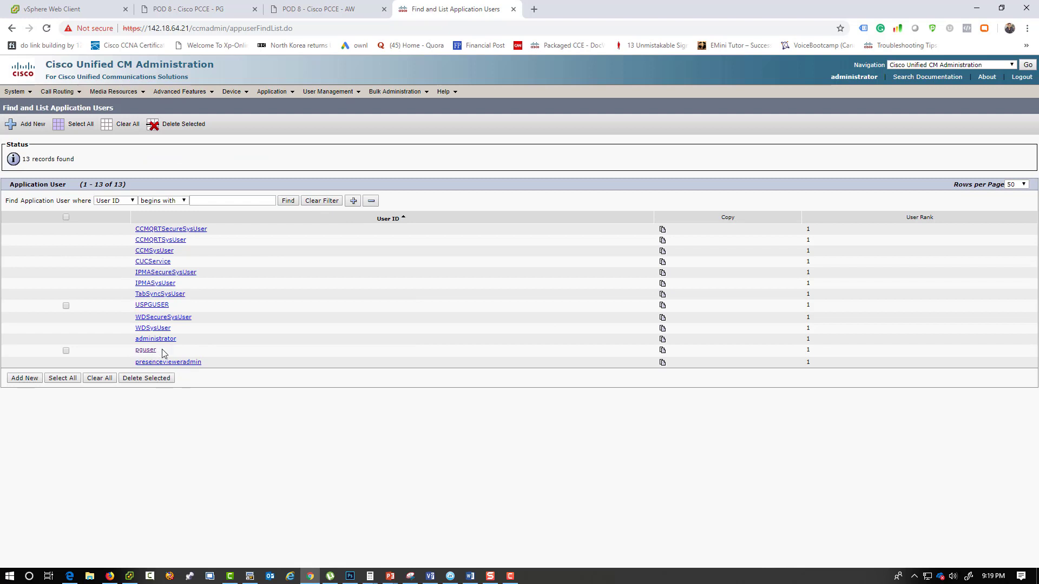
pyautogui.moveTo(161, 350); pyautogui.dragTo(133, 352)
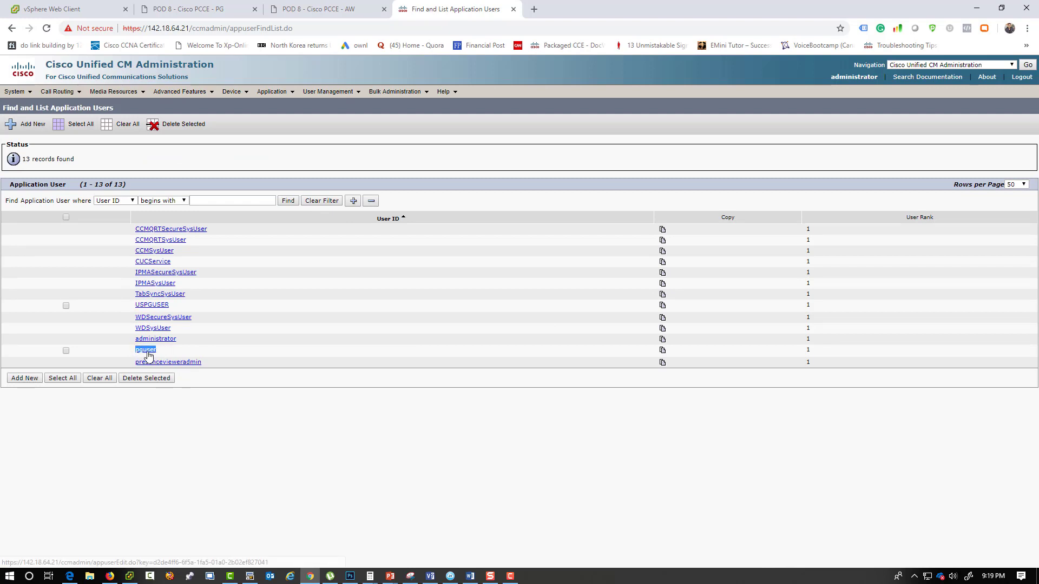
pyautogui.click(153, 350)
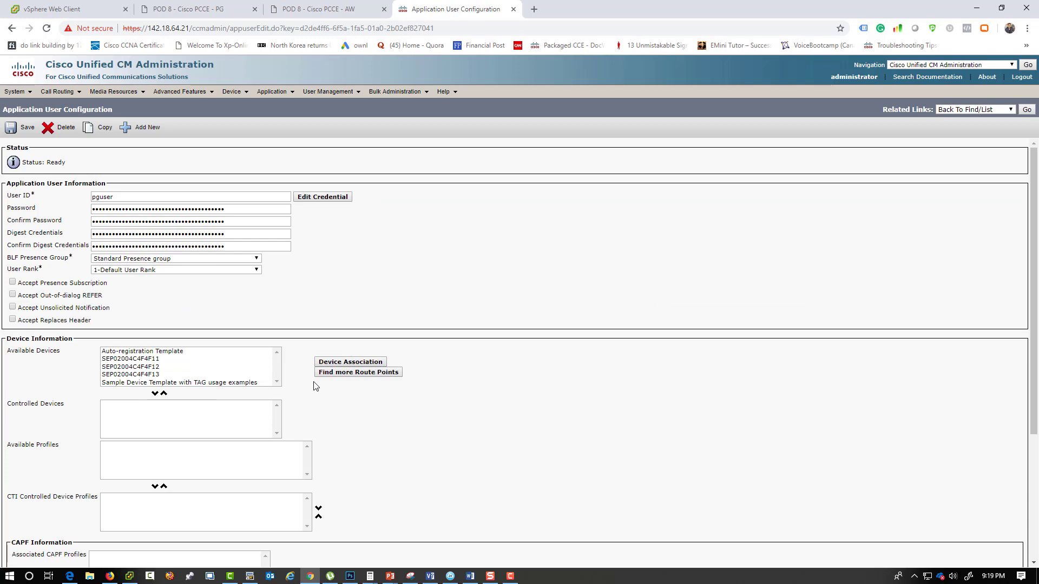
# Review pguser's Standard CTI Enabled, Allow Call Monitoring and phone-control groups, then choose Add to Access Control Group.
pyautogui.scroll(-4, 316, 387)
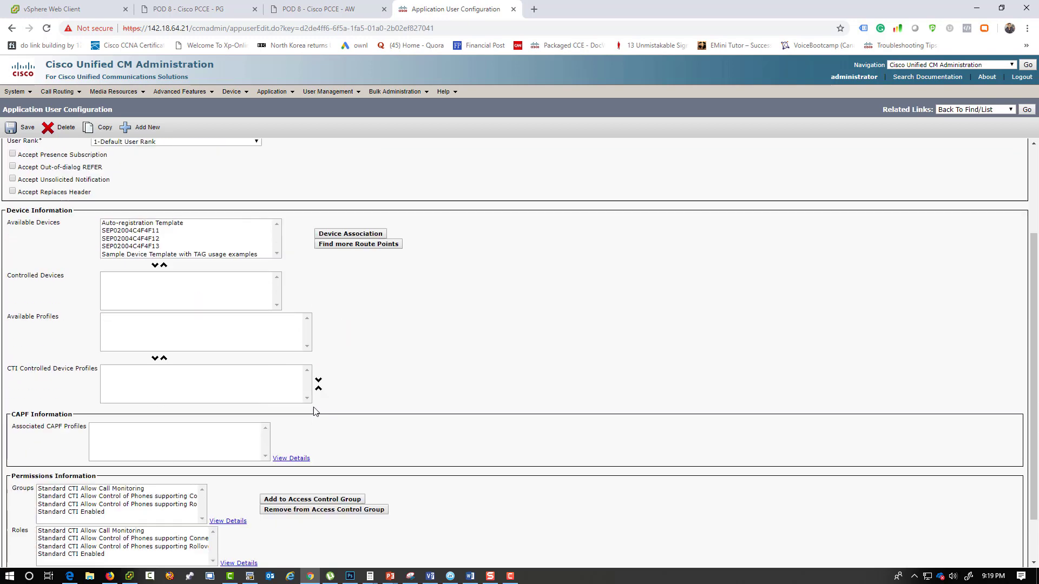
pyautogui.moveTo(104, 438); pyautogui.dragTo(103, 455)
pyautogui.click(106, 431)
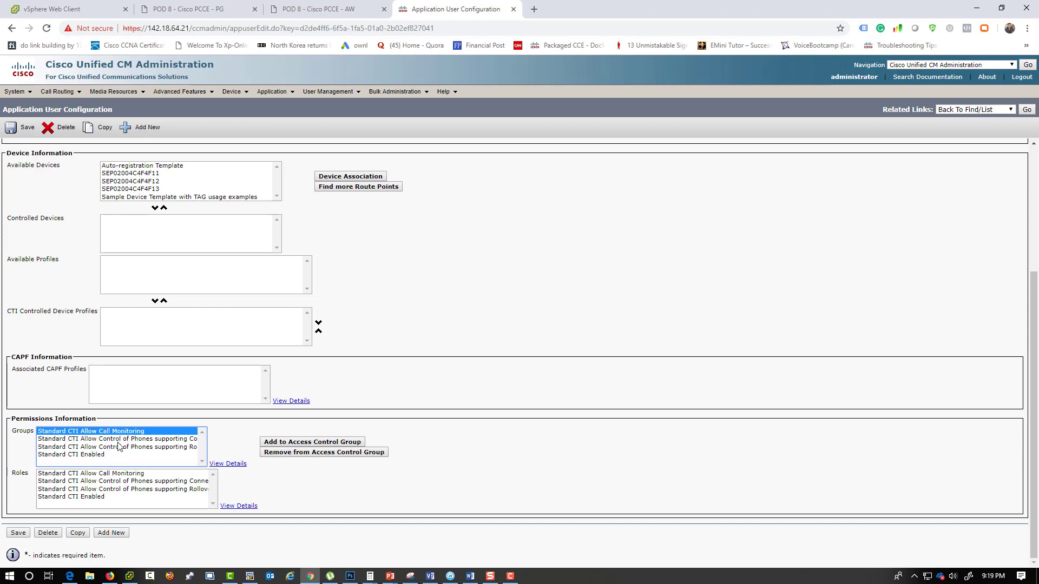
pyautogui.click(150, 446)
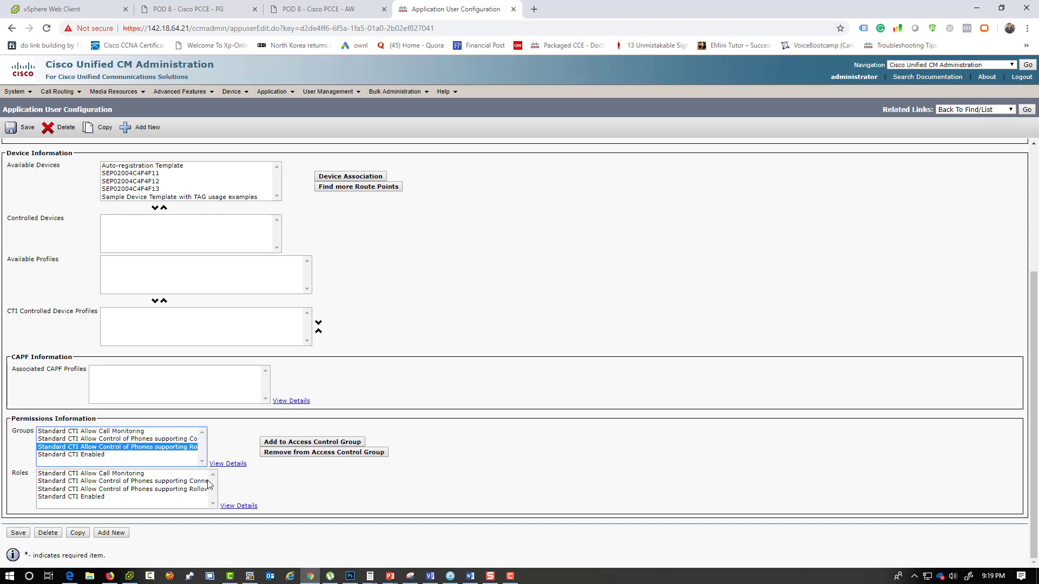
pyautogui.click(94, 440)
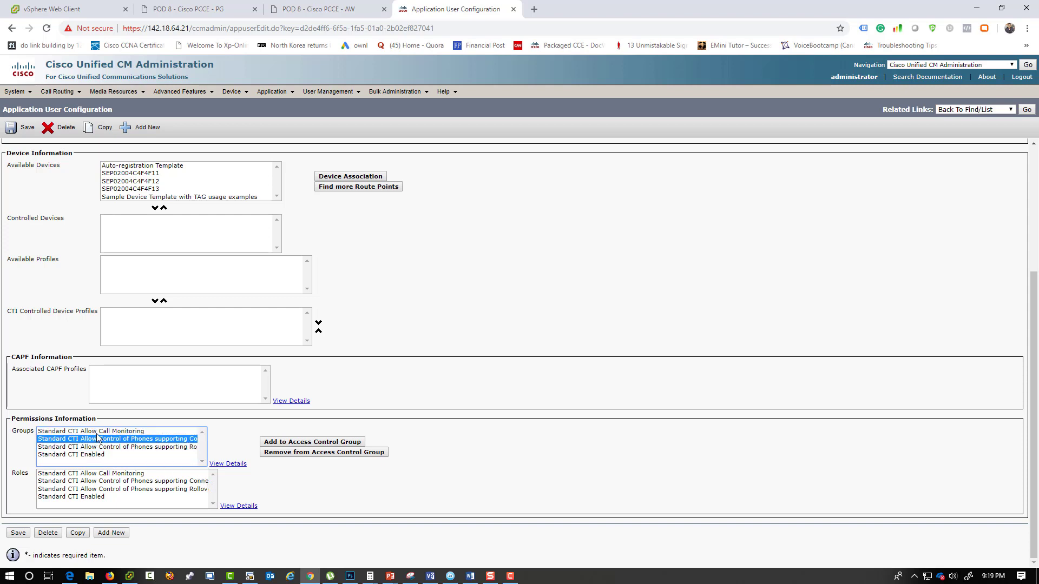
pyautogui.click(97, 434)
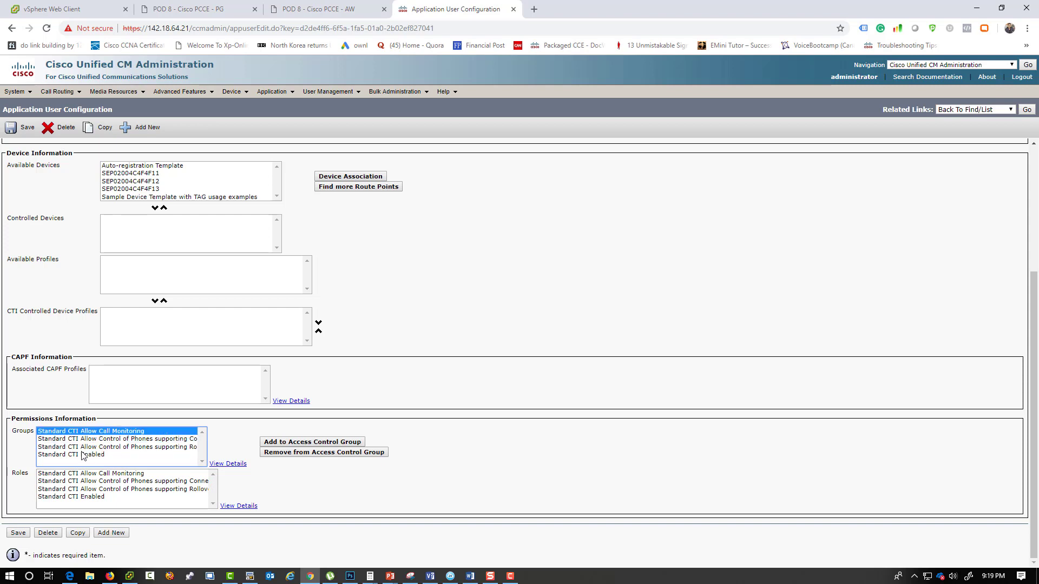
pyautogui.click(63, 458)
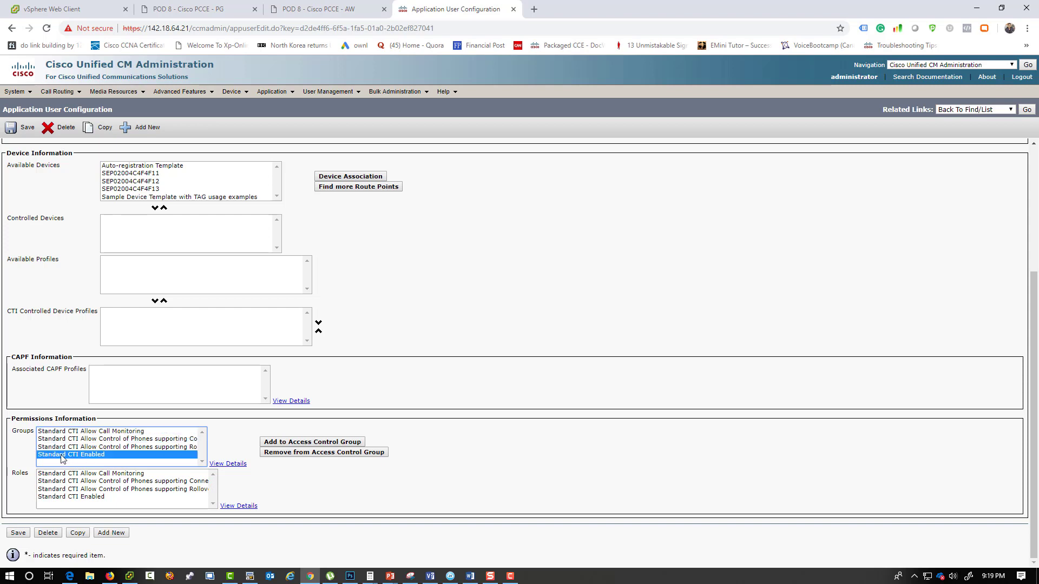
pyautogui.click(103, 447)
pyautogui.click(110, 439)
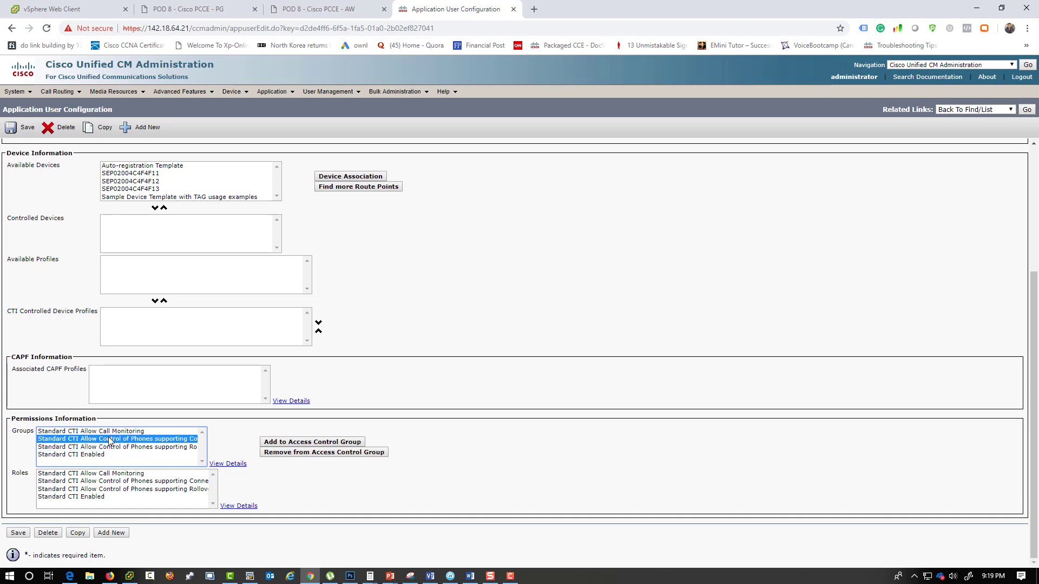
pyautogui.click(268, 442)
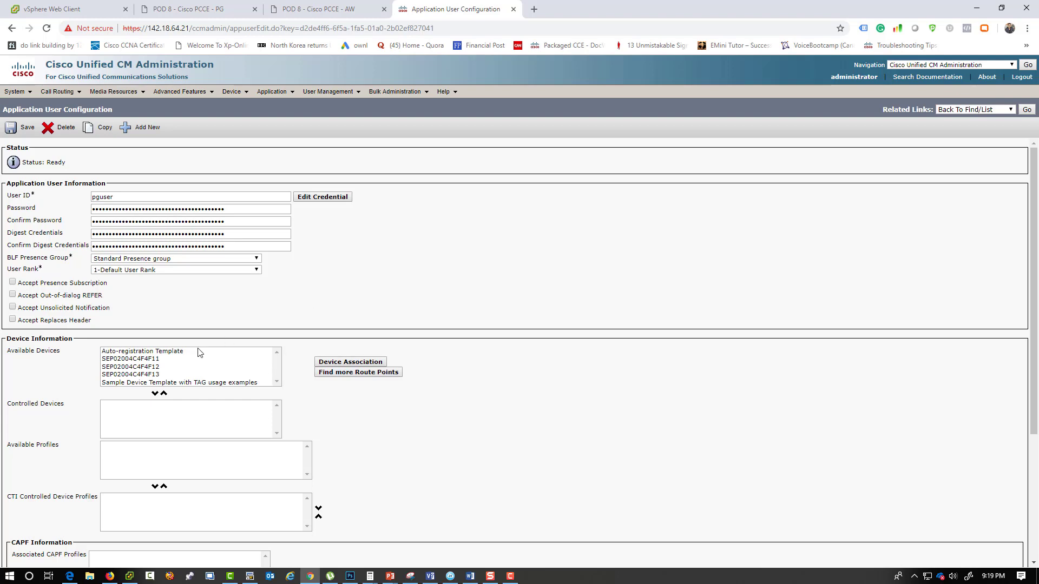
# Move SEP02004C4F4F12 and SEP02004C4F4F13 into pguser's Controlled Devices and save.
pyautogui.moveTo(161, 359)
pyautogui.mouseDown()
pyautogui.moveTo(163, 378)
pyautogui.moveTo(165, 363)
pyautogui.mouseUp()
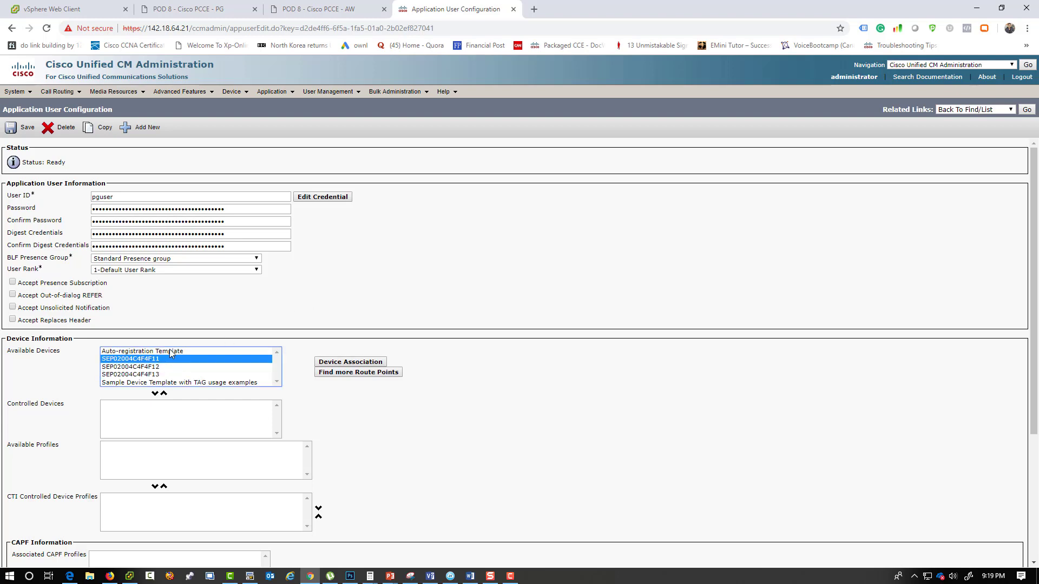
pyautogui.click(317, 404)
pyautogui.moveTo(154, 368); pyautogui.dragTo(156, 375)
pyautogui.click(155, 394)
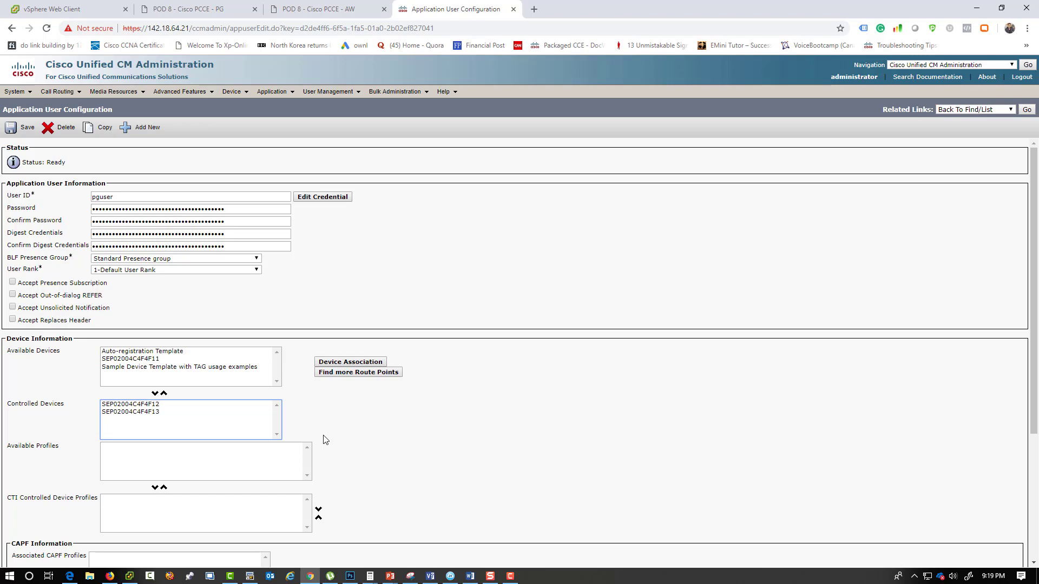
pyautogui.click(154, 360)
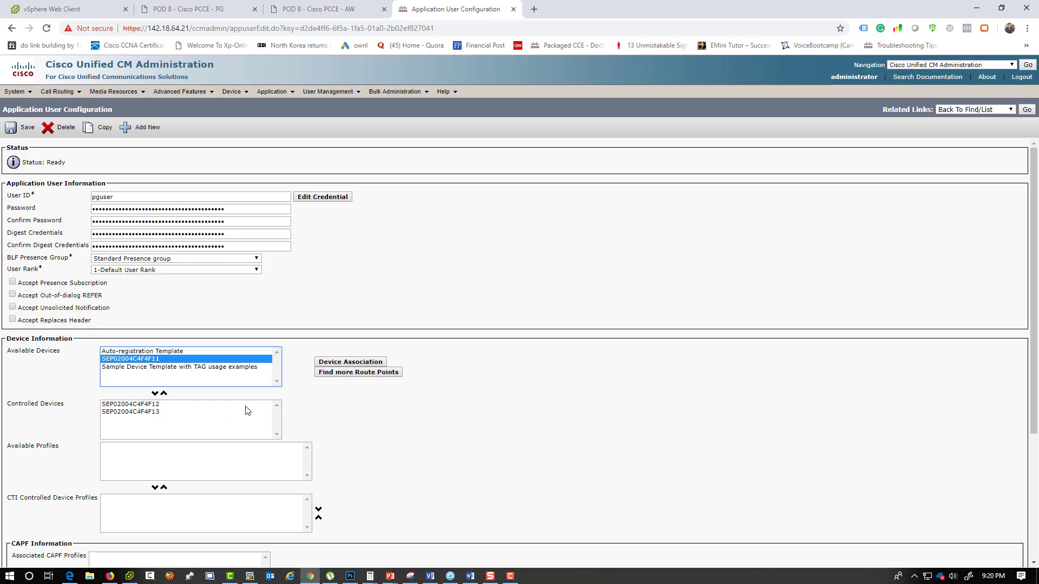
pyautogui.click(20, 127)
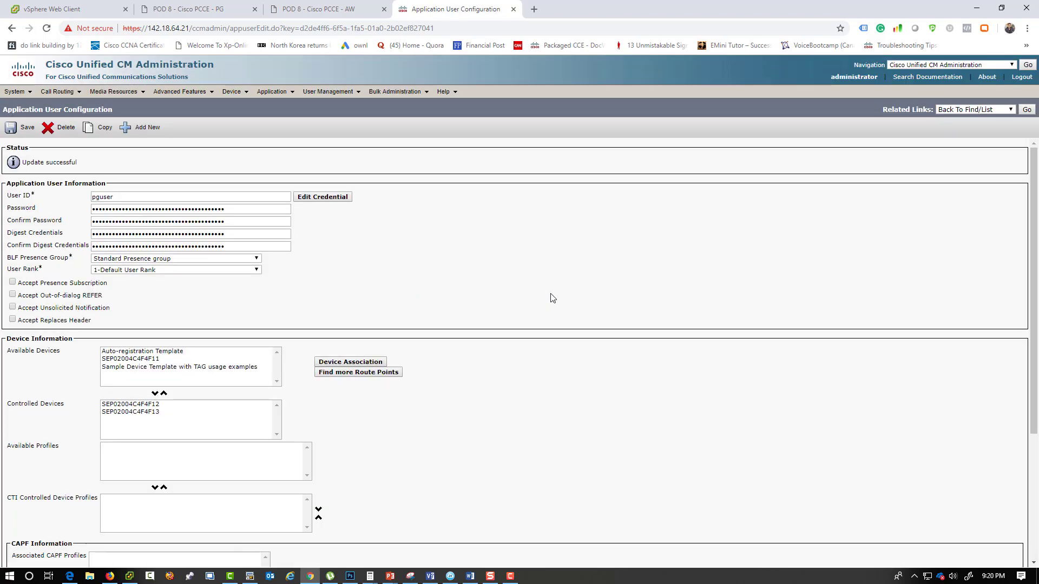
pyautogui.moveTo(276, 96)
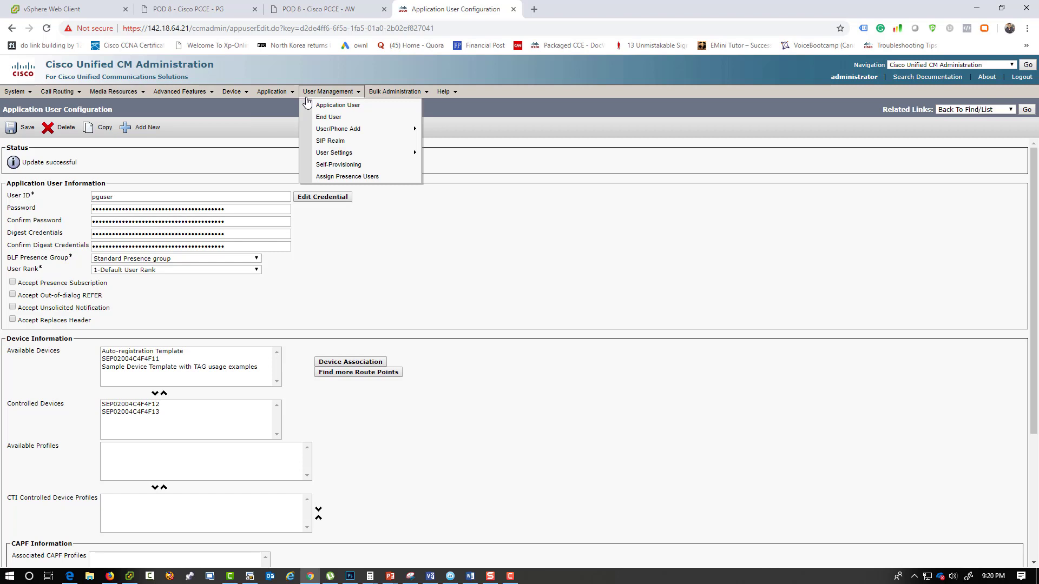
# Start adding a new CTI route point from the CTI Route Point list.
pyautogui.moveTo(318, 134)
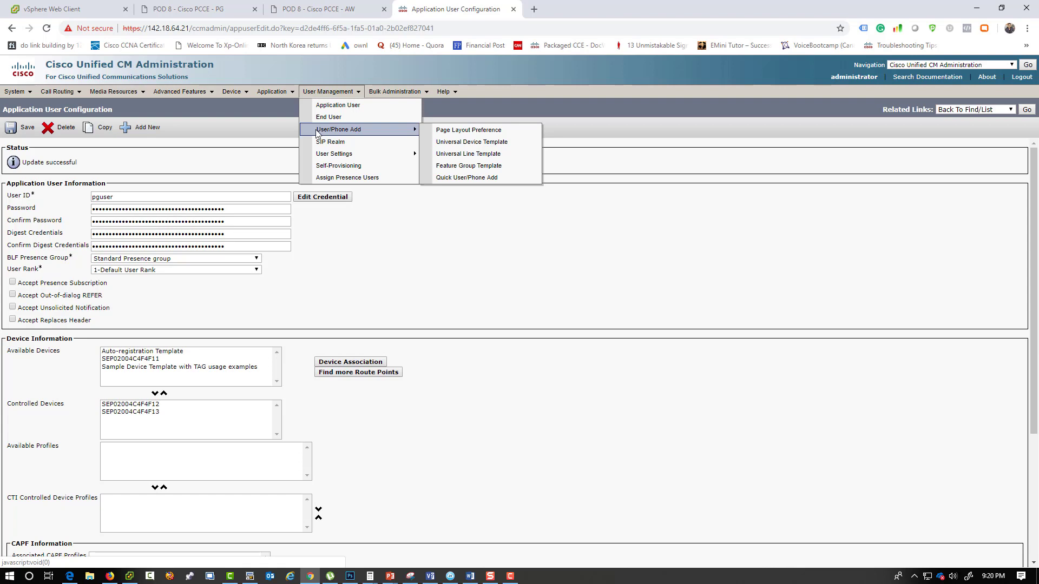
pyautogui.moveTo(233, 92)
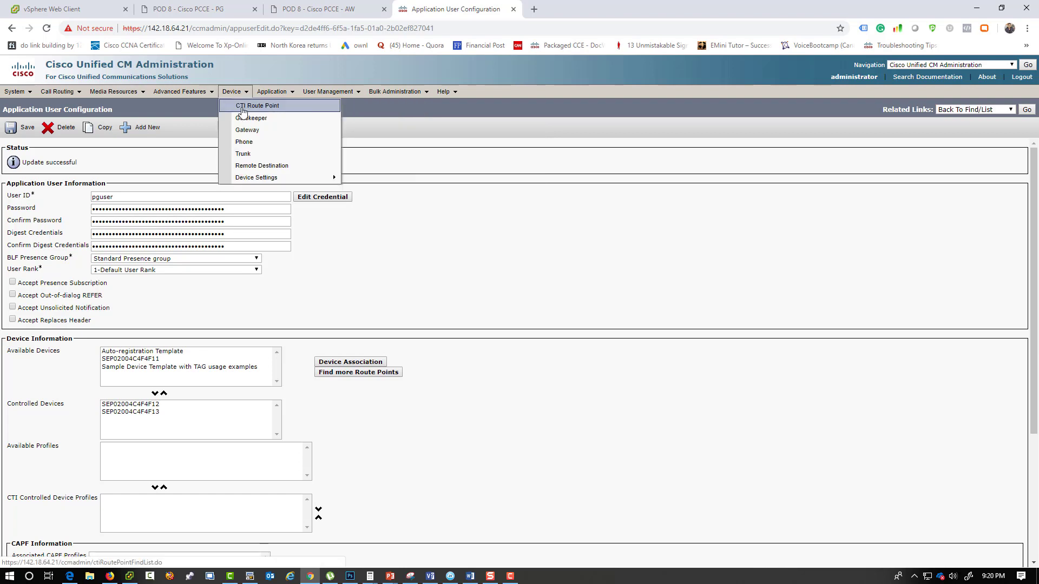
pyautogui.click(242, 110)
pyautogui.click(38, 241)
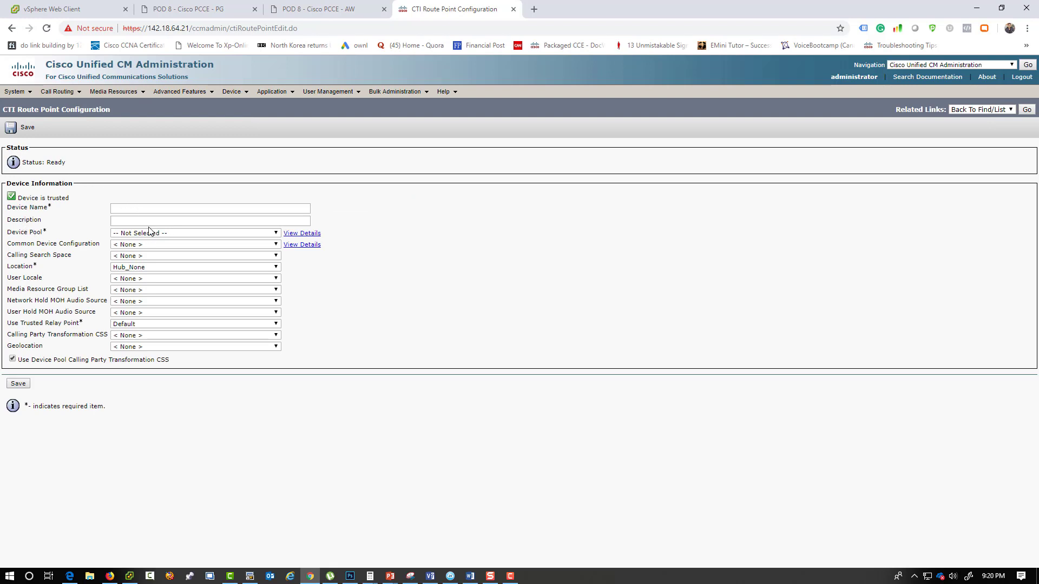
# Enter device name HelpDesk, description HelpDesk Internal, device pool Default, and save.
pyautogui.click(127, 209)
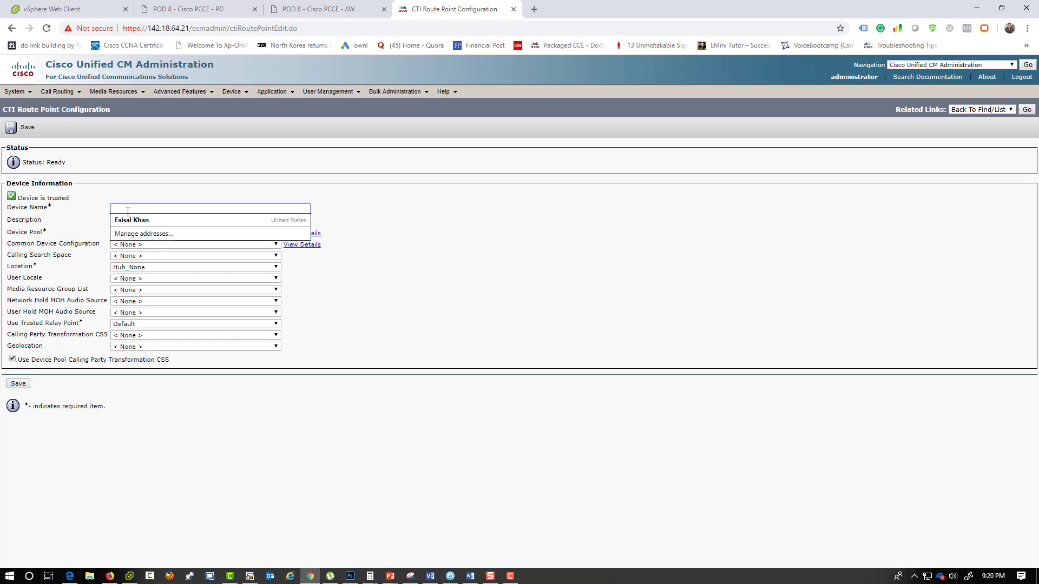
pyautogui.write('HelpDesk')
pyautogui.press('Tab')
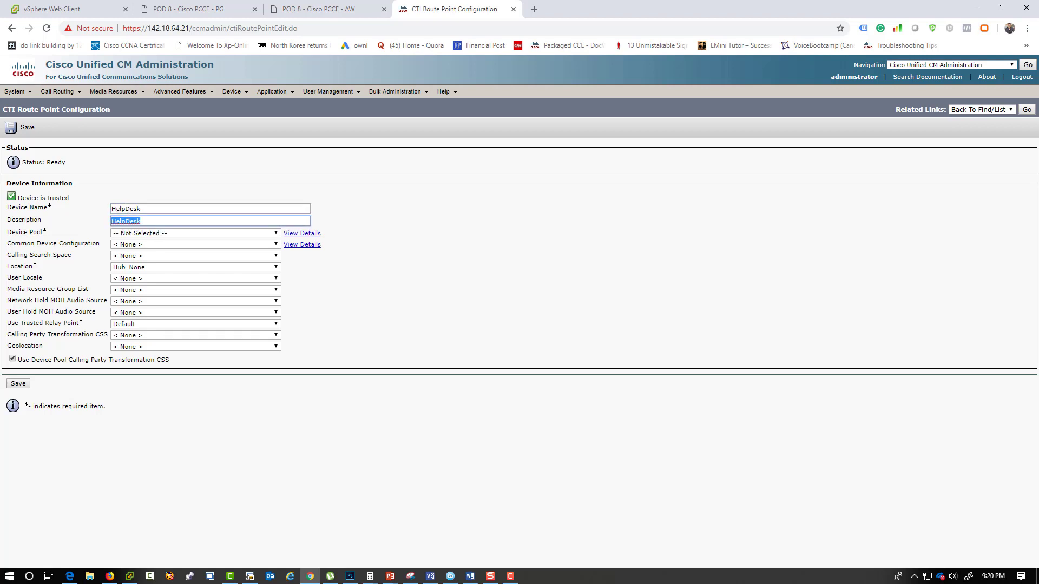
pyautogui.press('Tab')
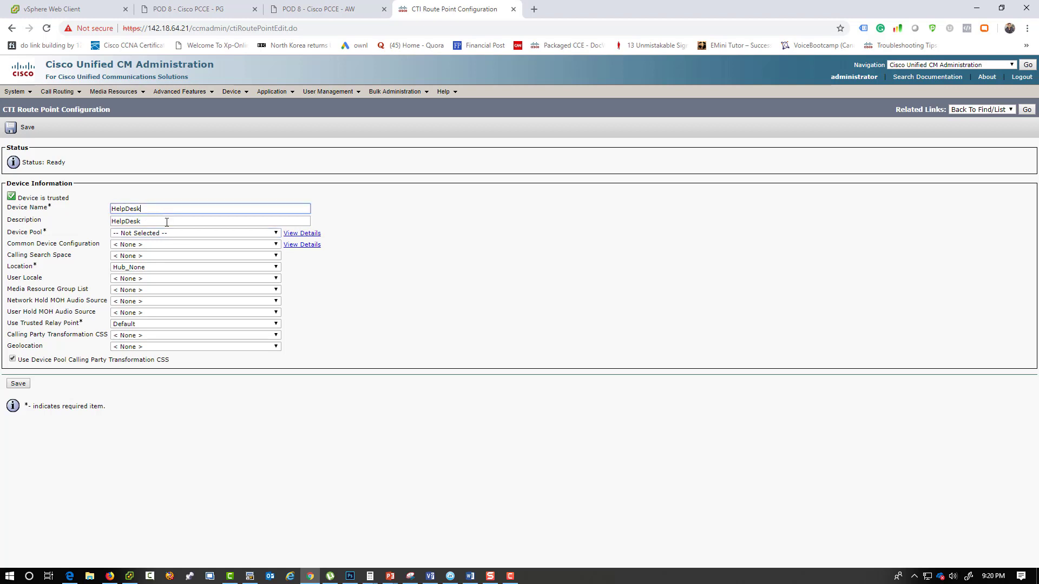
pyautogui.click(167, 221)
pyautogui.write('Internal')
pyautogui.press('Tab')
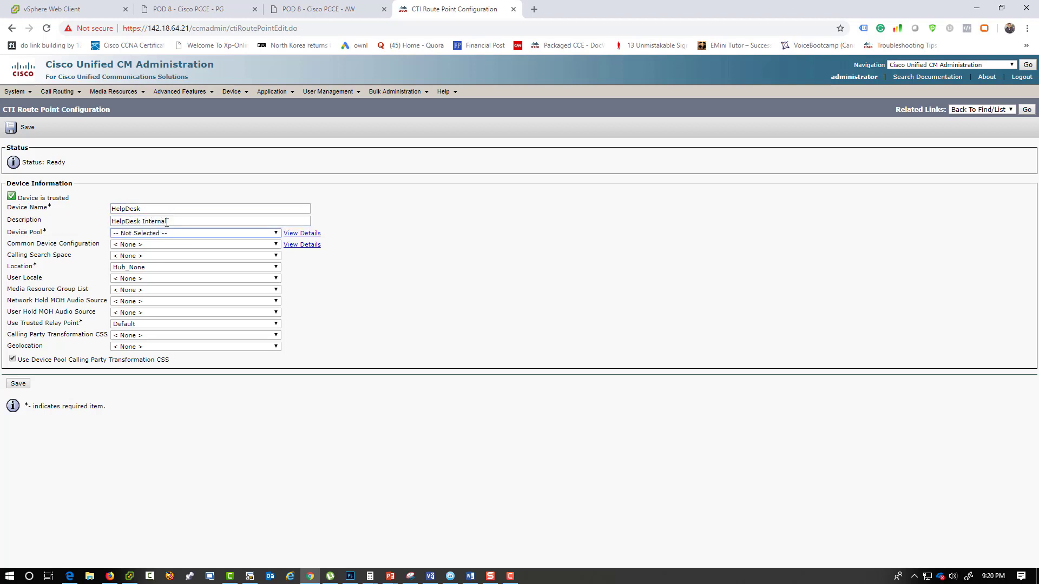
pyautogui.press('Down')
pyautogui.click(18, 383)
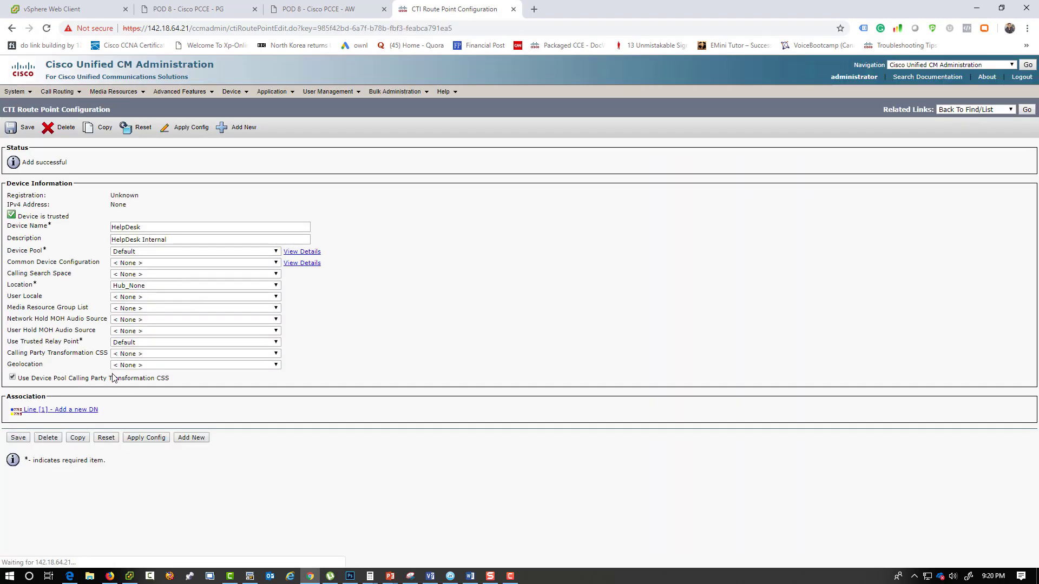
# Add directory number 2000 on HelpDesk's Line 1, save it, and return to the route point.
pyautogui.click(72, 413)
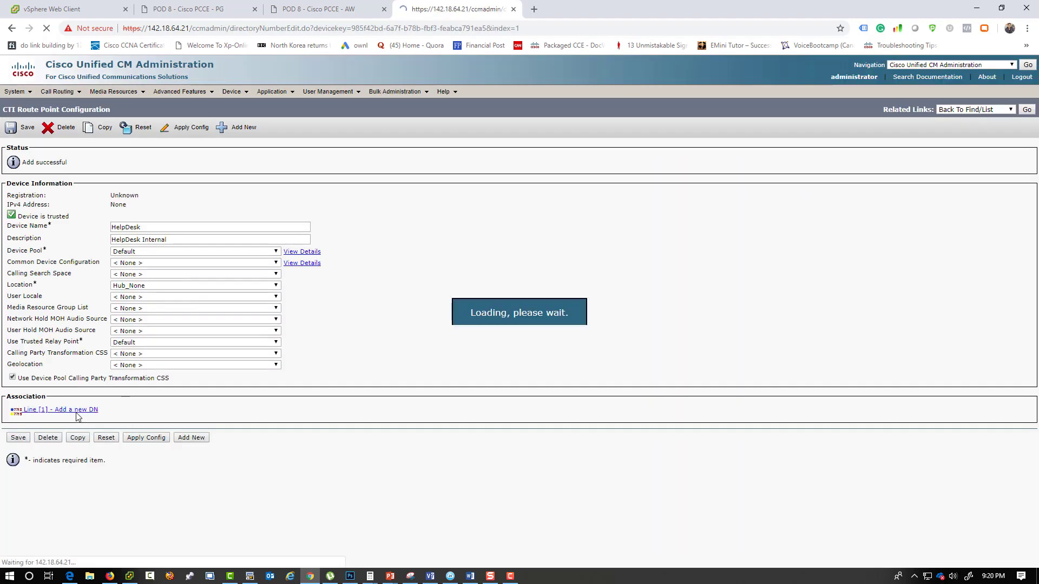
pyautogui.click(121, 197)
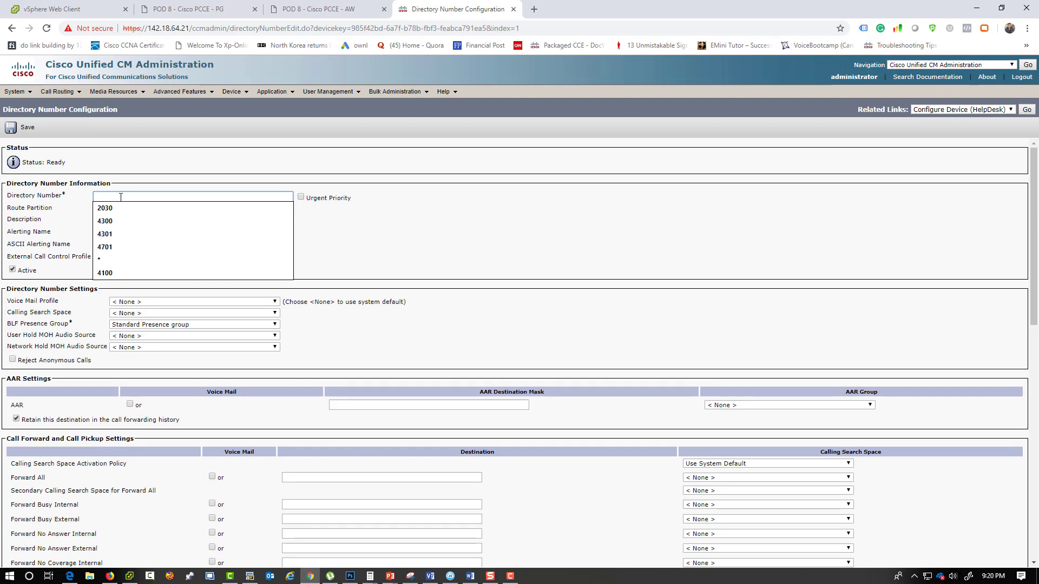
pyautogui.write('2000')
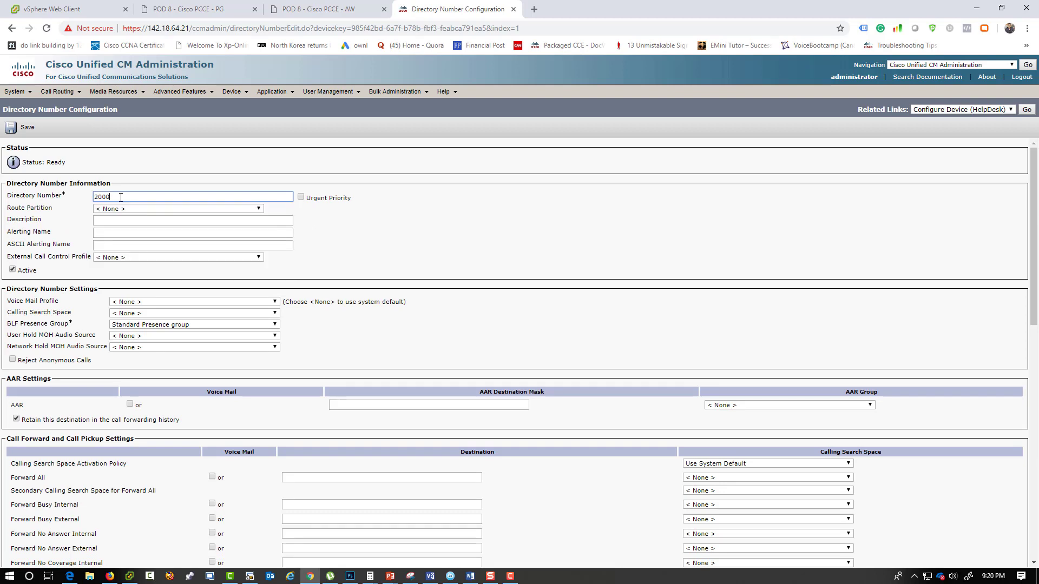
pyautogui.click(261, 283)
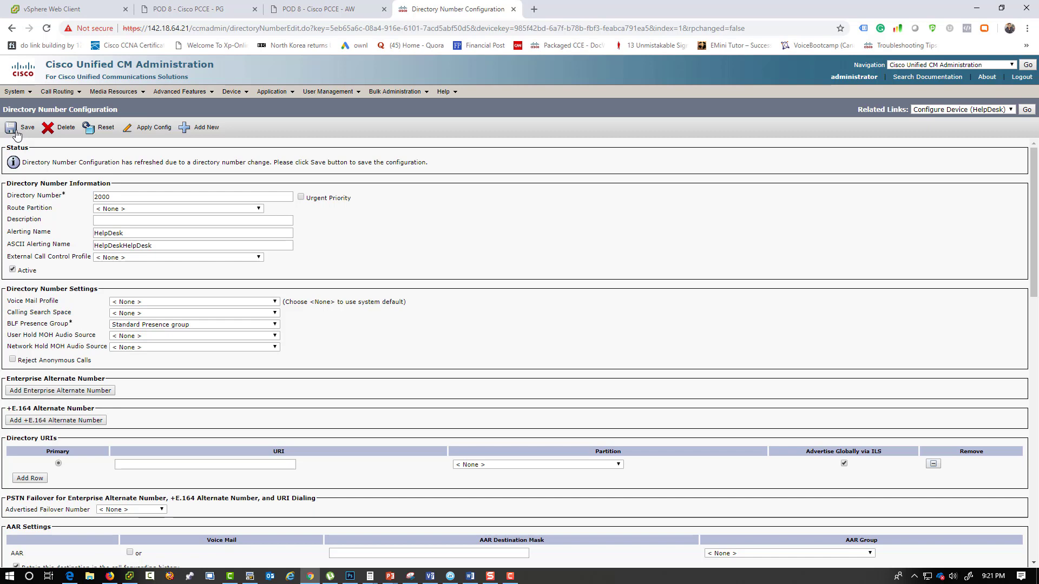
pyautogui.click(16, 131)
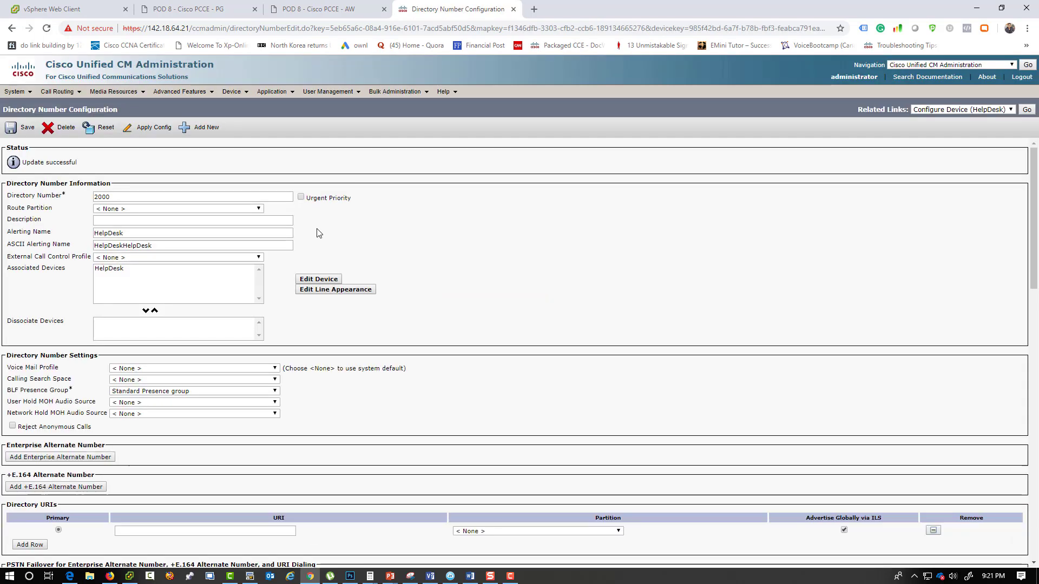
pyautogui.click(1027, 110)
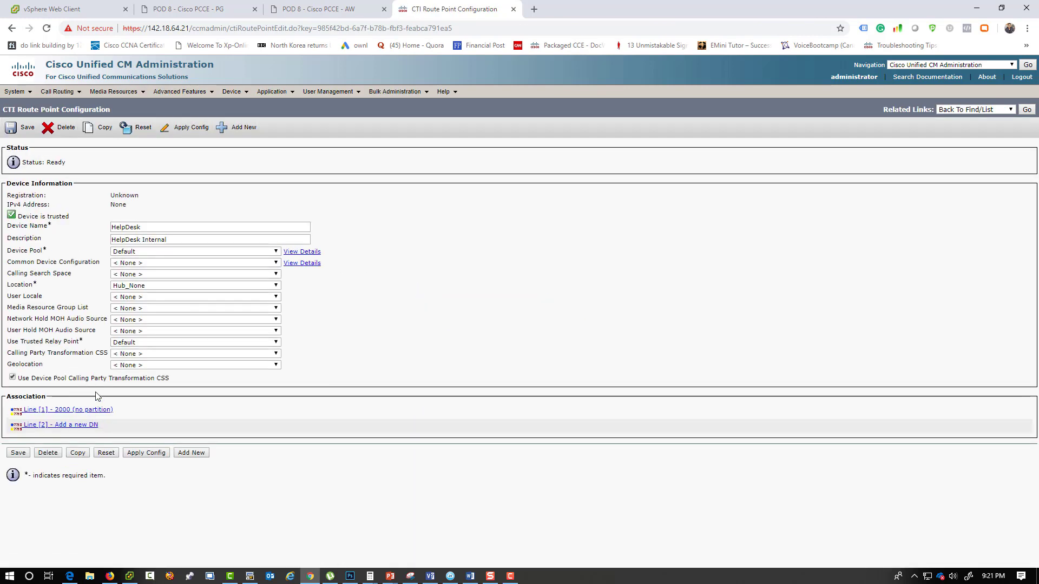
# Open Find and List Application Users from the User Management menu.
pyautogui.doubleClick(114, 227)
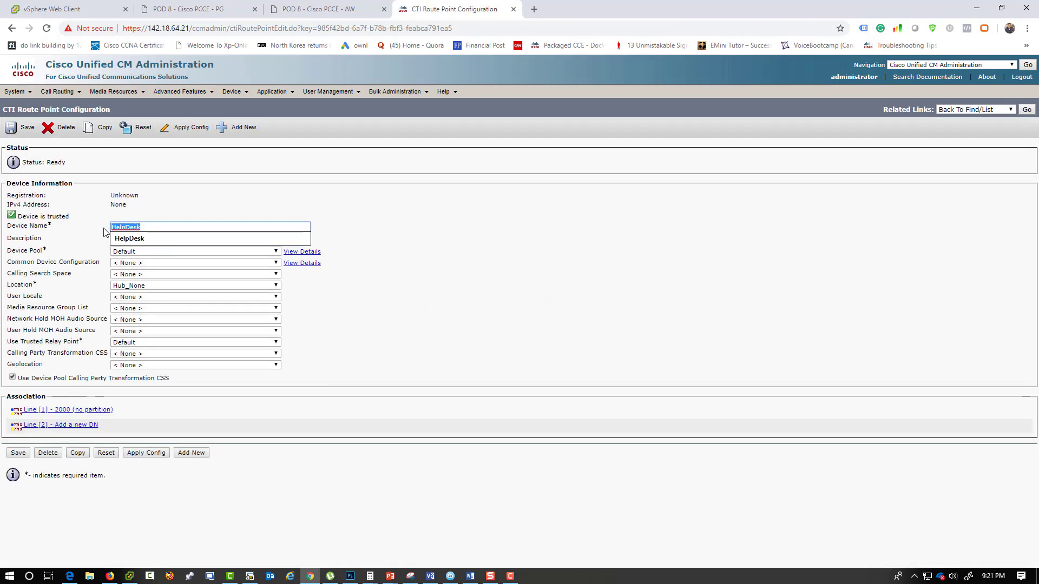
pyautogui.click(109, 227)
pyautogui.moveTo(331, 91)
pyautogui.click(349, 112)
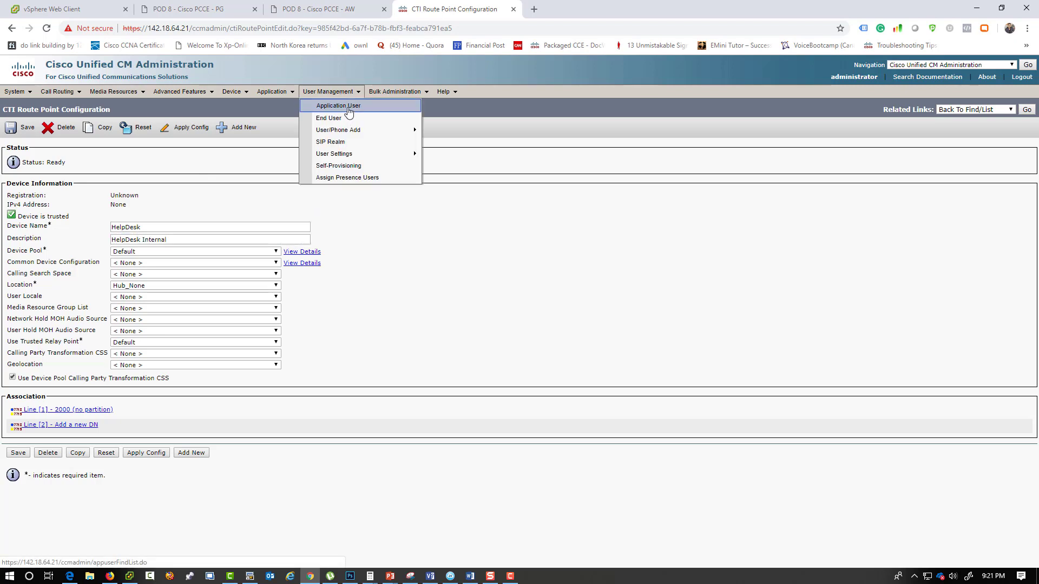
pyautogui.click(349, 112)
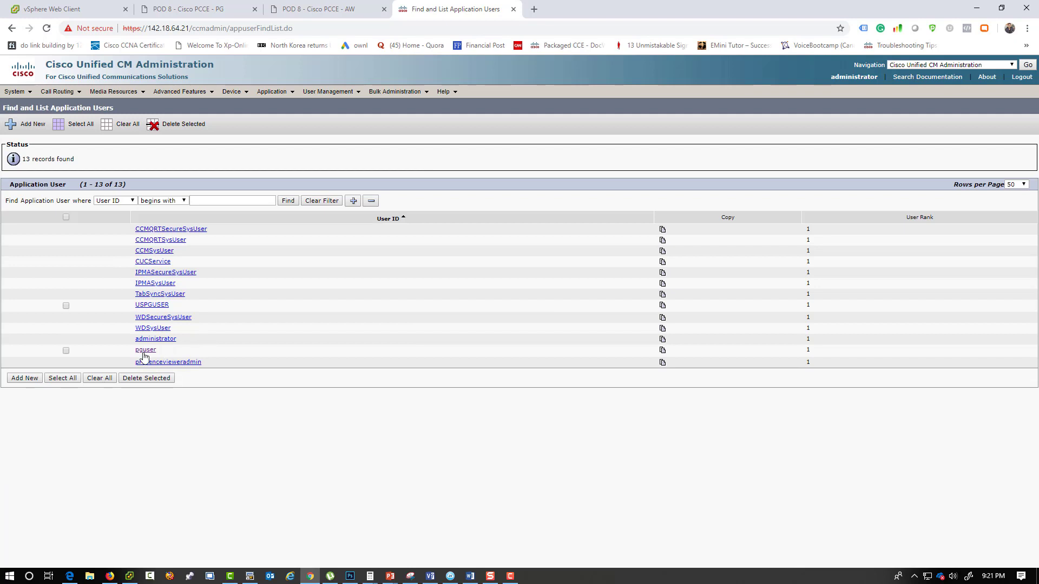
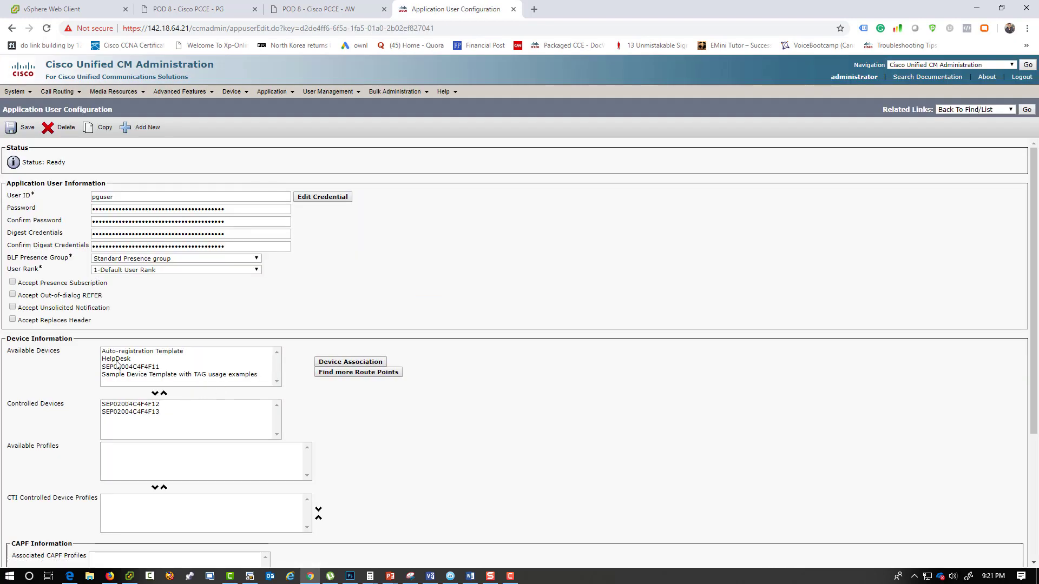
# Add HelpDesk to the PG application user's controlled devices, save, and check its route point status.
pyautogui.click(154, 393)
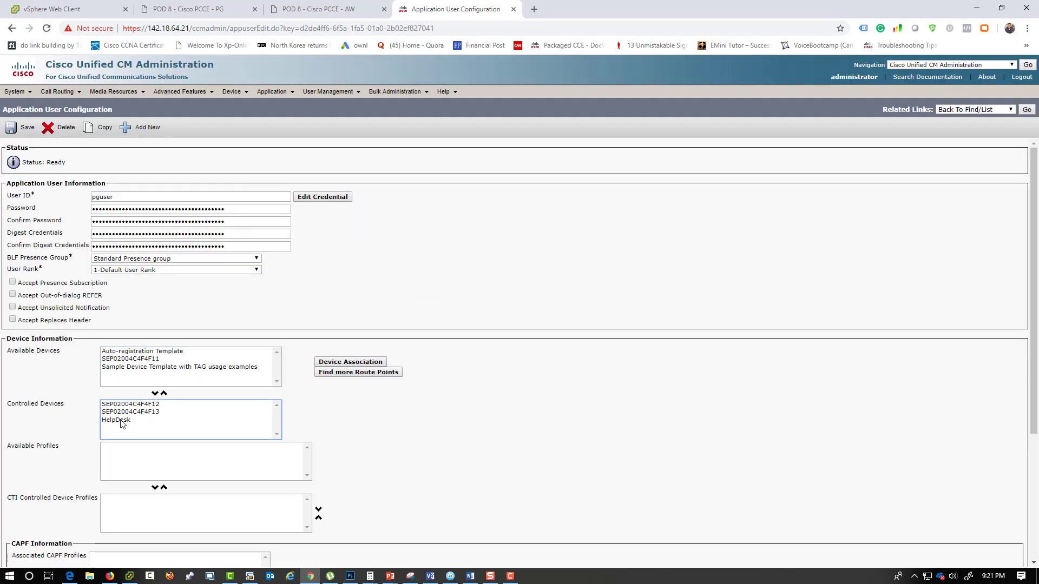
pyautogui.click(18, 138)
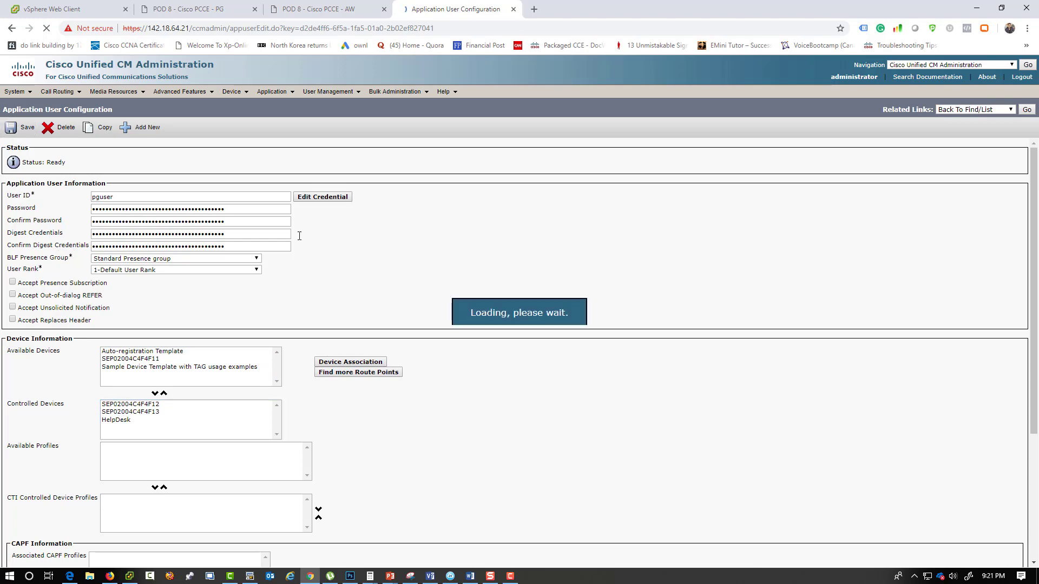
pyautogui.click(1026, 110)
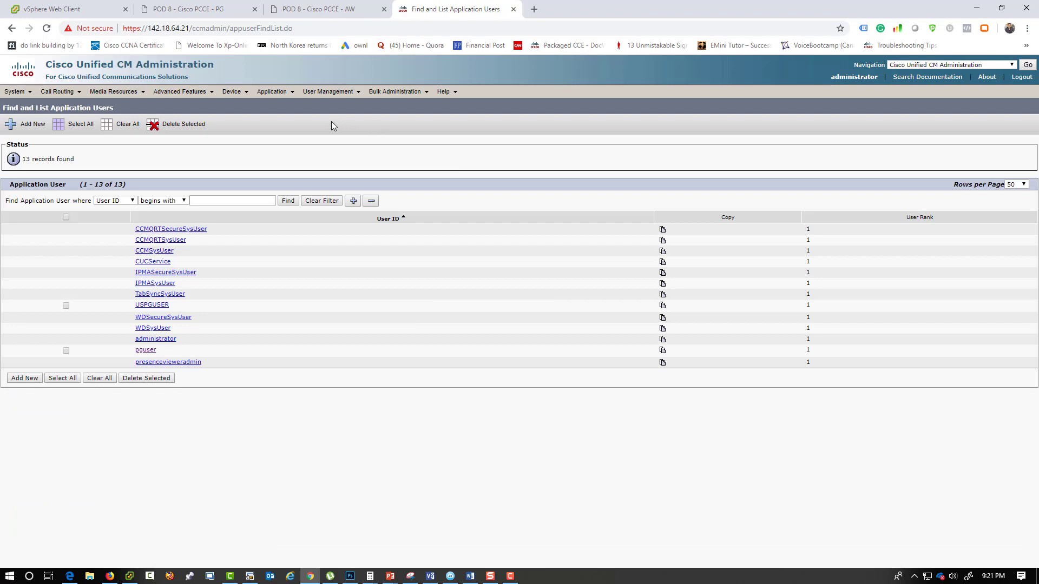
pyautogui.click(243, 105)
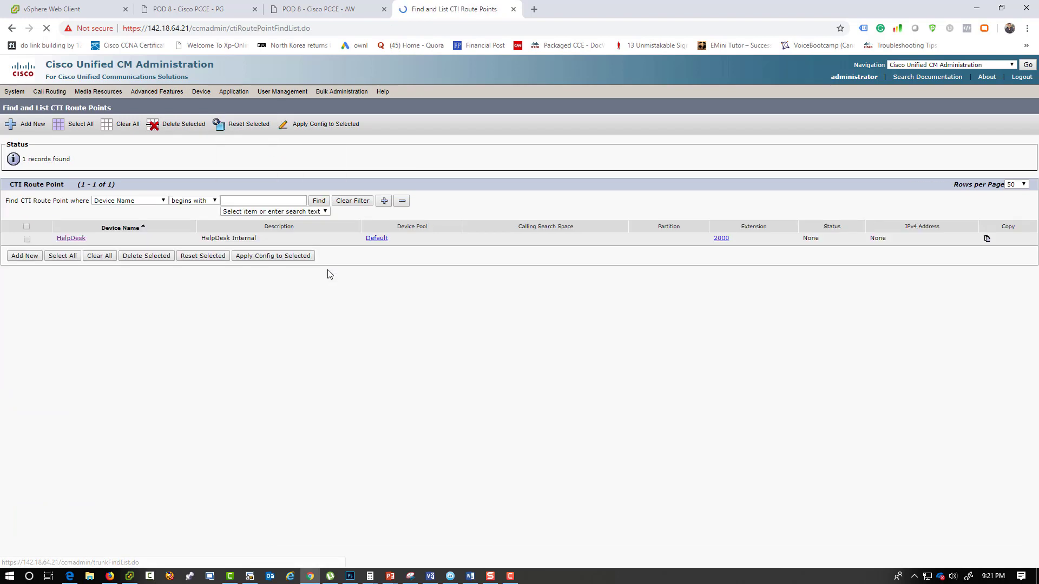
pyautogui.moveTo(905, 240); pyautogui.dragTo(805, 241)
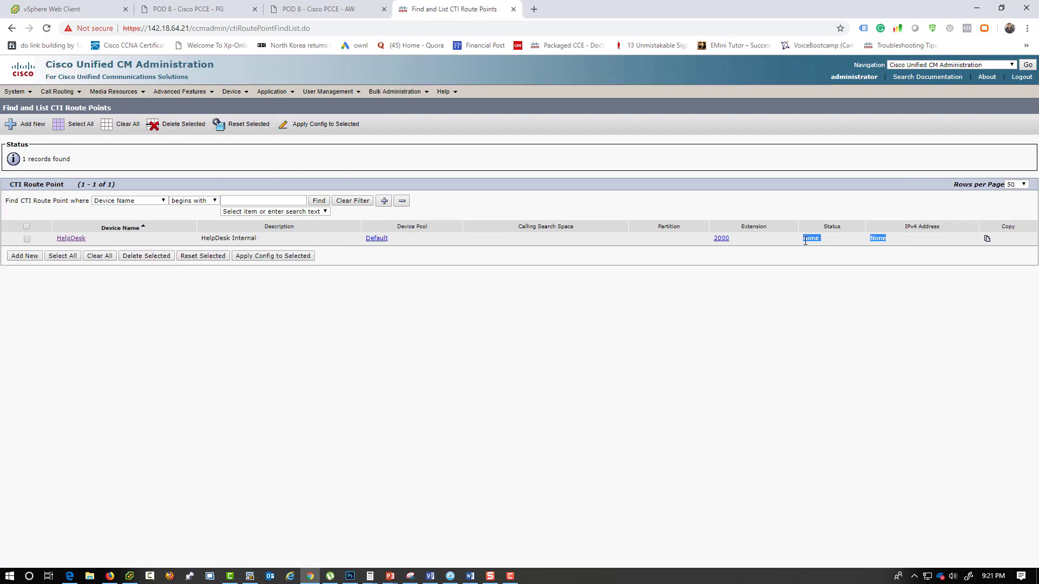
# Go to the Dialed Numbers management page in Unified CCE Administration.
pyautogui.click(323, 12)
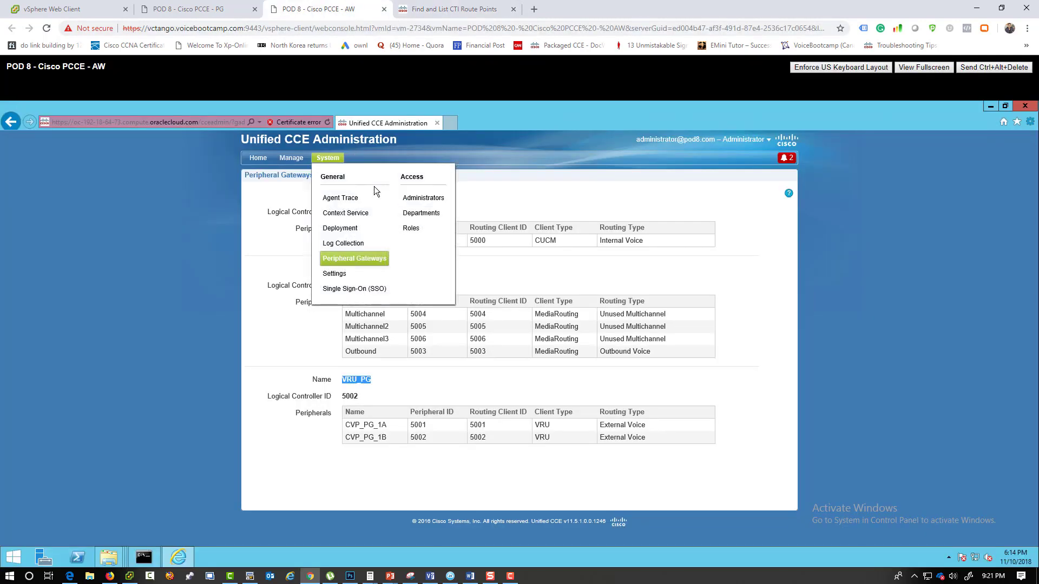
pyautogui.click(615, 281)
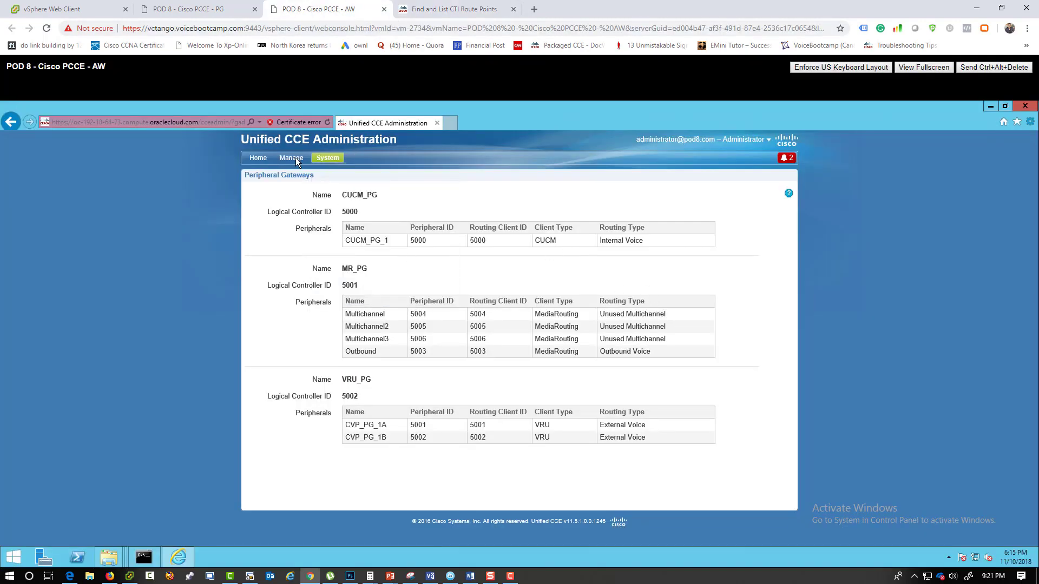
pyautogui.moveTo(285, 155)
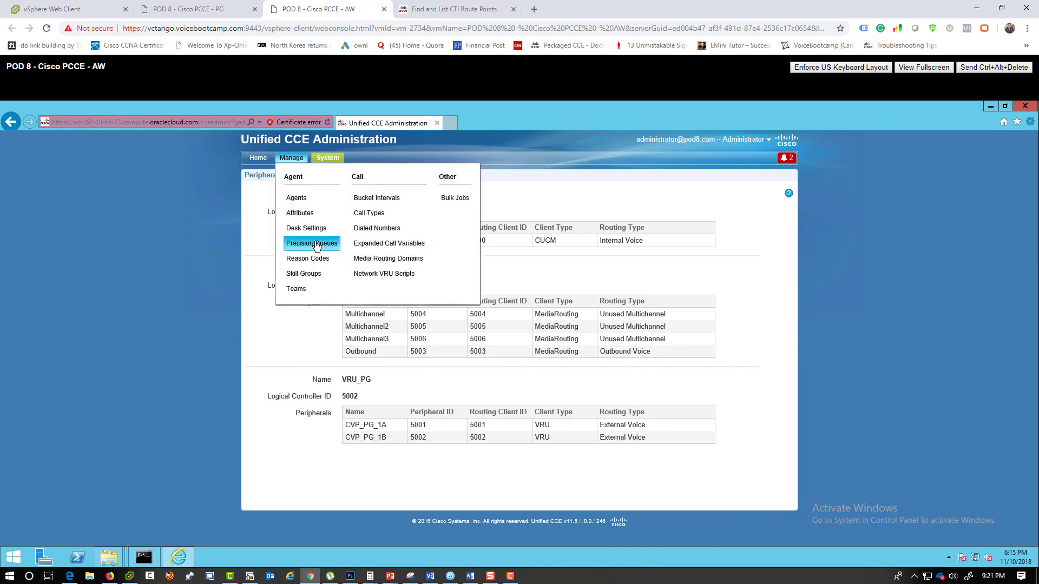
pyautogui.click(372, 232)
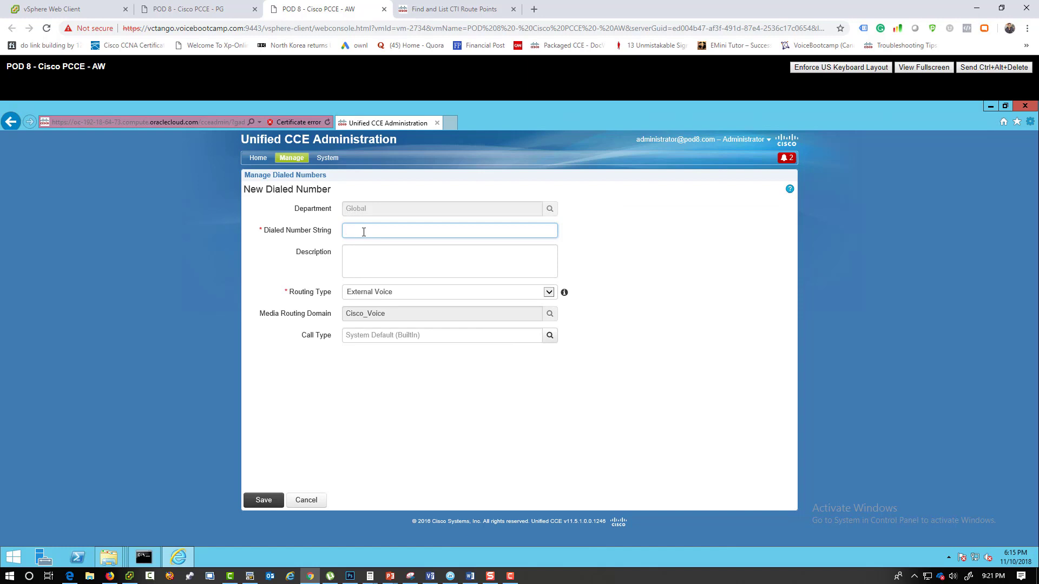
# Save dialed number 2000 with routing type Internal Voice and the default call type.
pyautogui.click(380, 258)
pyautogui.click(412, 292)
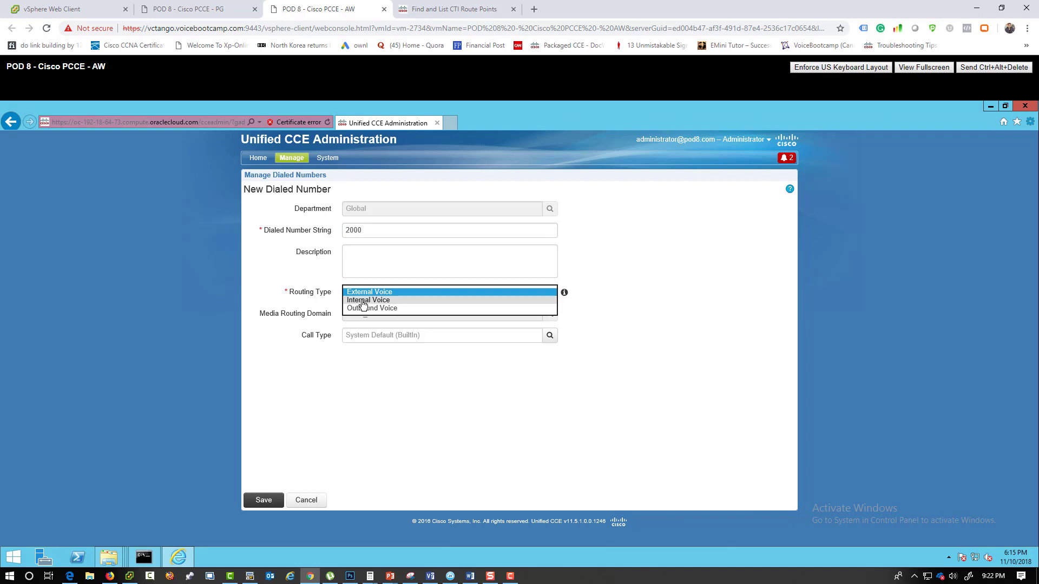
pyautogui.click(364, 301)
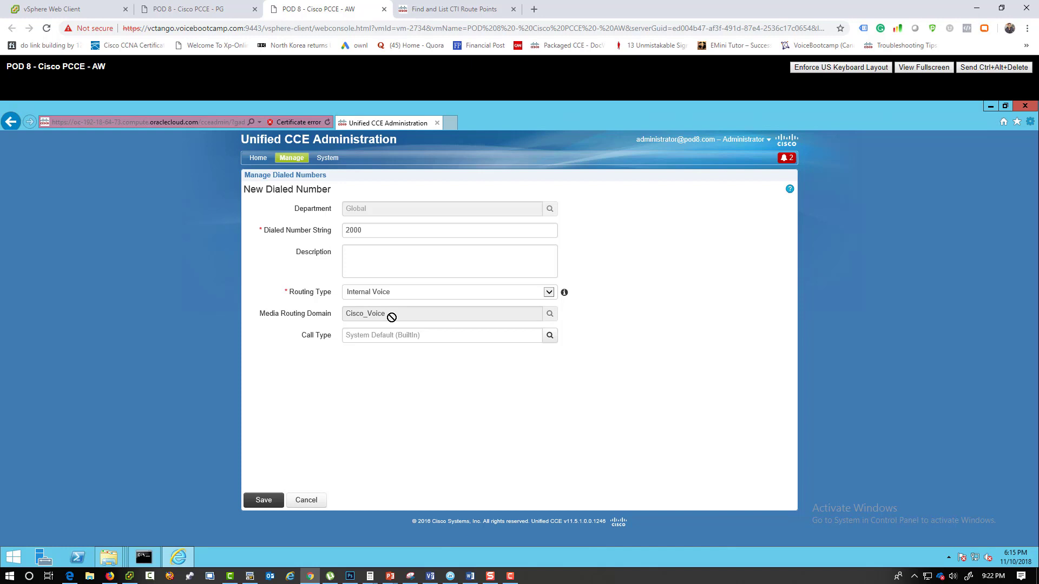
pyautogui.click(420, 334)
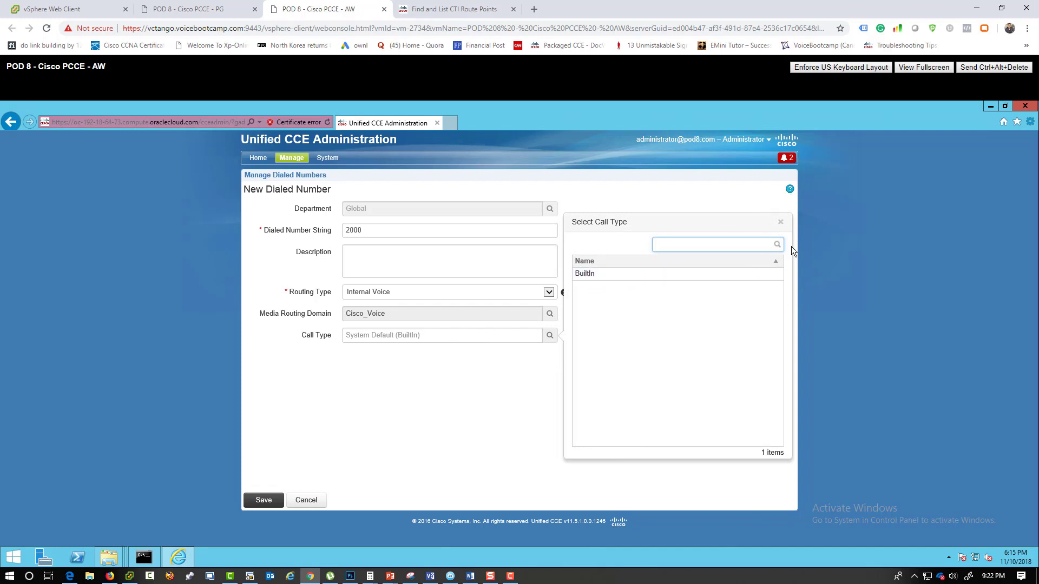
pyautogui.click(779, 222)
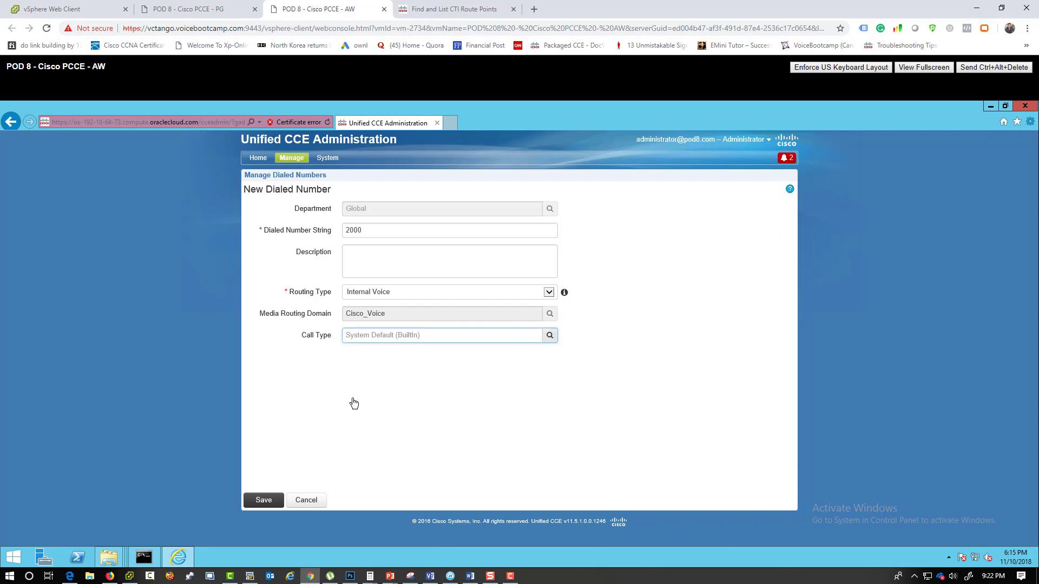
pyautogui.doubleClick(357, 233)
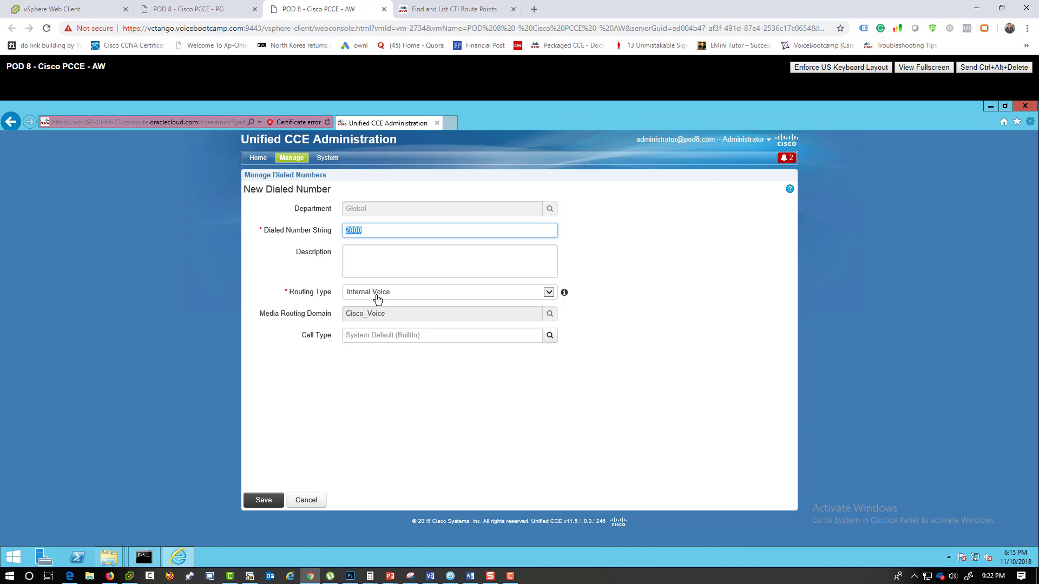
pyautogui.click(264, 500)
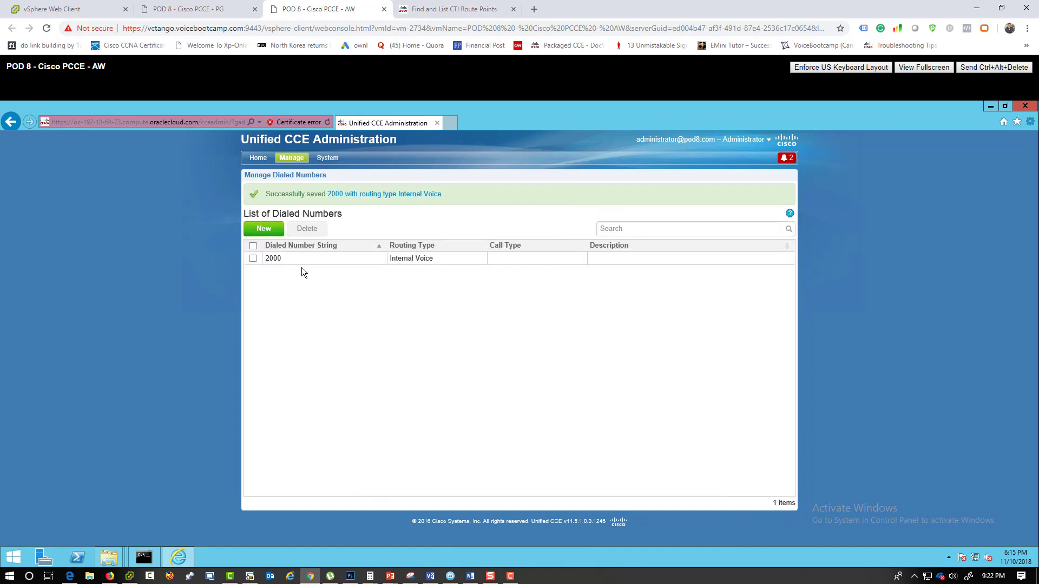
# Refresh the CTI route points to confirm HelpDesk is registered with an IP address.
pyautogui.click(438, 14)
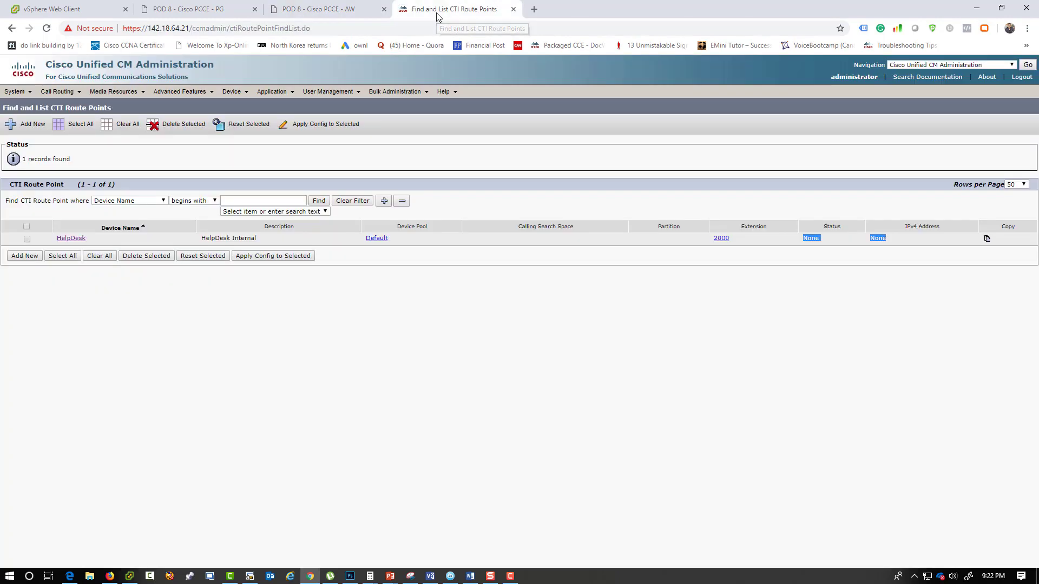
pyautogui.click(321, 201)
pyautogui.moveTo(921, 246); pyautogui.dragTo(685, 239)
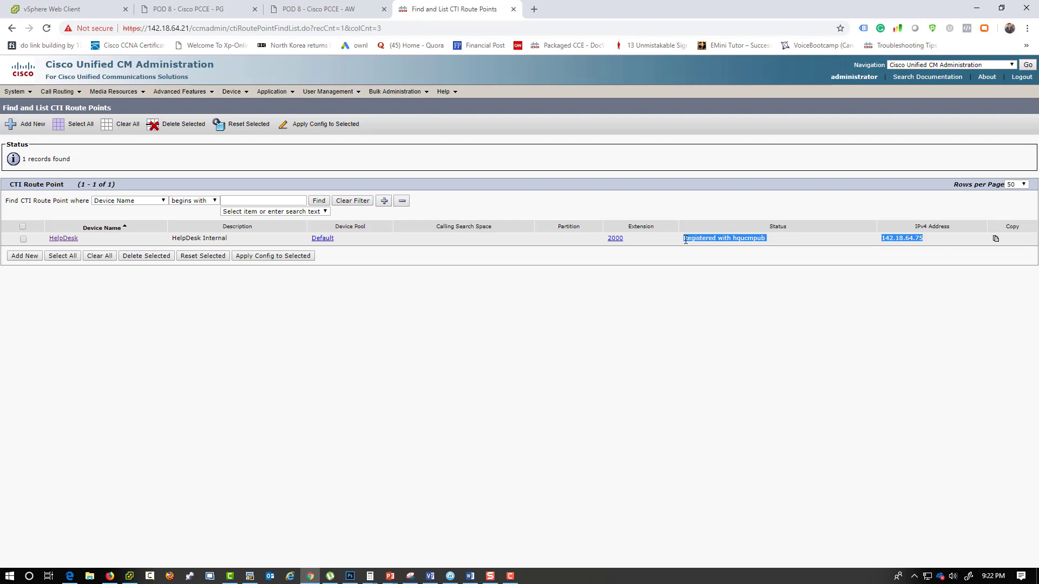
# Launch the Setup Phones Wizard from Windows search.
pyautogui.click(324, 12)
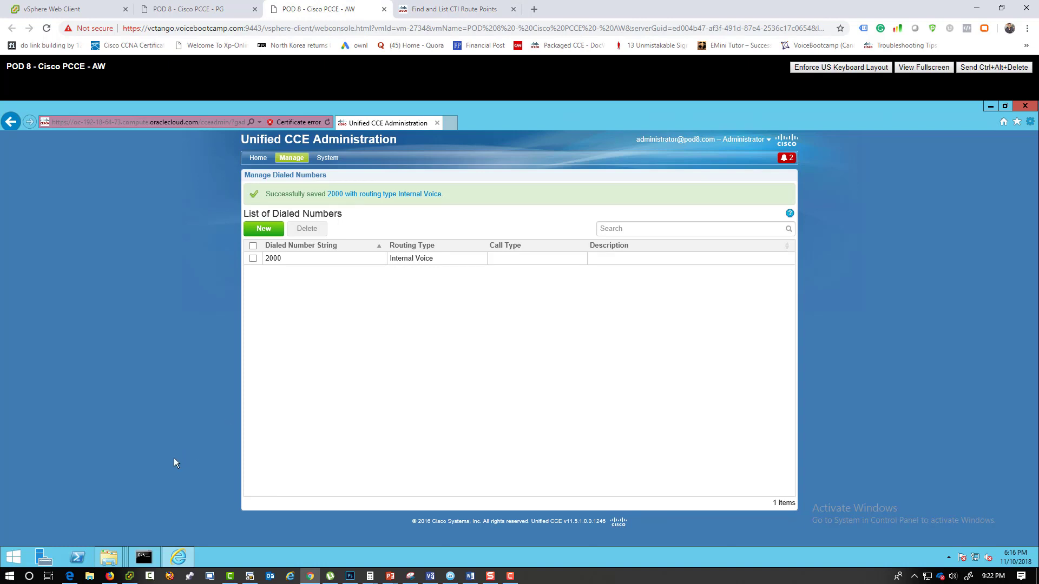
pyautogui.click(29, 577)
pyautogui.write('wiz')
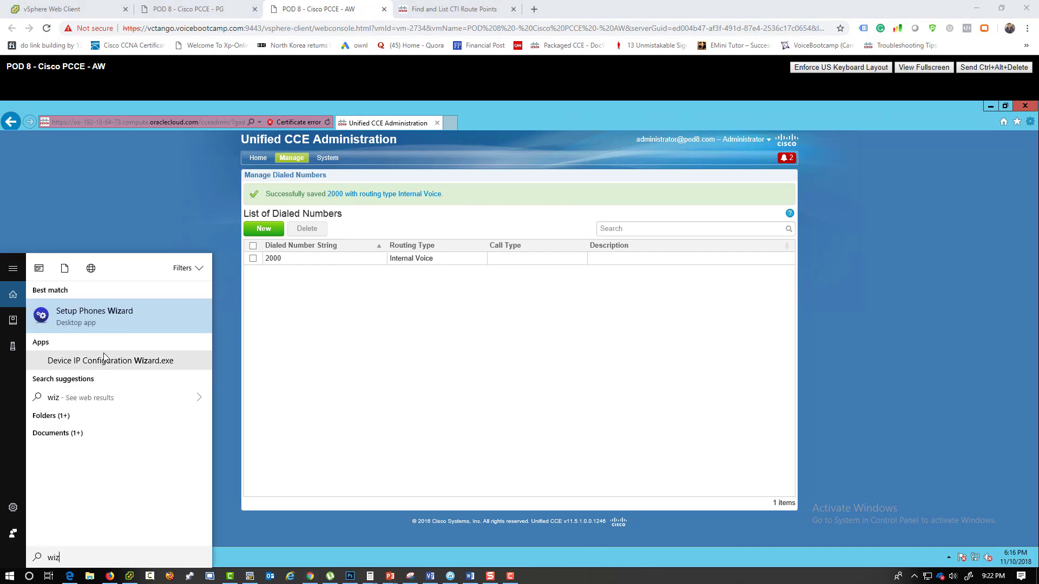
pyautogui.click(108, 326)
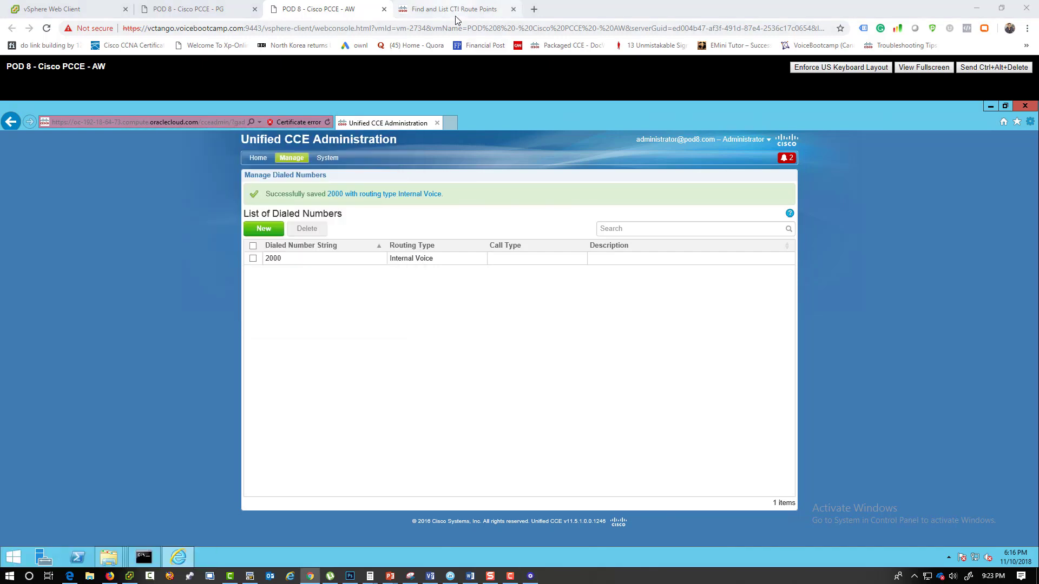
# Open the Unified CM phone list showing the three SCCP phones.
pyautogui.click(454, 9)
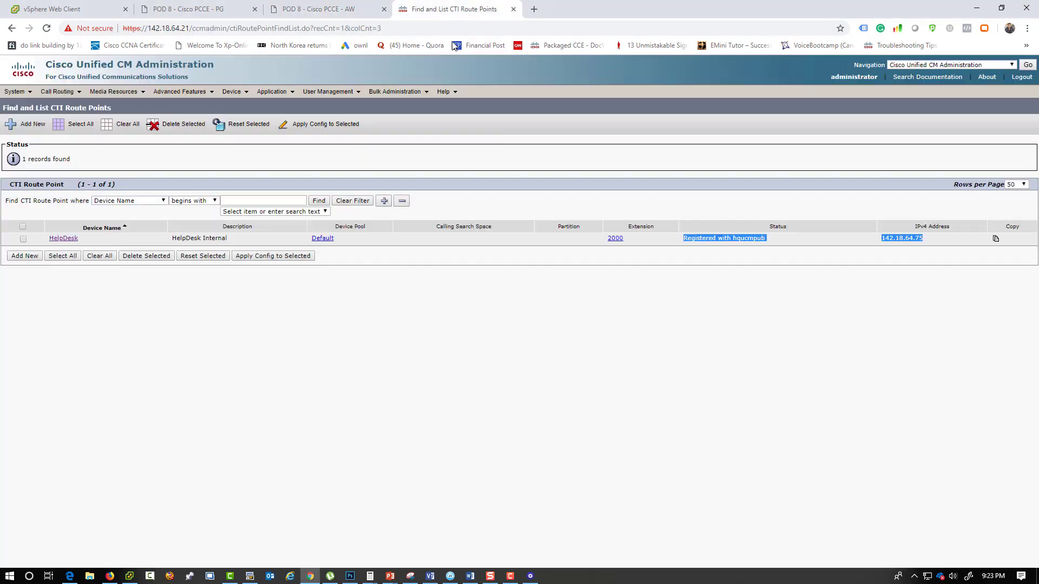
pyautogui.moveTo(238, 93)
pyautogui.click(259, 142)
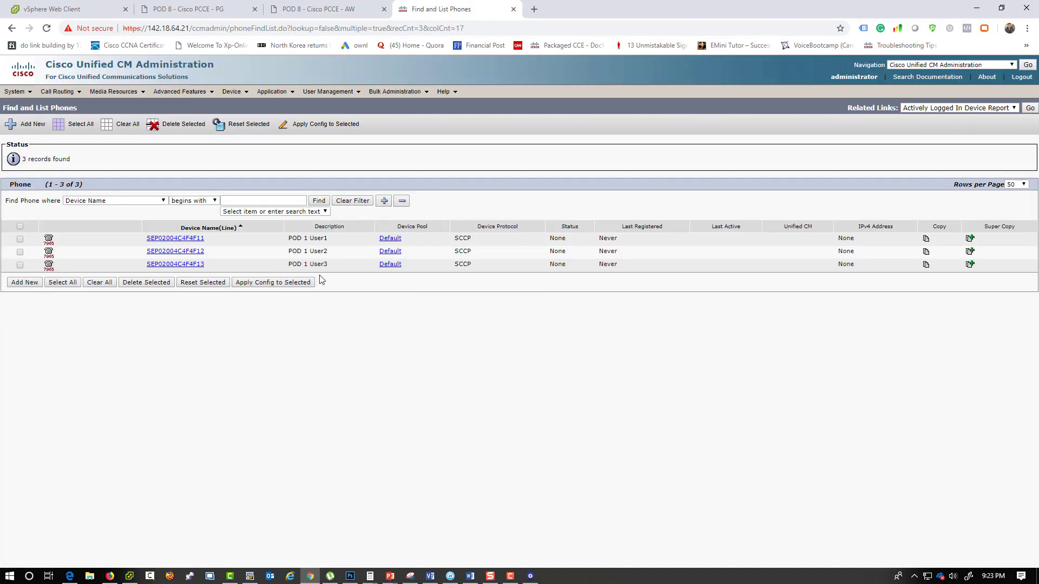
# Paste MAC addresses 02004C4F4F11–13 from the phone list into Phones 1–3.
pyautogui.click(530, 576)
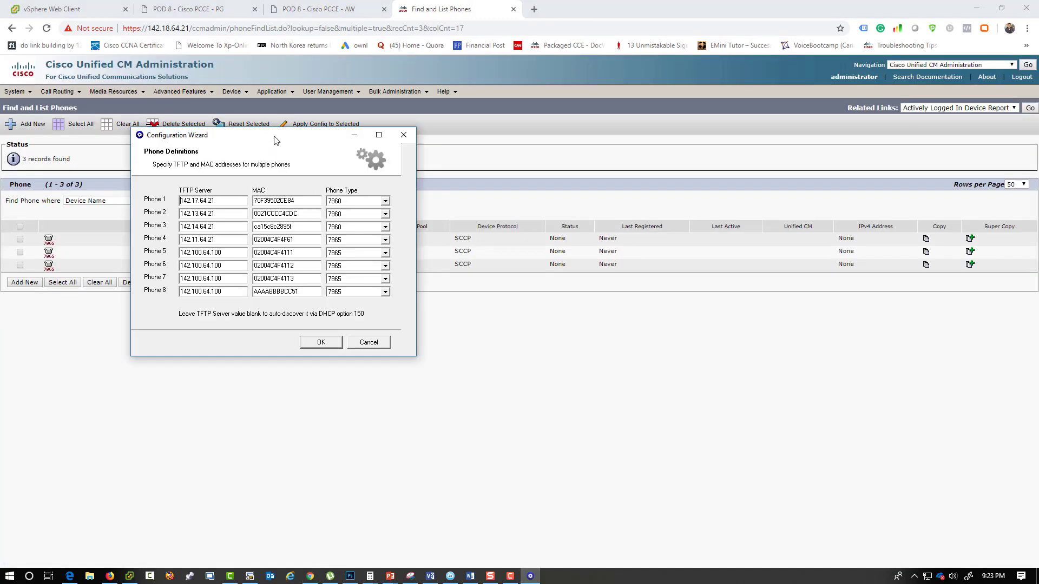
pyautogui.moveTo(275, 141); pyautogui.dragTo(482, 189)
pyautogui.click(222, 237)
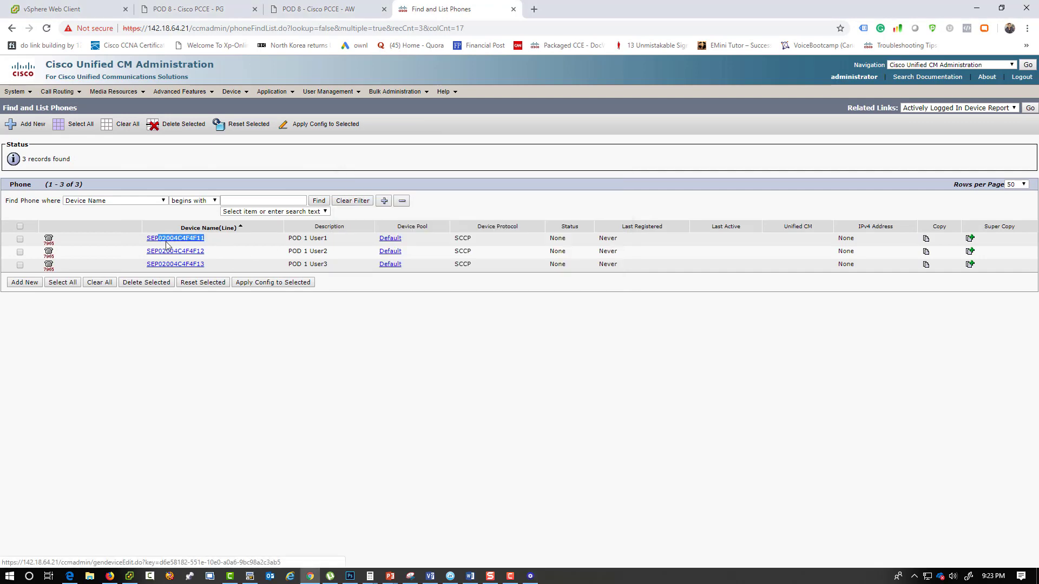
pyautogui.hotkey('alt', 'Tab')
pyautogui.doubleClick(430, 250)
pyautogui.write('02004C4F4F11')
pyautogui.press('Tab')
pyautogui.write('02004C4F4F11')
pyautogui.press('Tab')
pyautogui.write('02004C4F4F11')
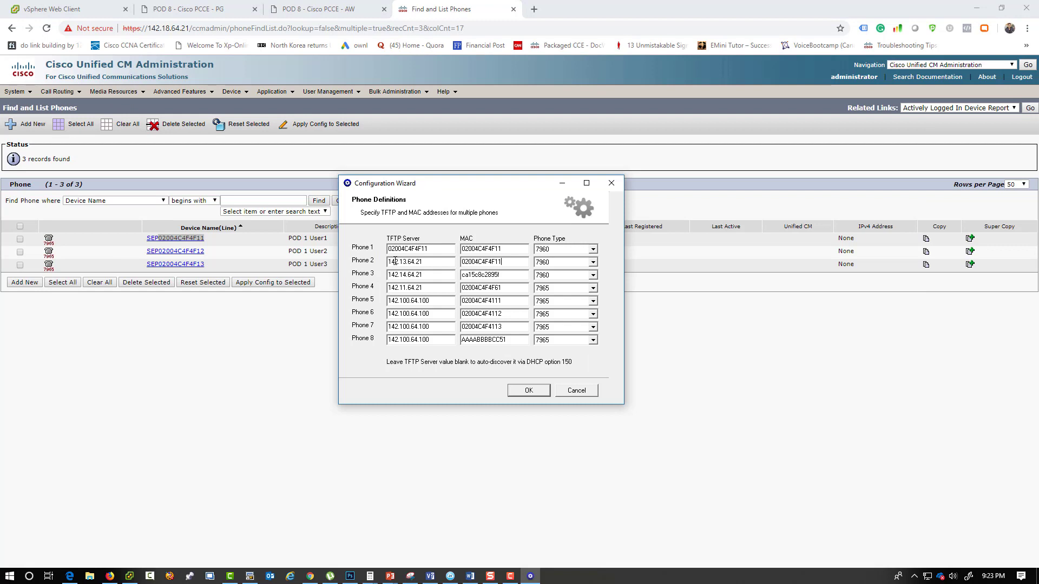
pyautogui.press('Tab')
pyautogui.doubleClick(505, 273)
pyautogui.write('02004C4F4F11')
# Set the phone type to 7965 for Phones 1–3.
pyautogui.click(581, 249)
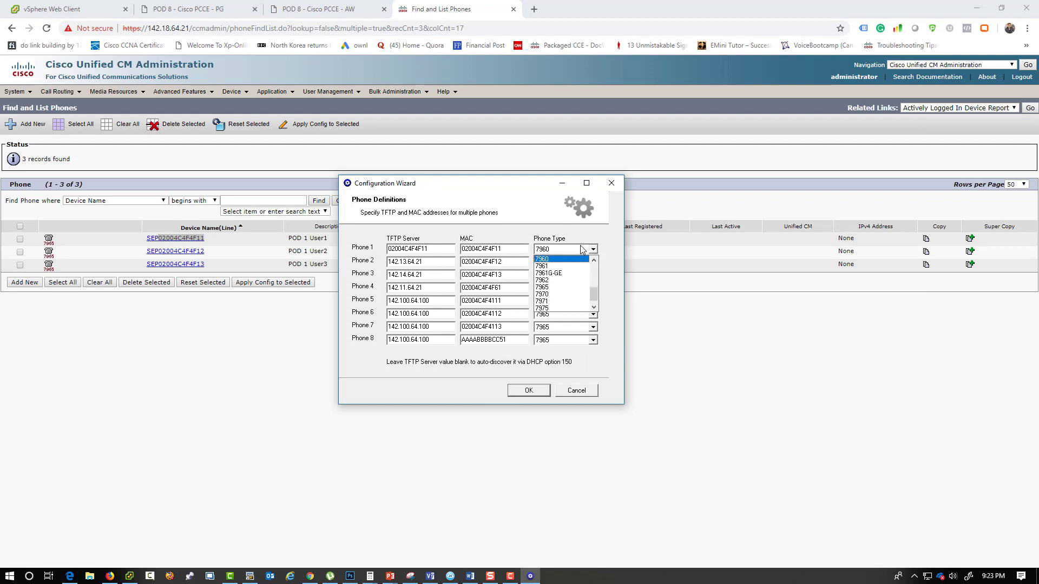
pyautogui.click(552, 286)
pyautogui.click(591, 261)
pyautogui.click(552, 300)
pyautogui.click(593, 275)
pyautogui.click(559, 314)
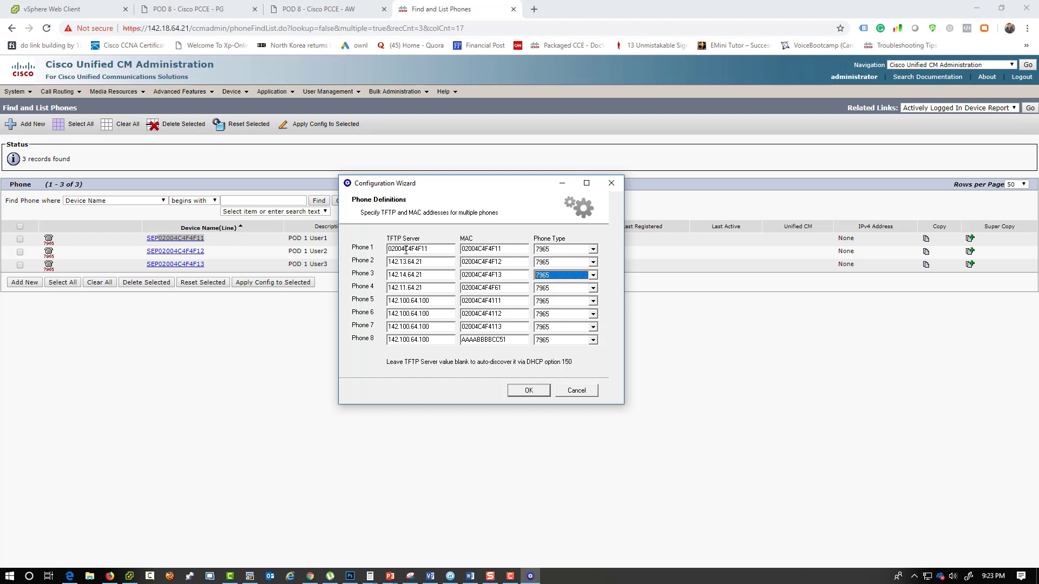
# Set the TFTP server to 142.18.64.21 for Phones 1–3 and apply the definitions.
pyautogui.moveTo(435, 250); pyautogui.dragTo(337, 245)
pyautogui.write('142.18.64.21')
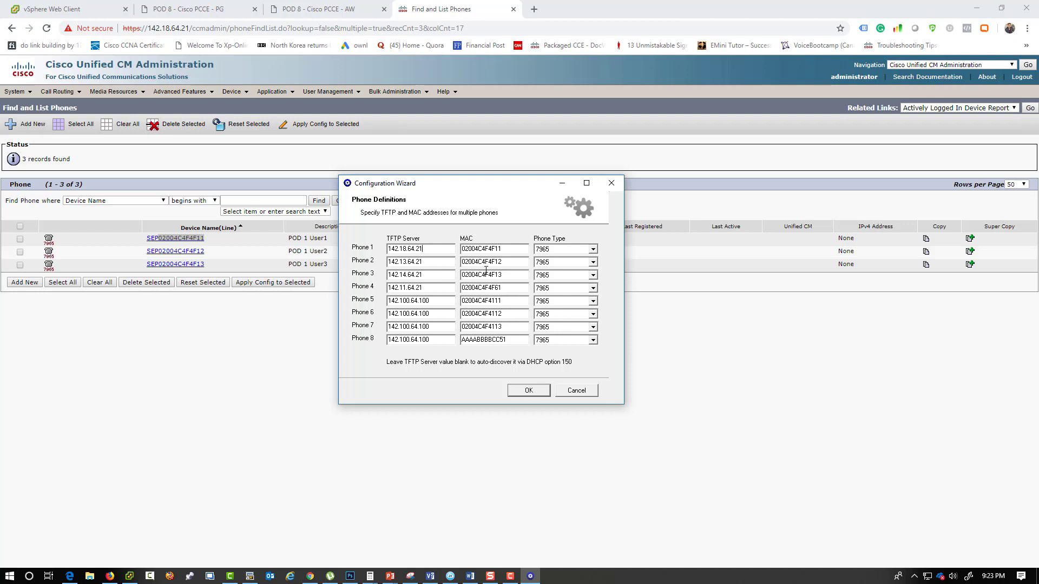
pyautogui.moveTo(424, 249); pyautogui.dragTo(377, 272)
pyautogui.hotkey('ctrl', 'c')
pyautogui.hotkey('ctrl', 'v')
pyautogui.doubleClick(418, 275)
pyautogui.hotkey('ctrl', 'v')
pyautogui.click(534, 389)
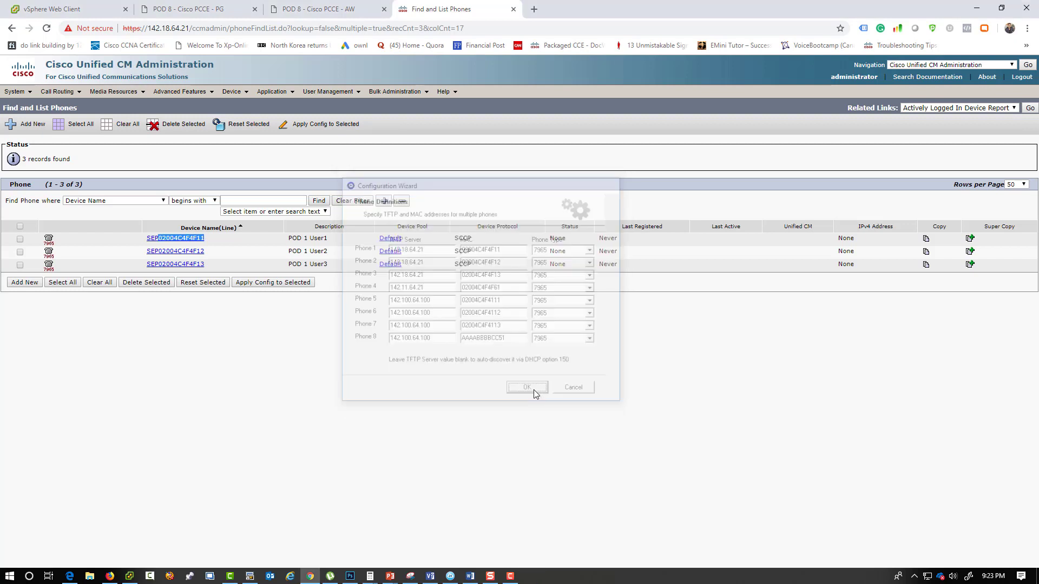
# Launch the first VTGO phone instance from Windows search.
pyautogui.click(34, 576)
pyautogui.write('phone')
pyautogui.click(112, 313)
pyautogui.click(30, 576)
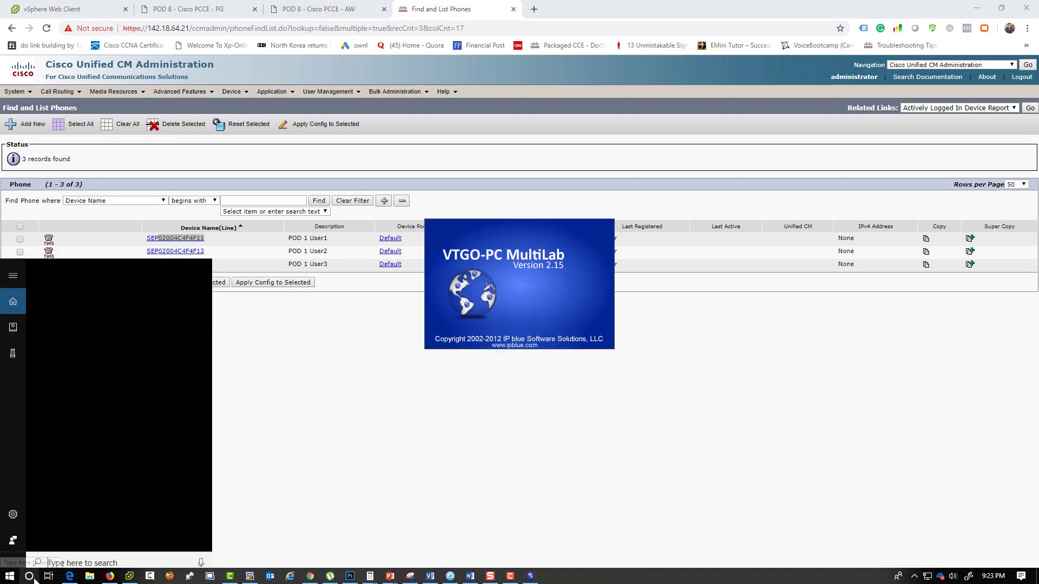
# Start the first softphone and continue in demo mode on line 4101.
pyautogui.write('phone')
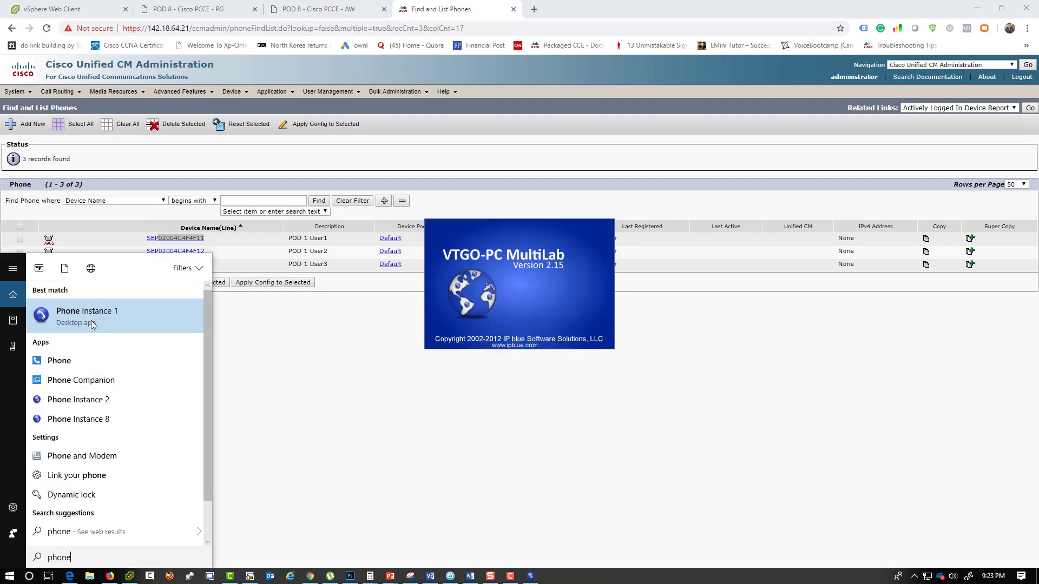
pyautogui.click(91, 320)
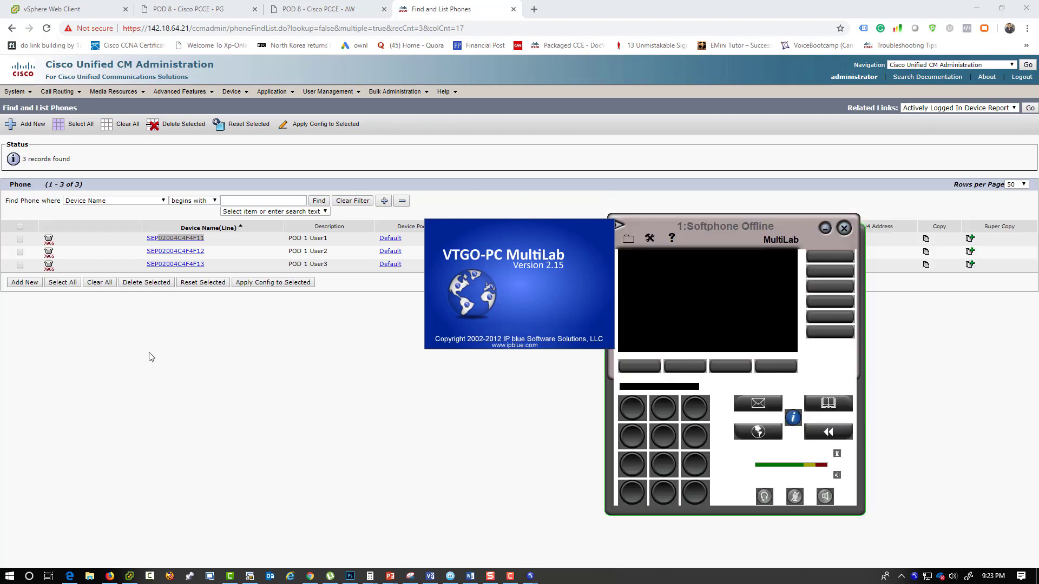
pyautogui.click(808, 390)
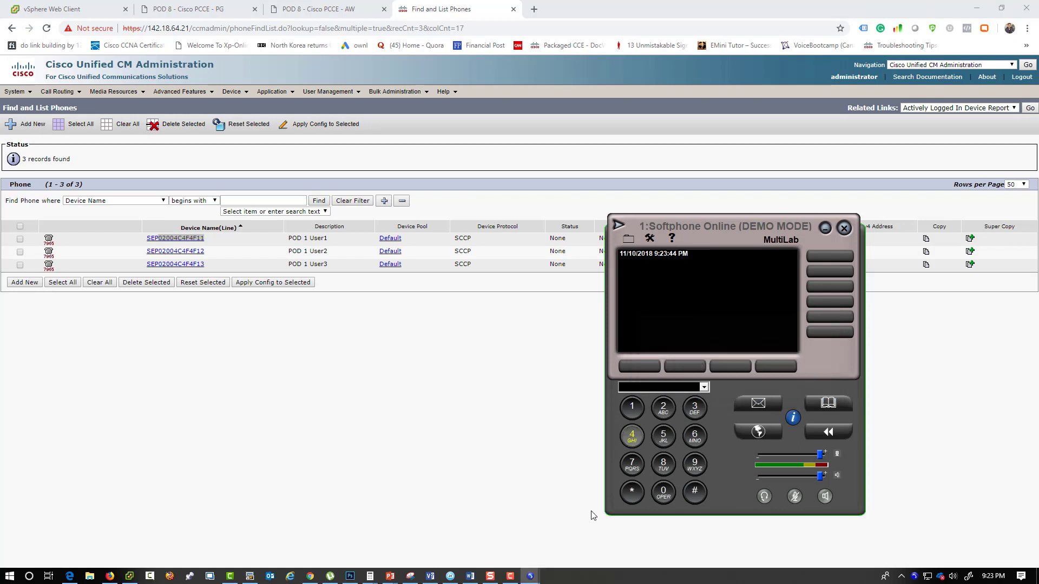
pyautogui.click(566, 550)
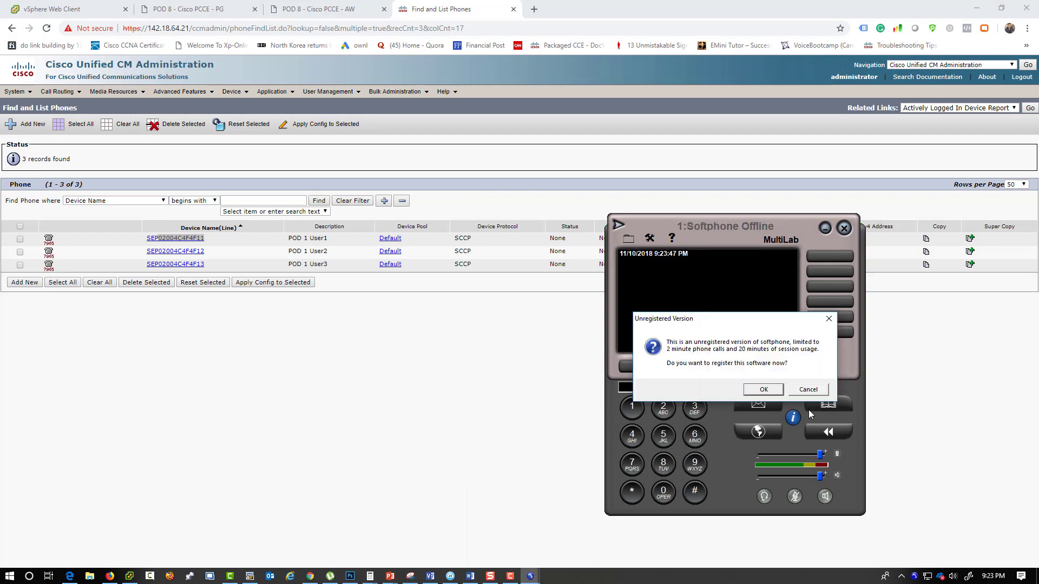
pyautogui.click(808, 389)
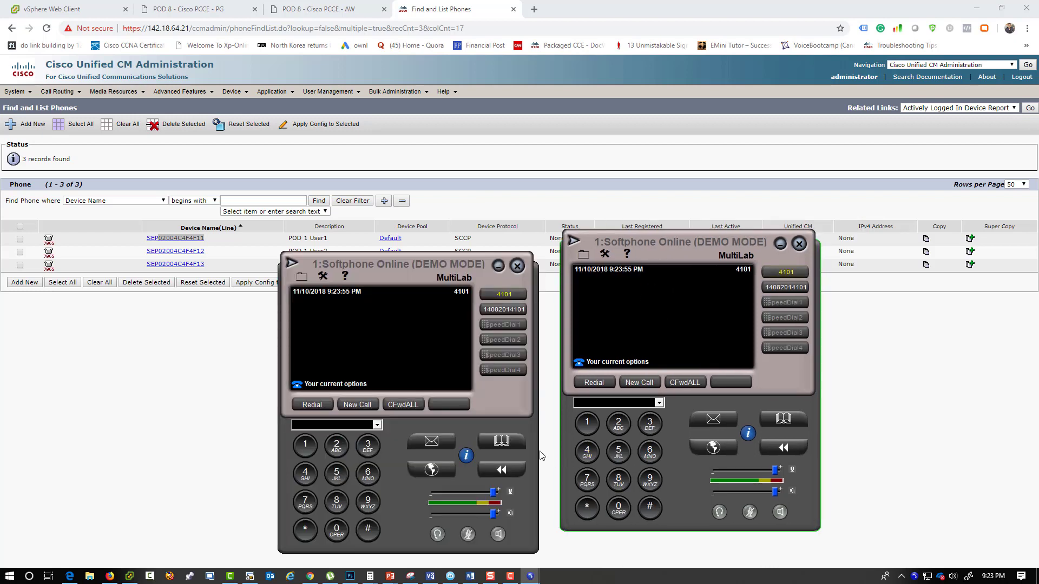
# Search for the next softphone instance with 'phone1'.
pyautogui.moveTo(544, 567)
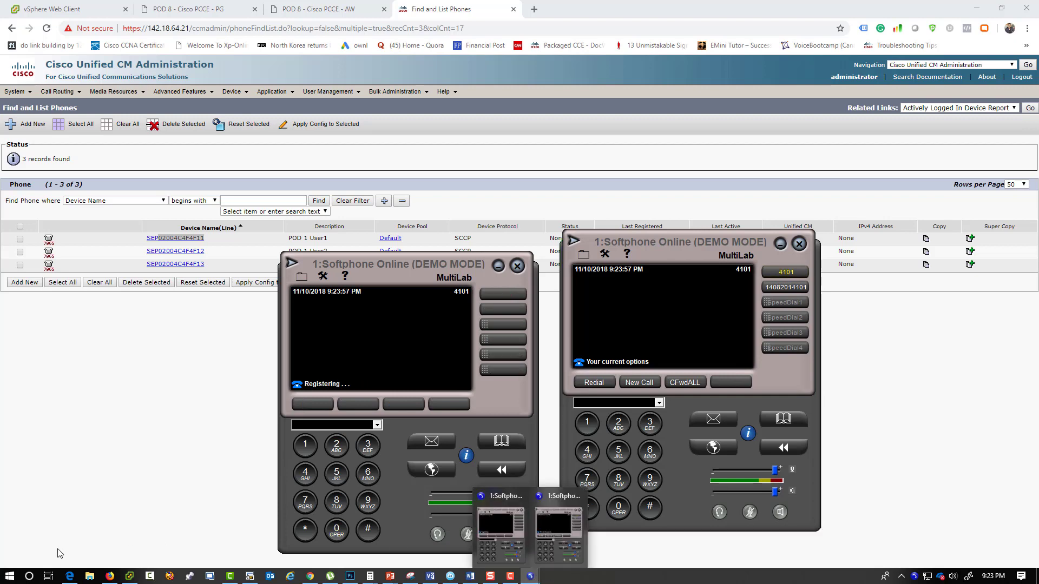
pyautogui.click(28, 575)
pyautogui.write('phone')
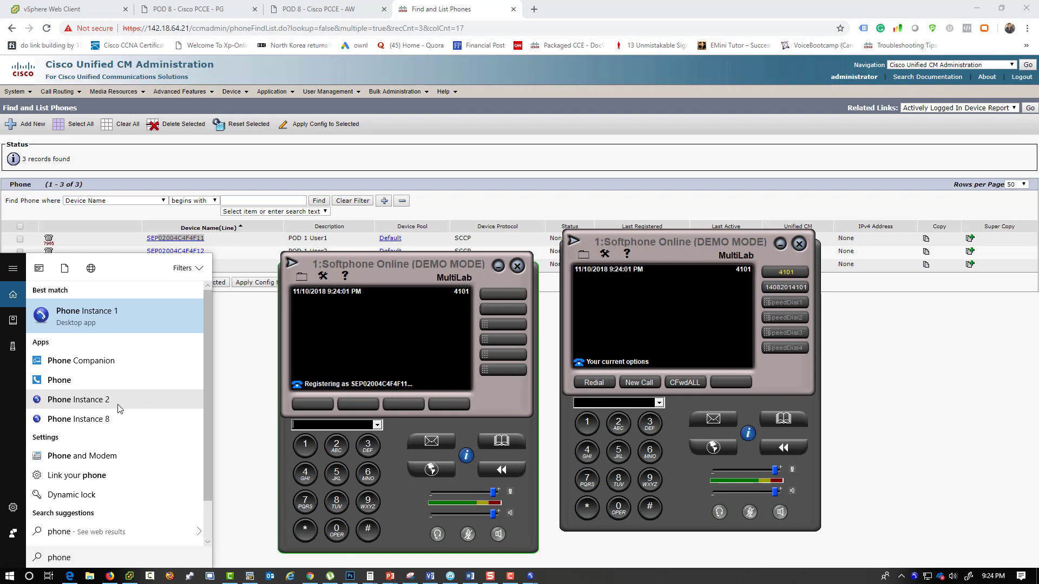
pyautogui.write('1')
# Start the third softphone in demo mode on line 4103 and spread the windows apart.
pyautogui.click(140, 313)
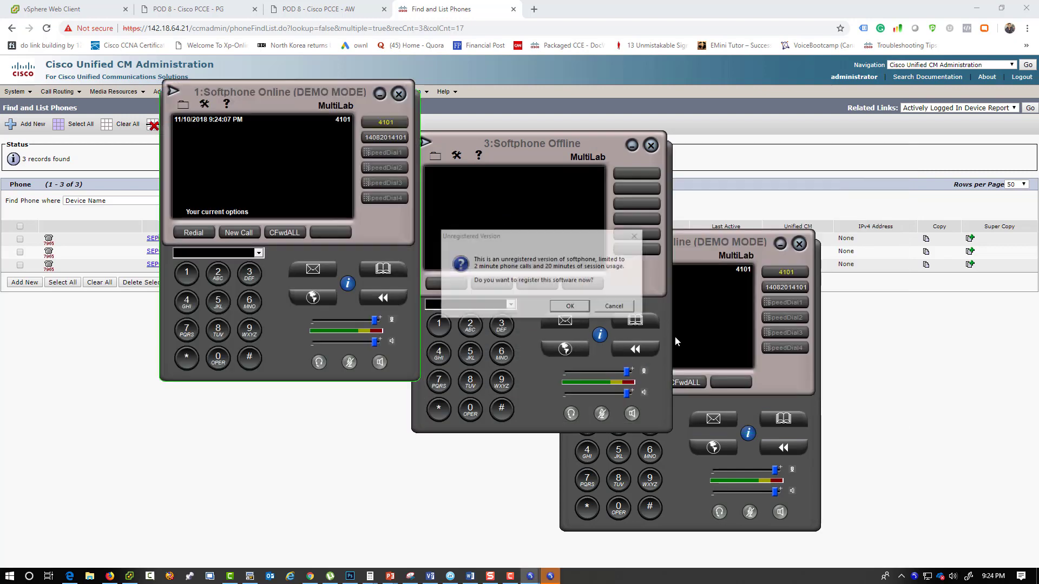
pyautogui.click(610, 307)
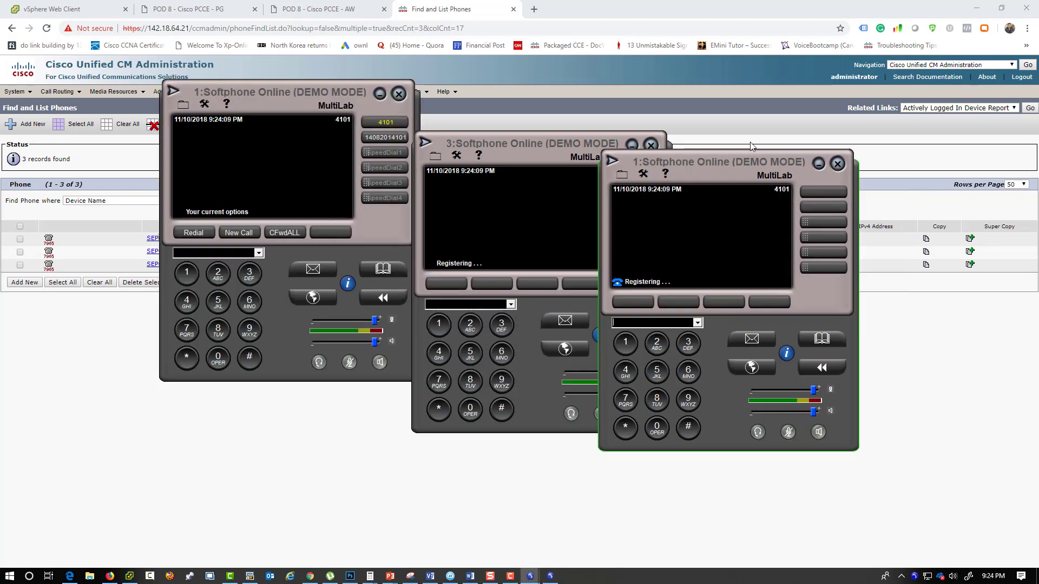
pyautogui.moveTo(557, 153); pyautogui.dragTo(545, 259)
pyautogui.moveTo(267, 119); pyautogui.dragTo(485, 322)
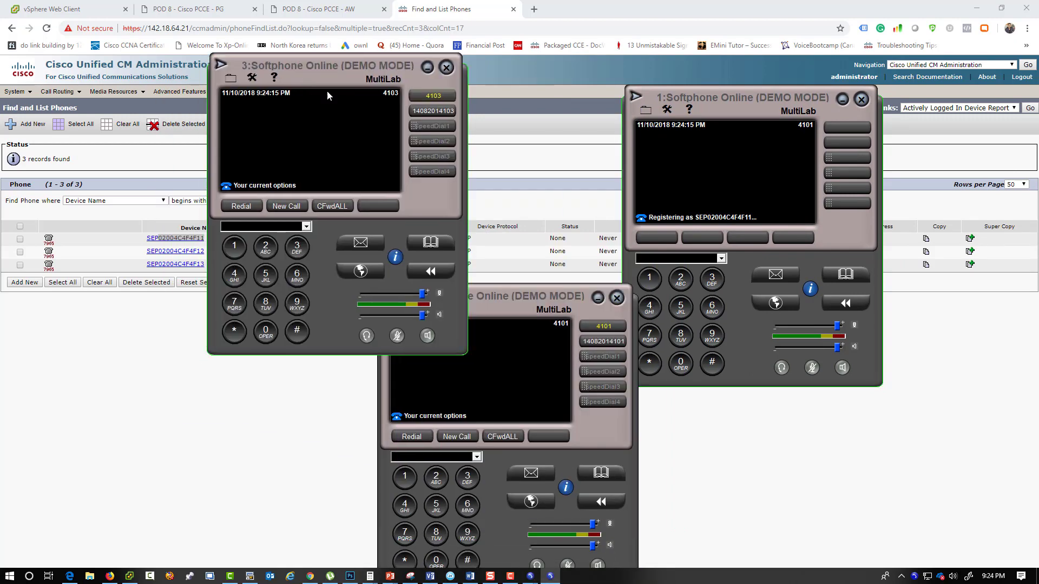
# Move softphone 3 to the top left and close the extra offline instance.
pyautogui.moveTo(327, 81); pyautogui.dragTo(319, 43)
pyautogui.moveTo(532, 292); pyautogui.dragTo(543, 270)
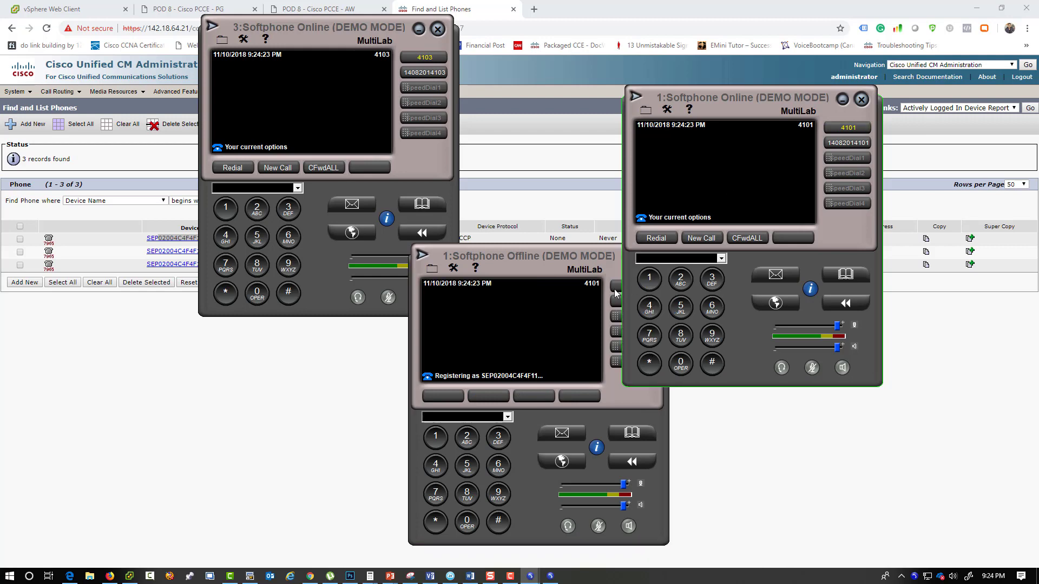
pyautogui.click(647, 258)
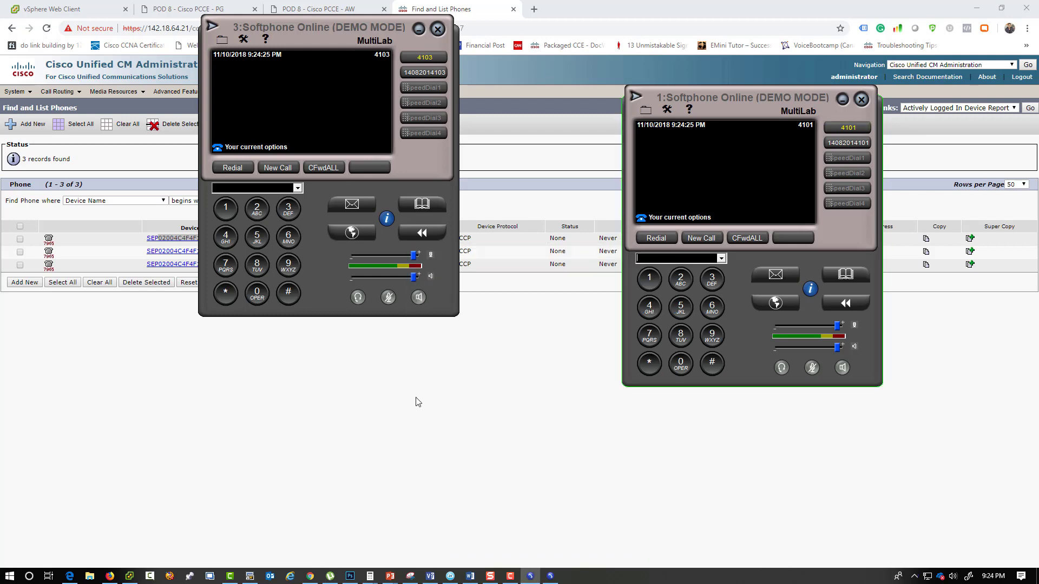
pyautogui.click(29, 575)
# Start Phone Instance 2 in demo mode on 4102, arrange windows, and take 4101 off-hook.
pyautogui.write('phone')
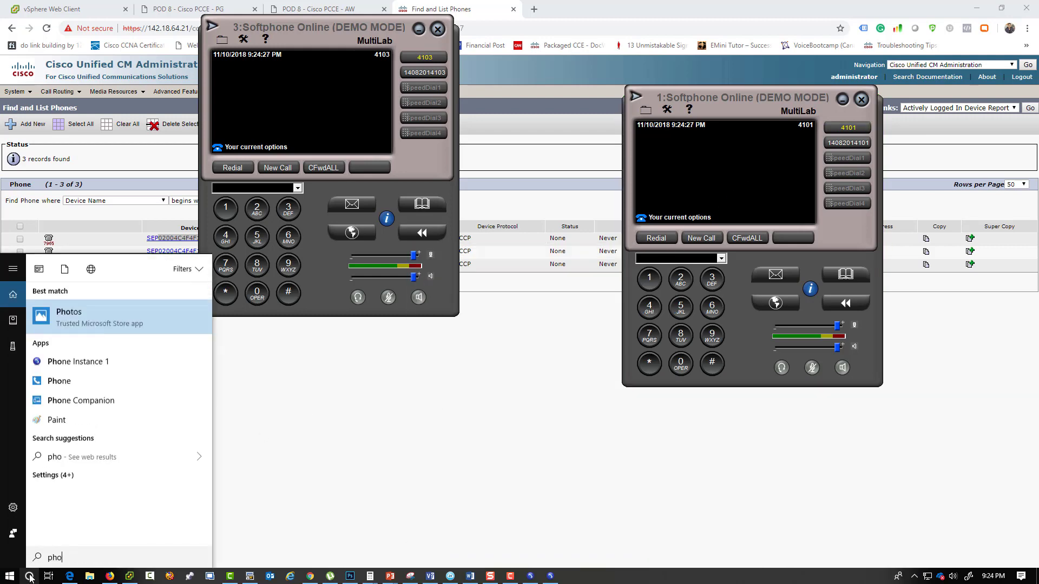
pyautogui.click(166, 402)
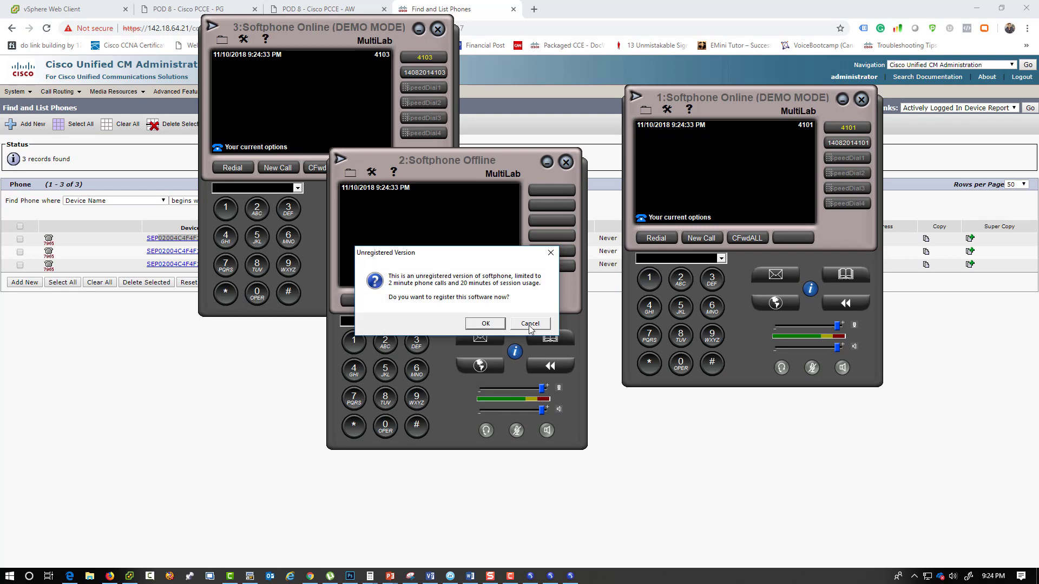
pyautogui.press('Escape')
pyautogui.moveTo(457, 176); pyautogui.dragTo(717, 34)
pyautogui.click(819, 293)
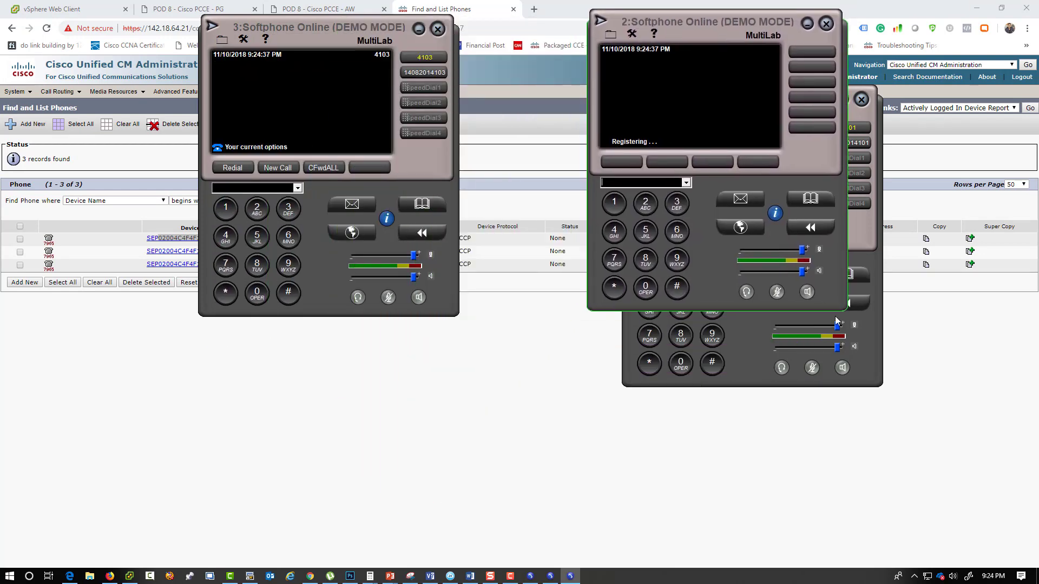
pyautogui.moveTo(741, 121); pyautogui.dragTo(525, 275)
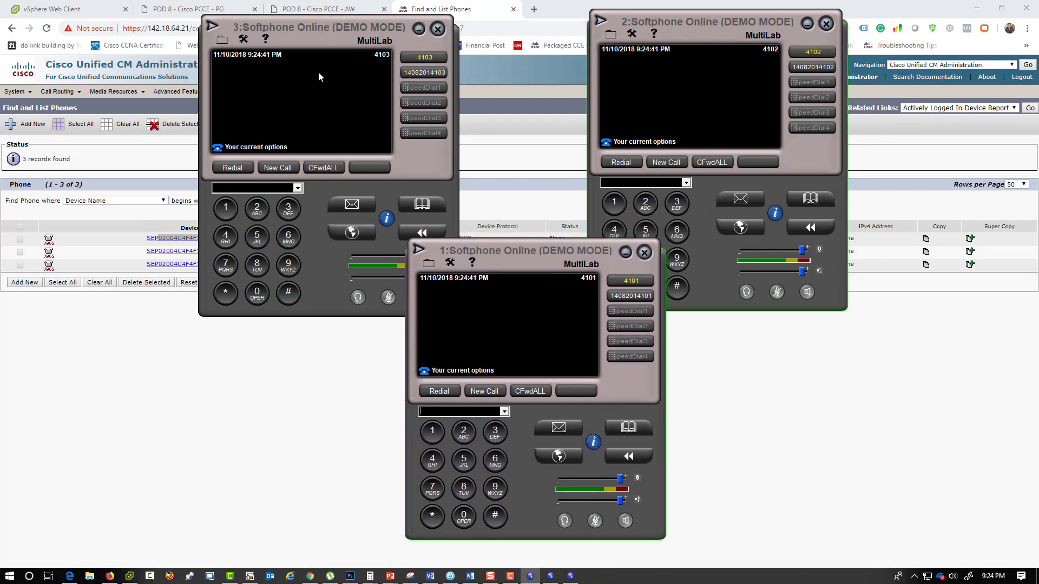
pyautogui.click(485, 391)
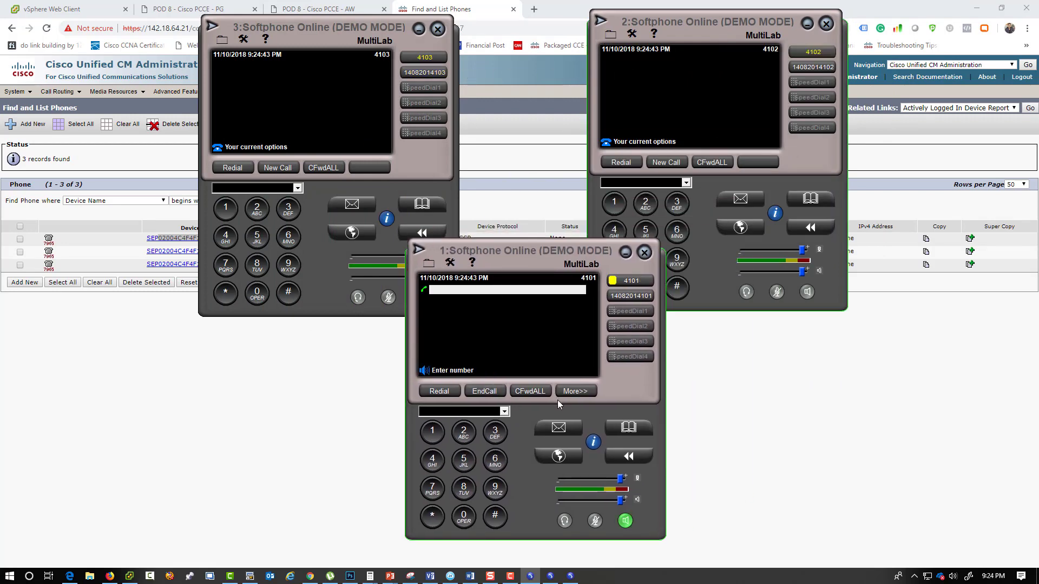
# From line 4101, call 4102 and hang up, then abandon a partial redial.
pyautogui.write('4102')
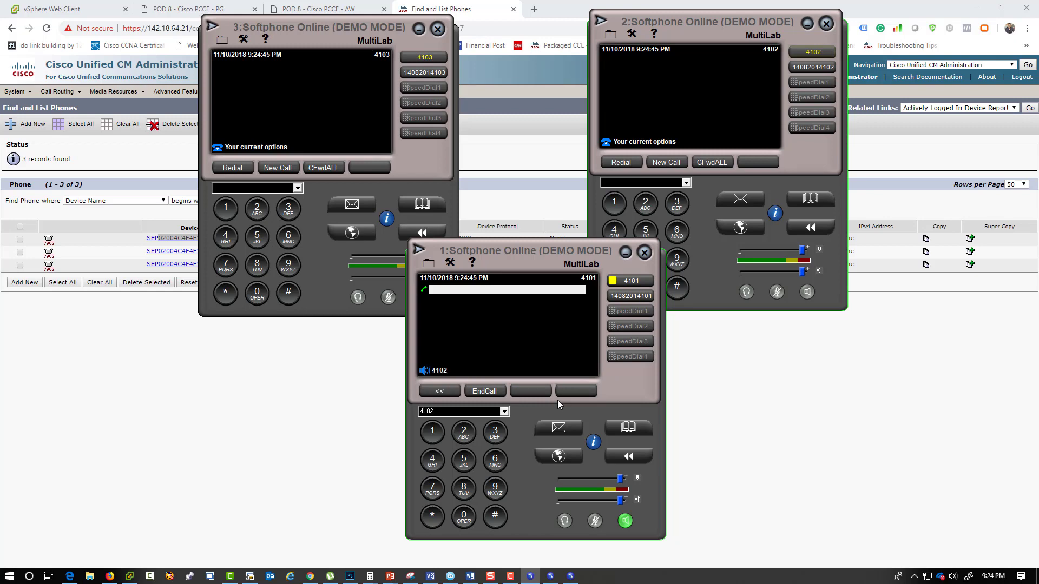
pyautogui.click(485, 392)
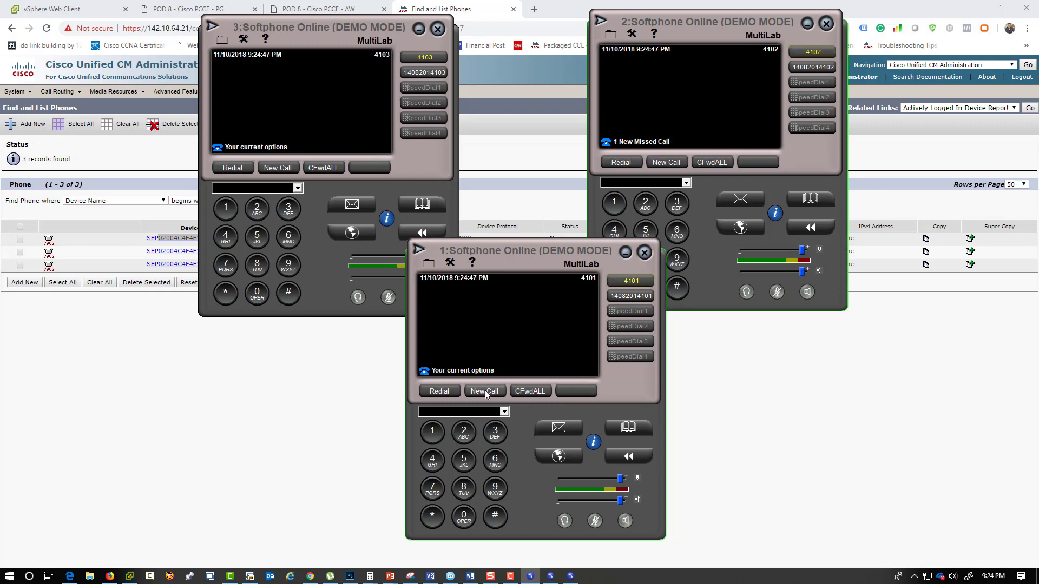
pyautogui.click(484, 391)
pyautogui.write('41')
pyautogui.click(486, 391)
# From line 4103, call 4102 and then 4101, ending each call while it rings.
pyautogui.click(275, 167)
pyautogui.write('4102')
pyautogui.press('Return')
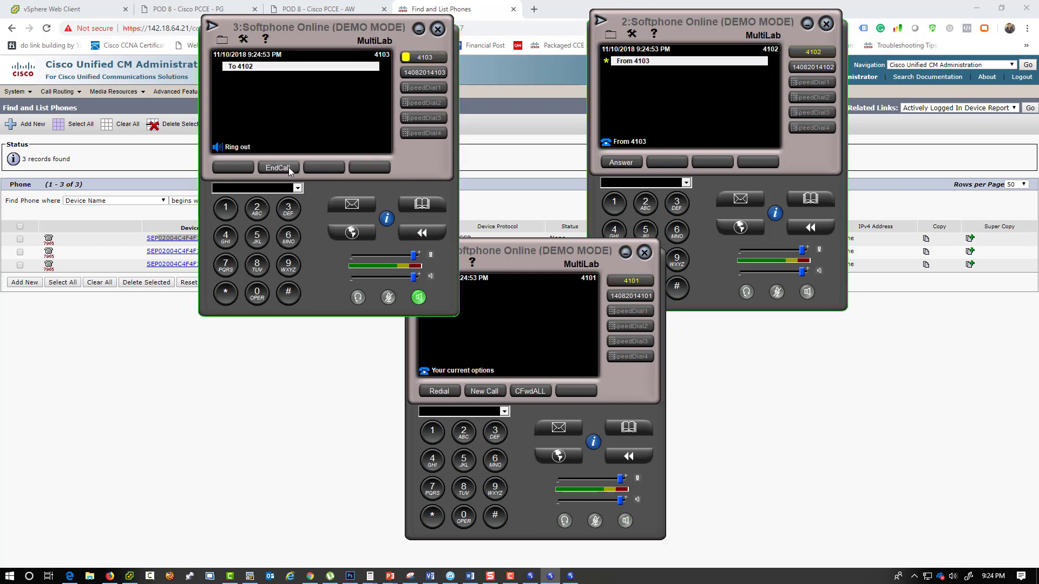
pyautogui.click(292, 169)
pyautogui.click(288, 169)
pyautogui.write('4')
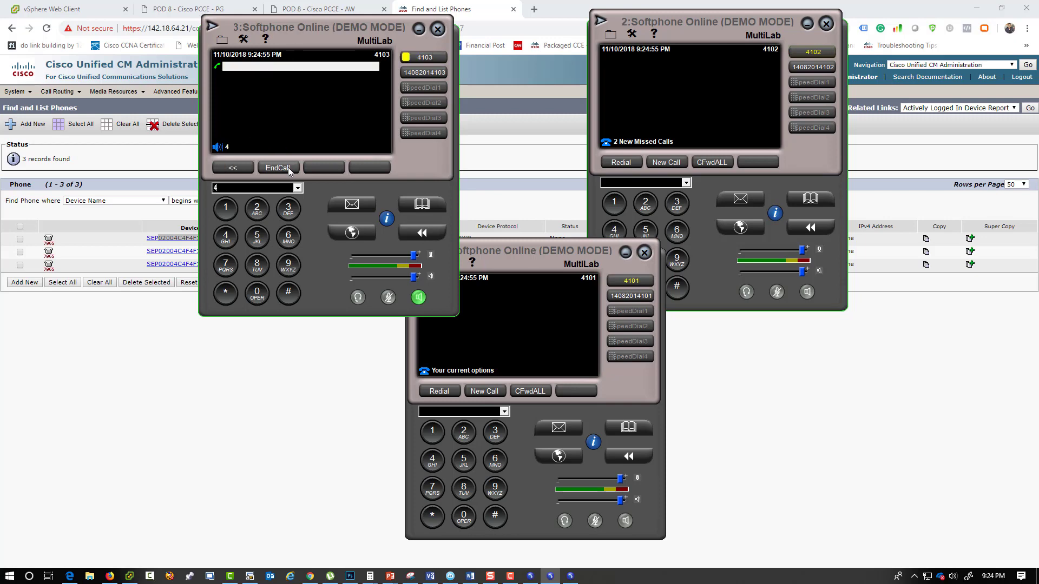
pyautogui.write('101')
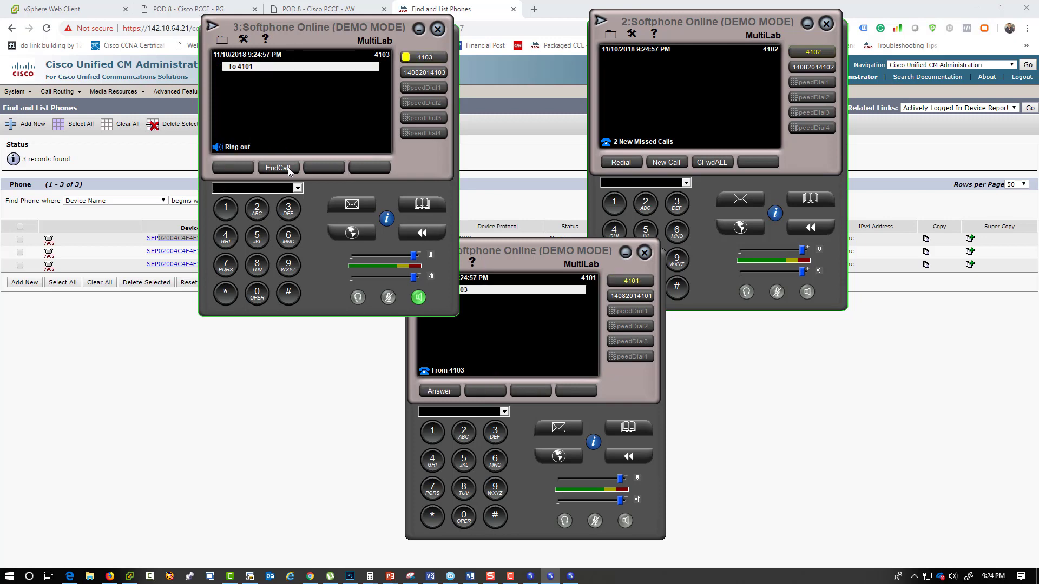
pyautogui.click(288, 170)
# Refresh the phone list to confirm all three phones are Registered, then open the PCCE AW tab.
pyautogui.click(316, 392)
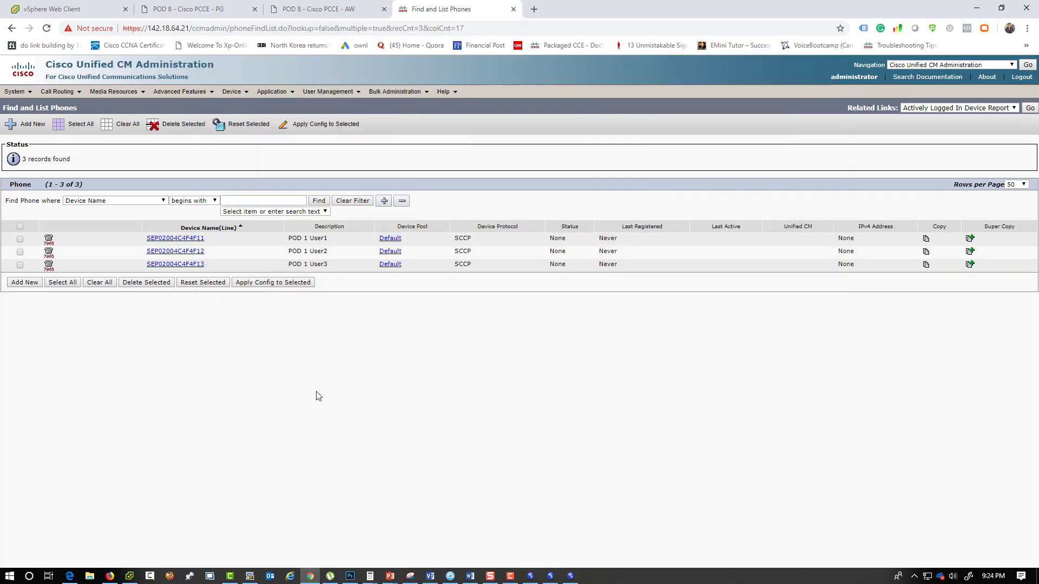
pyautogui.click(321, 201)
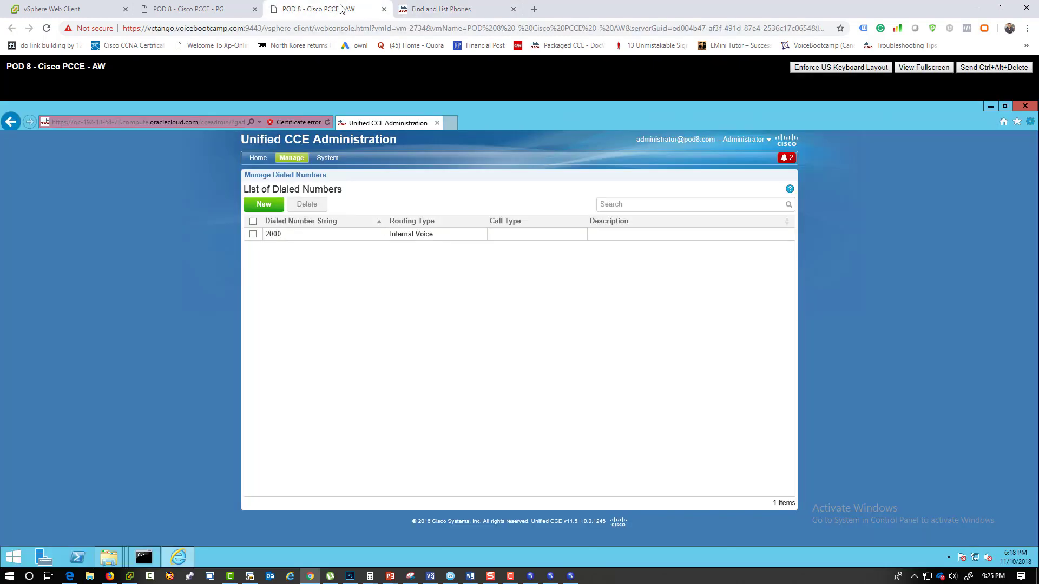
pyautogui.click(319, 8)
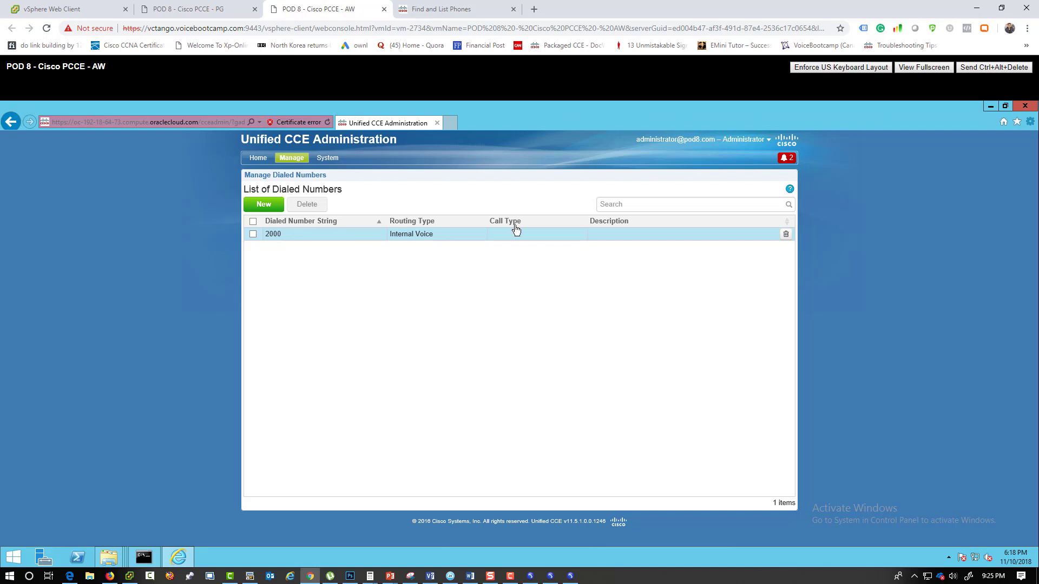
# Minimize Internet Explorer to reveal Administration Tools, then restore the three softphone windows.
pyautogui.click(990, 106)
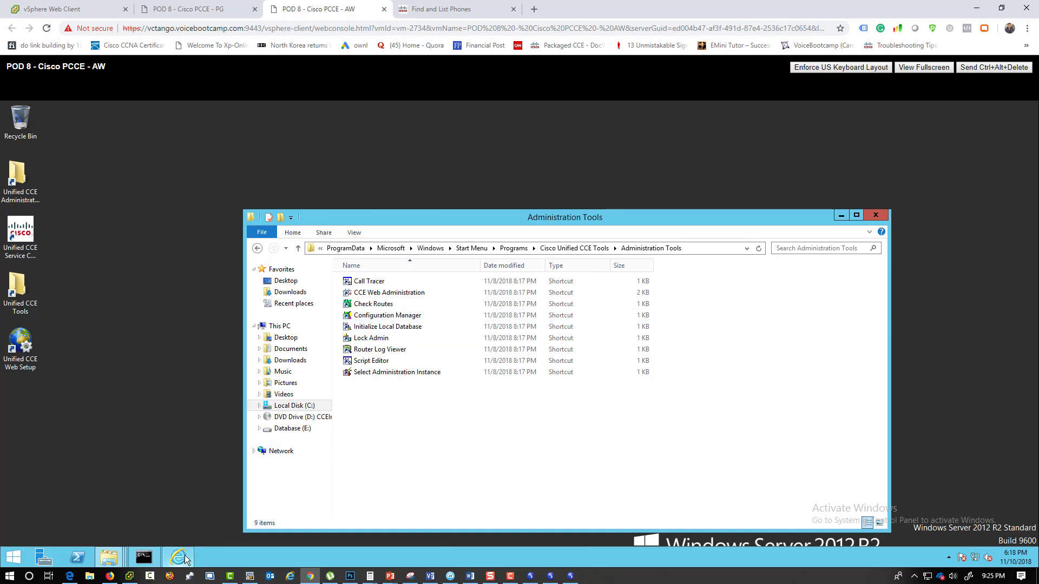
pyautogui.moveTo(187, 556)
pyautogui.click(531, 576)
# Check softphone 4101's missed calls, then return to Unified CCE Administration's Manage page list.
pyautogui.click(527, 265)
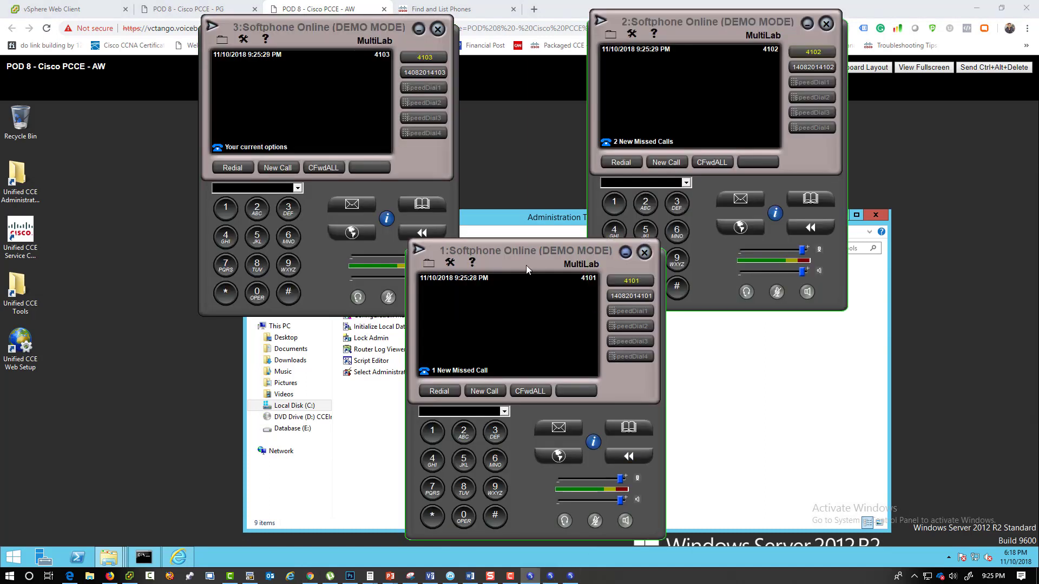
pyautogui.moveTo(506, 265); pyautogui.dragTo(507, 261)
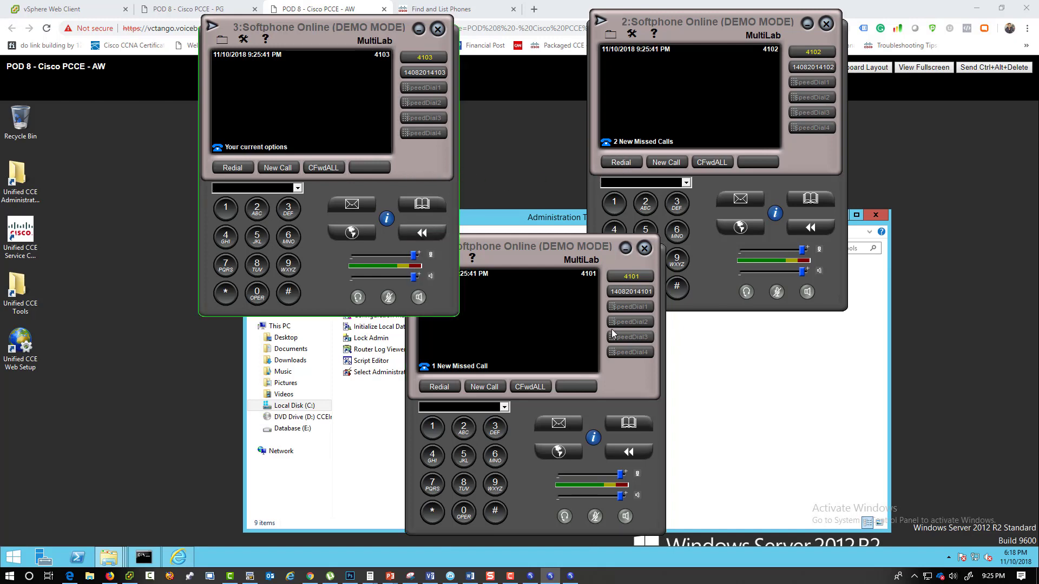
pyautogui.click(384, 451)
pyautogui.click(184, 554)
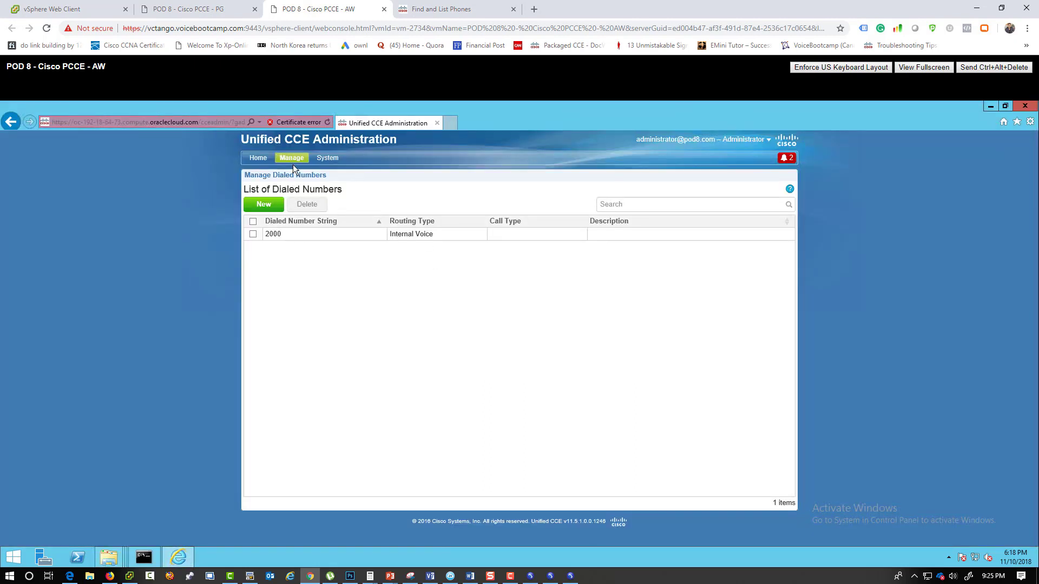
pyautogui.click(299, 162)
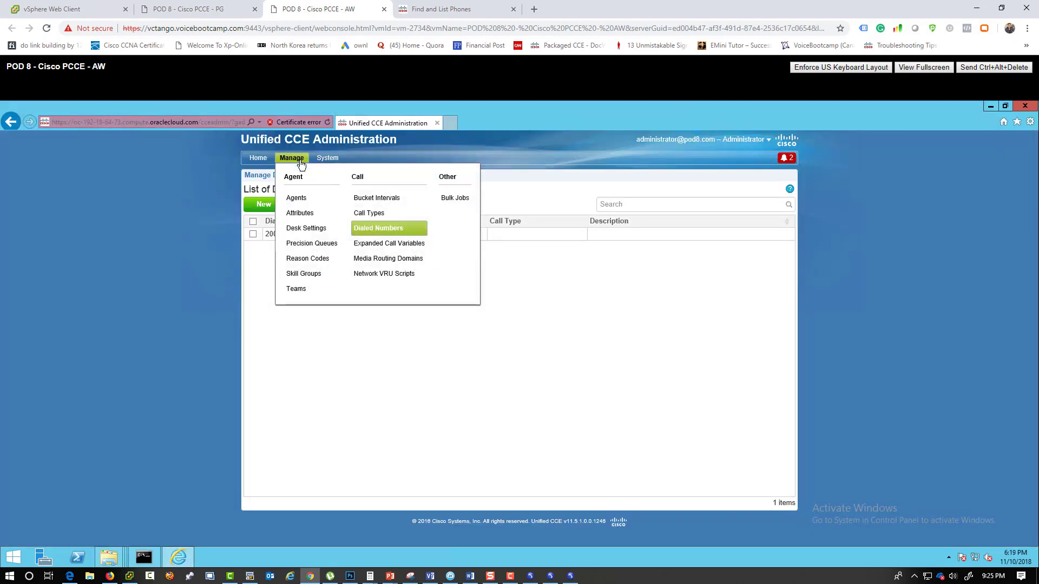
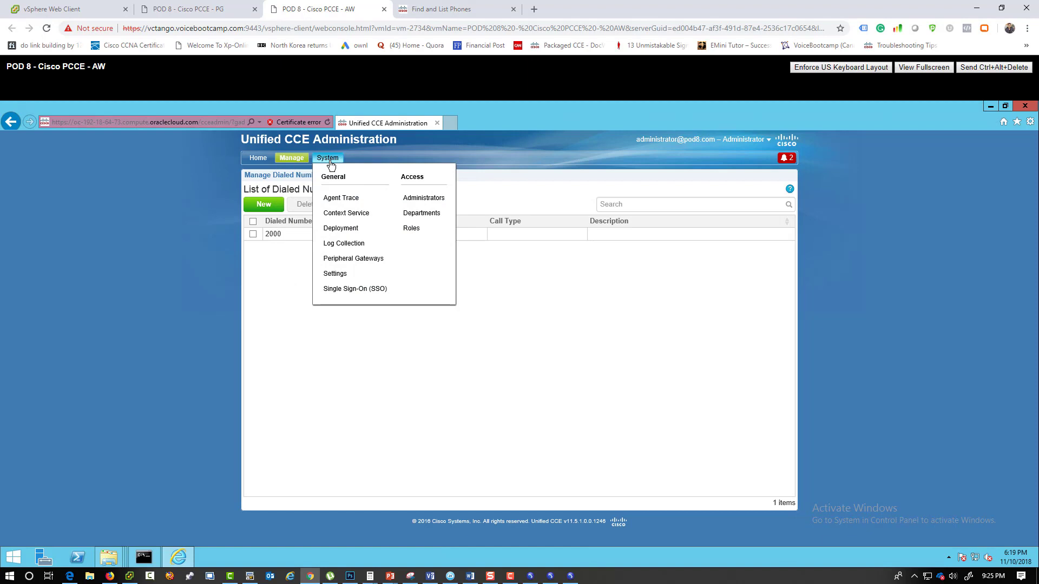
# Review the routing labels under System > Settings > Labels.
pyautogui.click(338, 274)
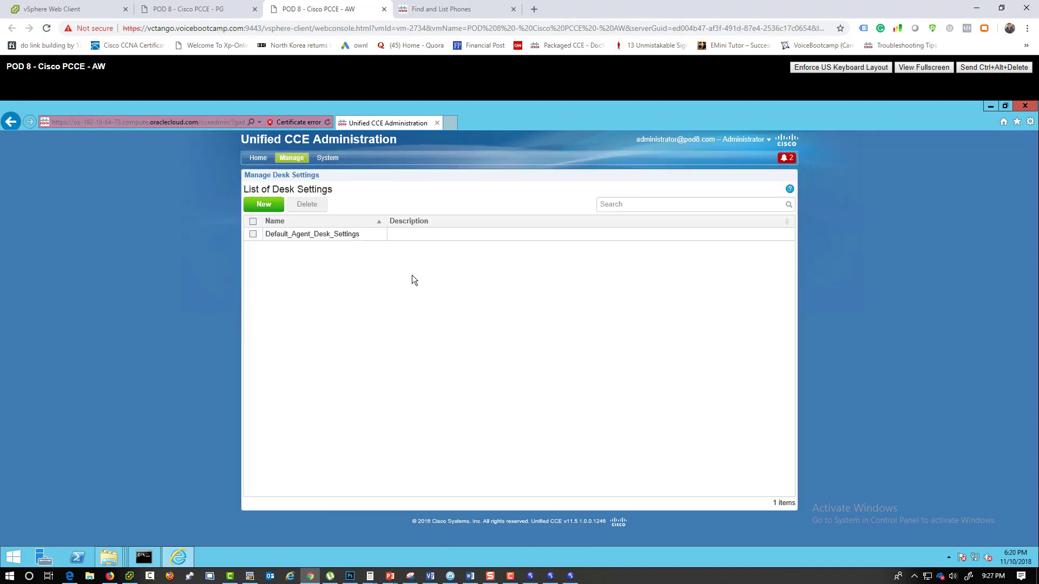
pyautogui.click(329, 160)
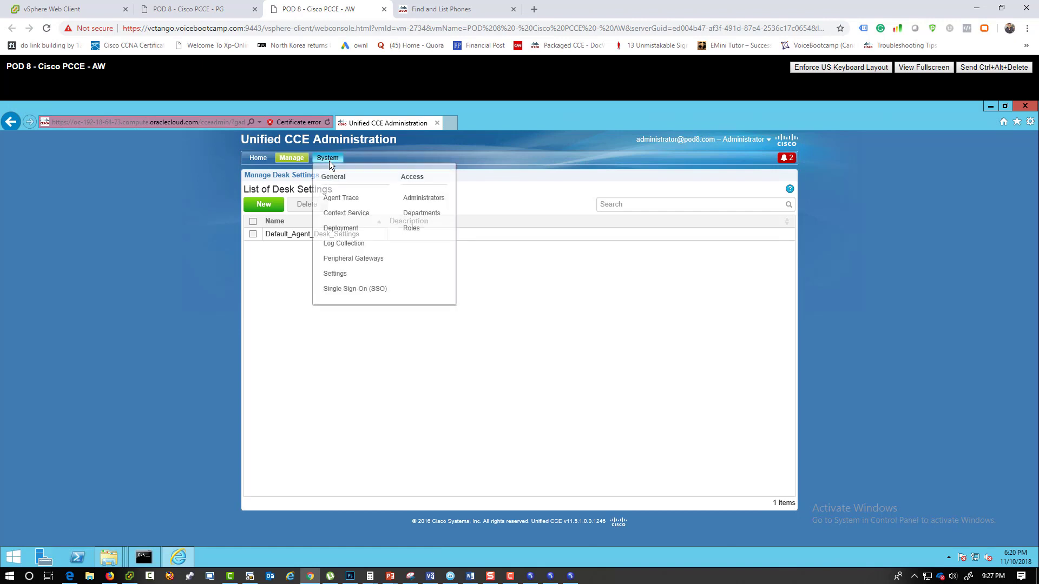
pyautogui.click(348, 282)
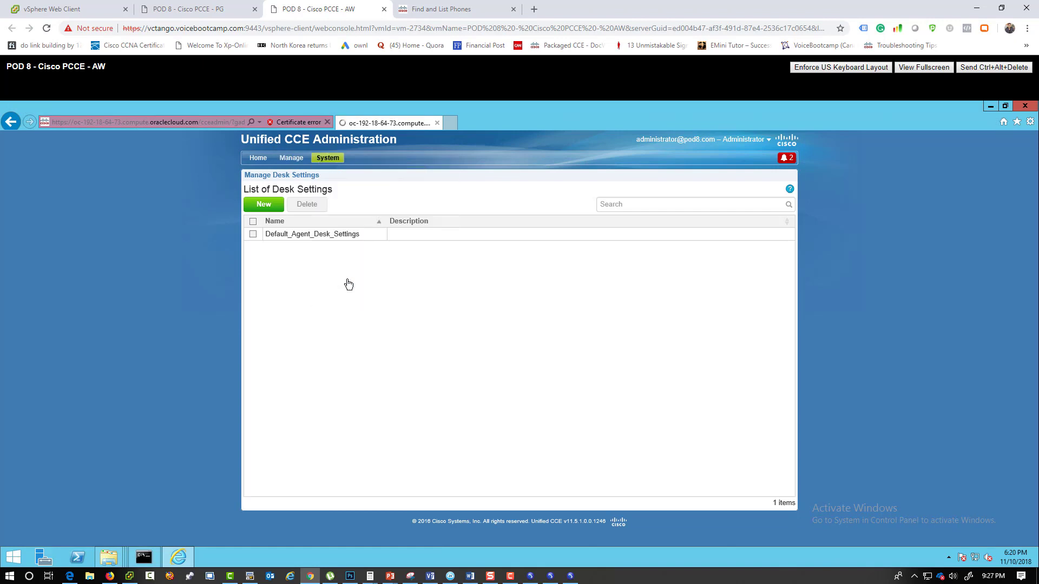
pyautogui.click(403, 198)
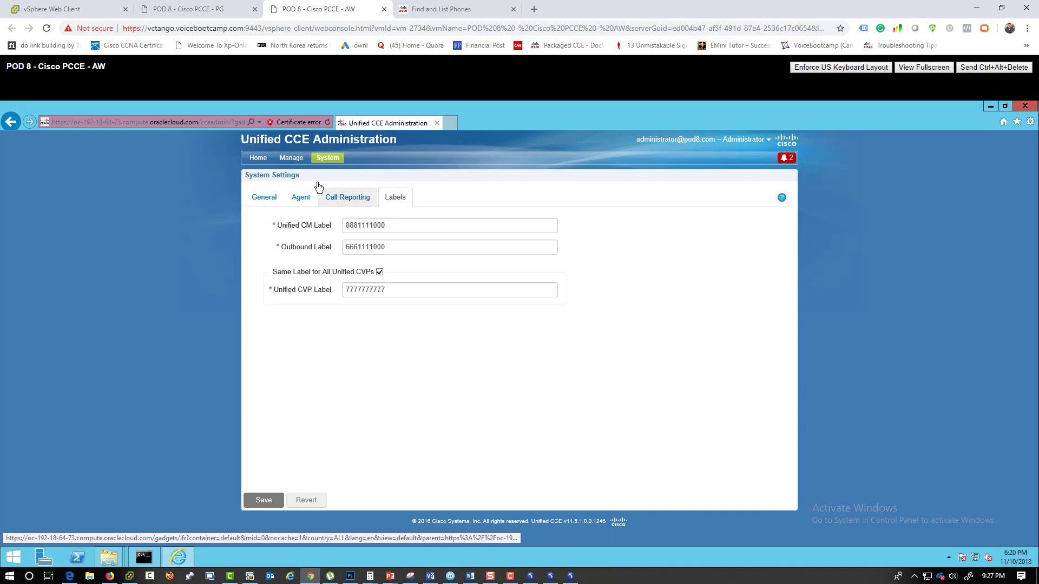
# Review the Dialed Numbers list and then the Call Types list.
pyautogui.click(292, 157)
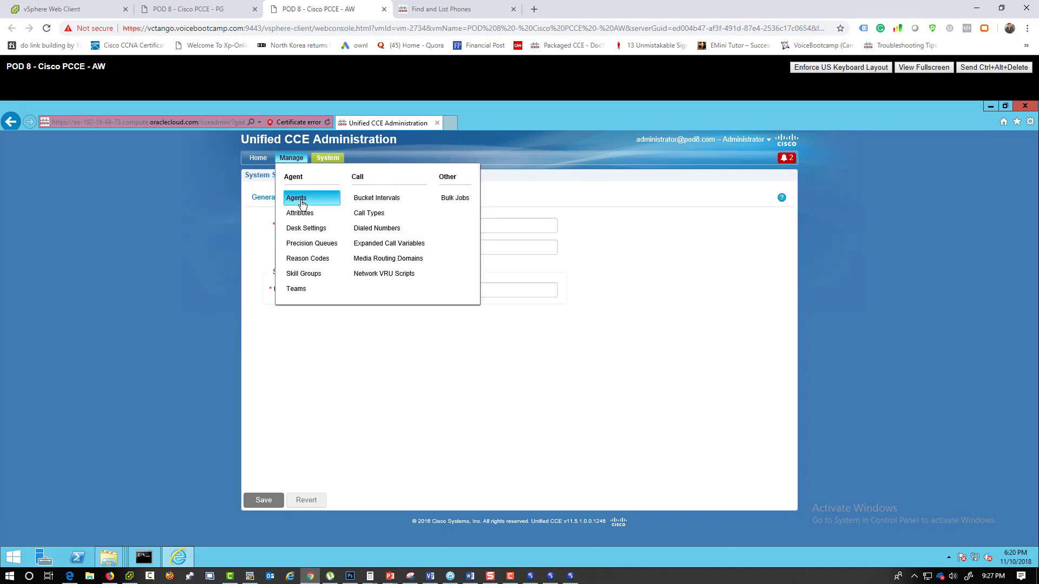
pyautogui.click(381, 230)
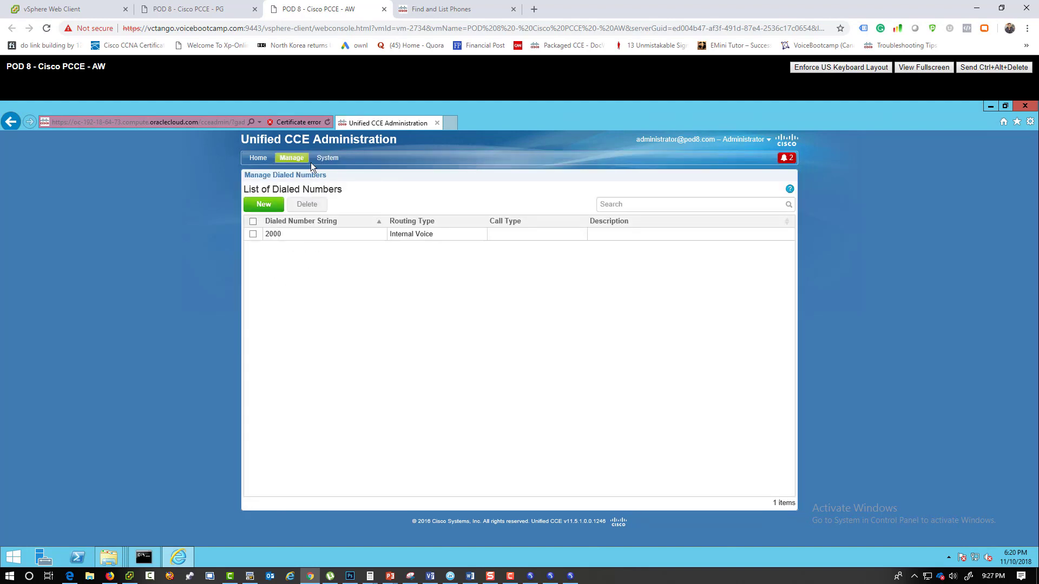
pyautogui.moveTo(298, 162)
pyautogui.click(369, 217)
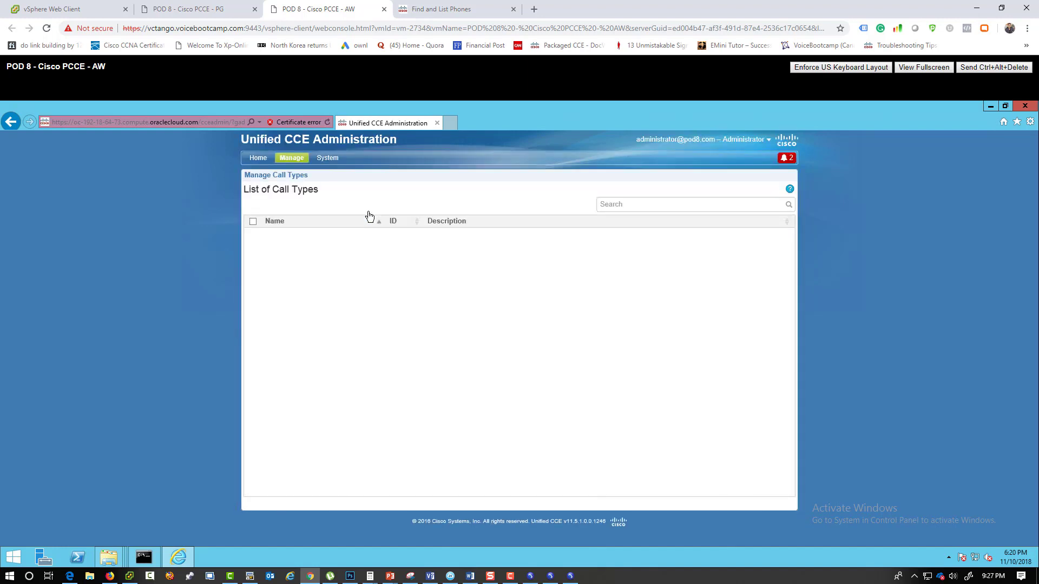
# Show the Peripheral Gateways page listing CUCM_PG, MR_PG and VRU_PG.
pyautogui.moveTo(291, 158)
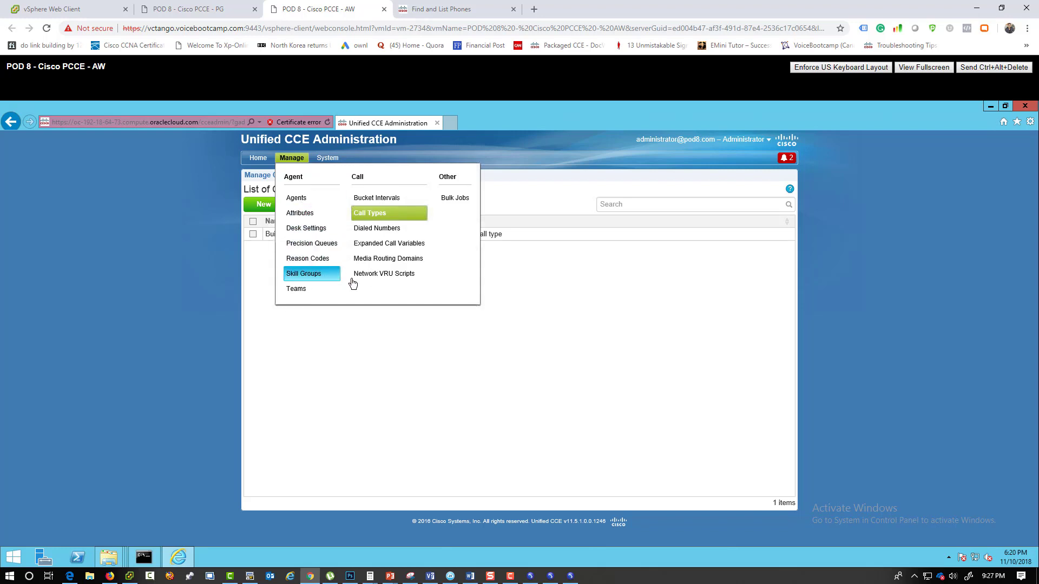
pyautogui.moveTo(327, 157)
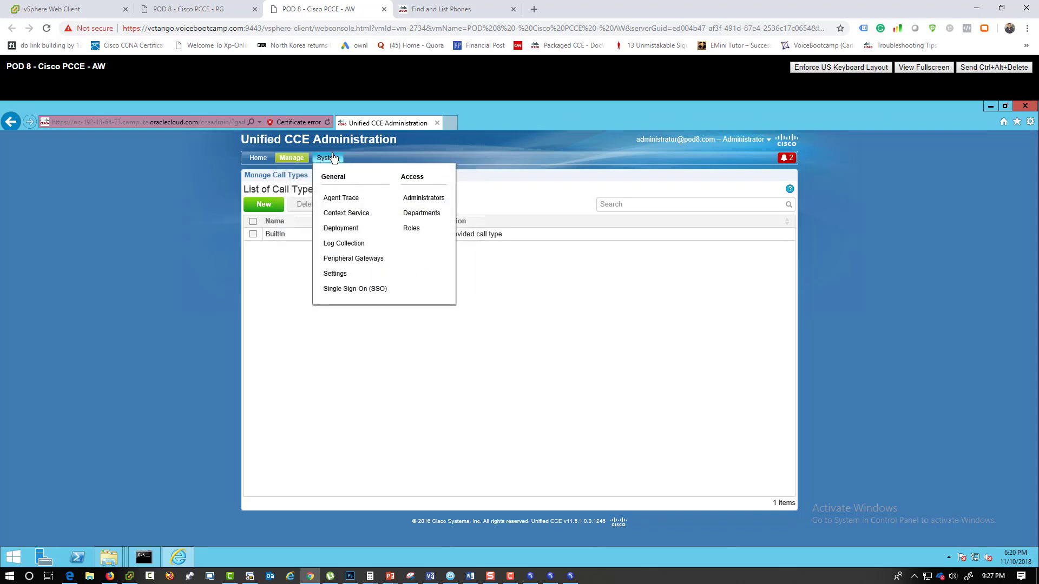
pyautogui.click(351, 258)
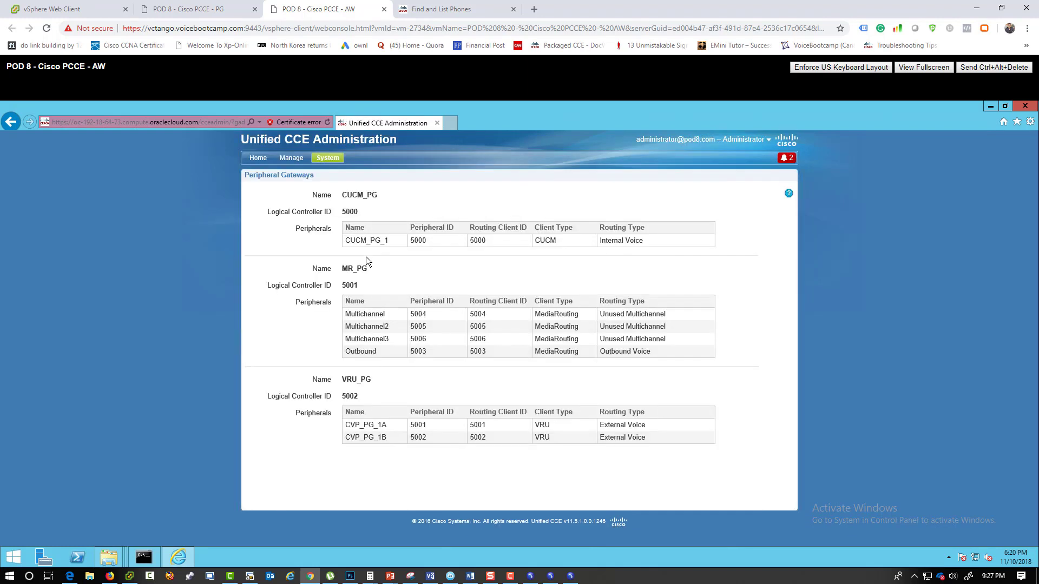
pyautogui.click(290, 157)
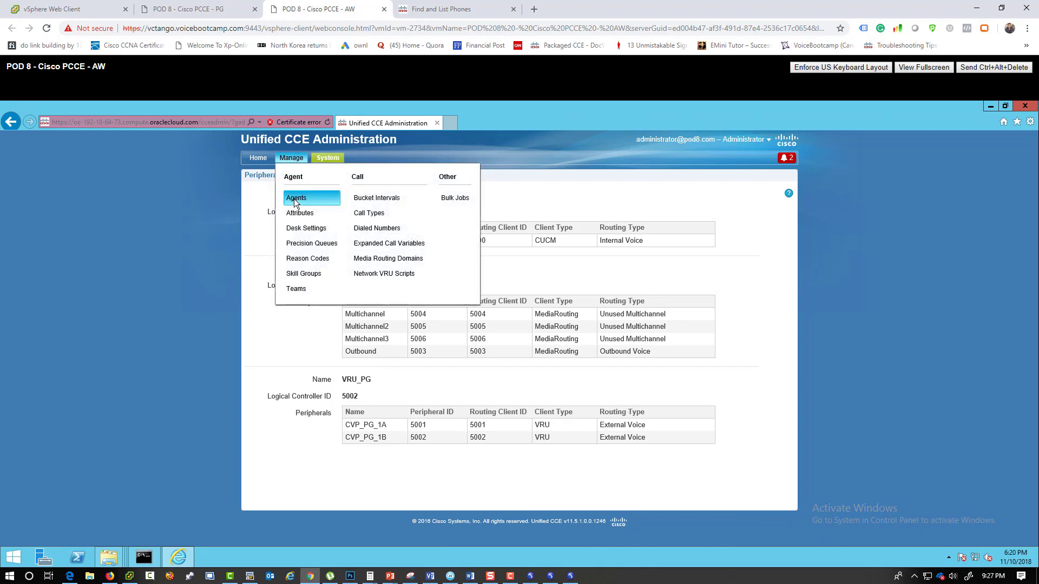
# Start a new agent with the agent's username, first and last name, and description 'Test Agent'.
pyautogui.click(297, 200)
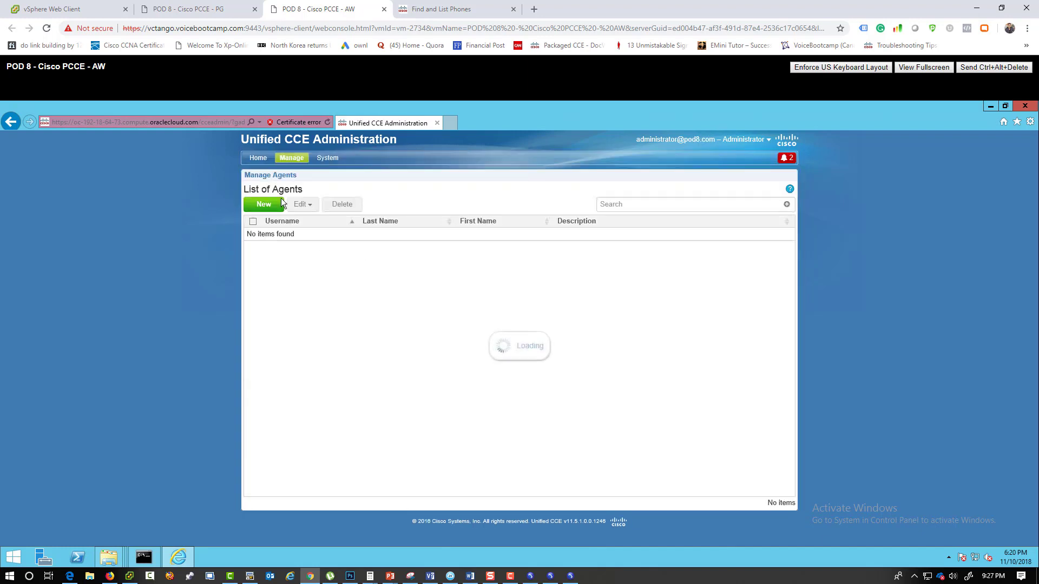
pyautogui.click(265, 206)
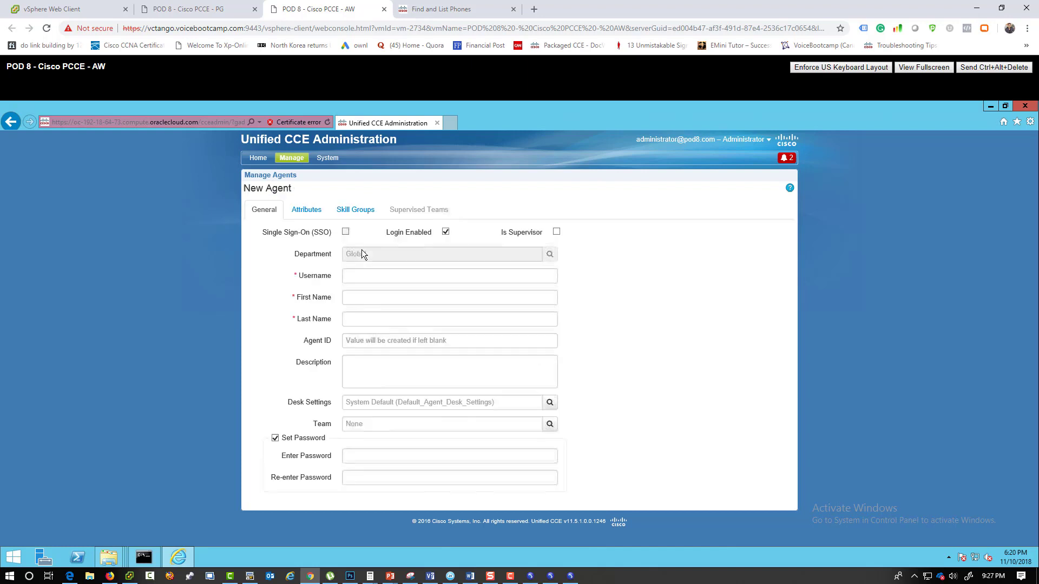
pyautogui.press('Tab')
pyautogui.press('Tab')
pyautogui.press('Tab')
pyautogui.press('Tab')
pyautogui.write('Test Agent')
pyautogui.press('Tab')
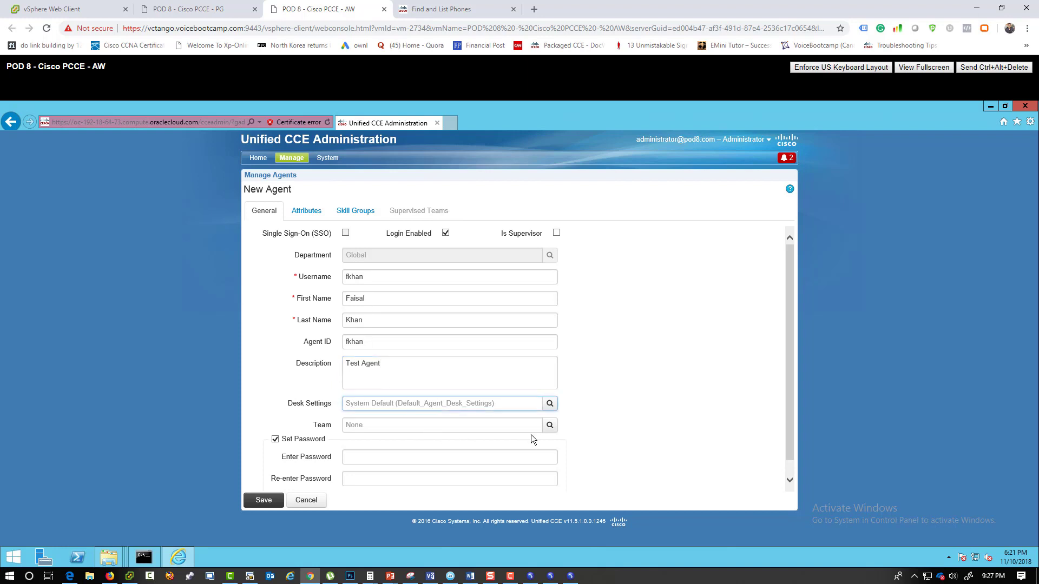
# Enable and enter the agent password with confirmation, then save the agent.
pyautogui.scroll(-1, 487, 427)
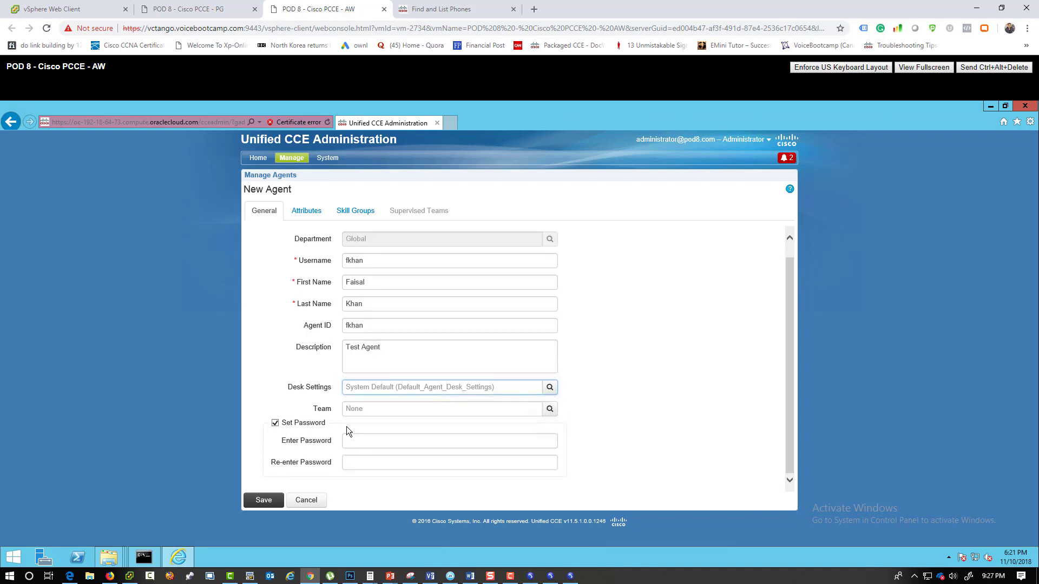
pyautogui.click(275, 422)
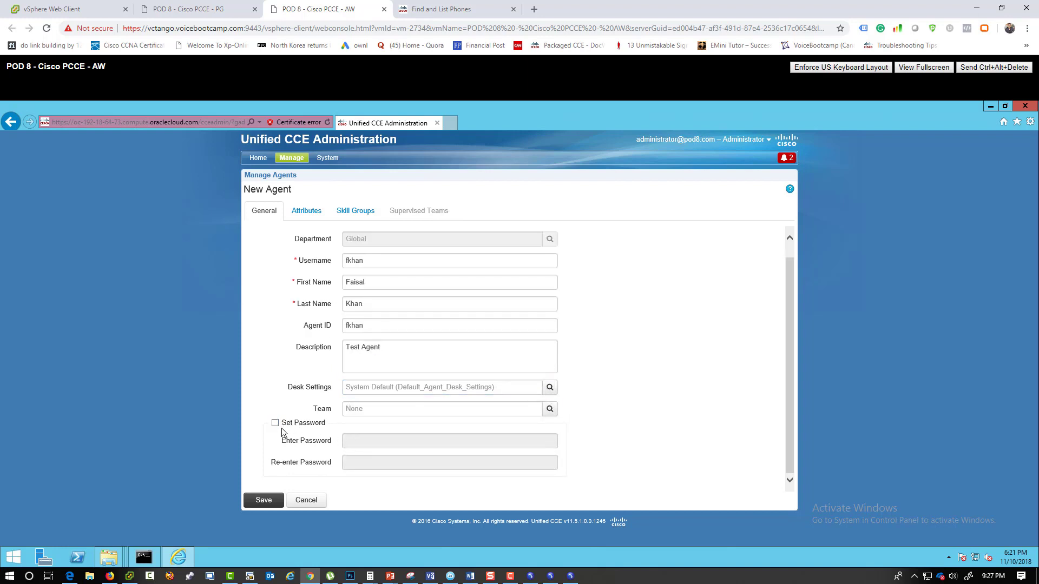
pyautogui.click(276, 423)
pyautogui.click(352, 439)
pyautogui.press('Tab')
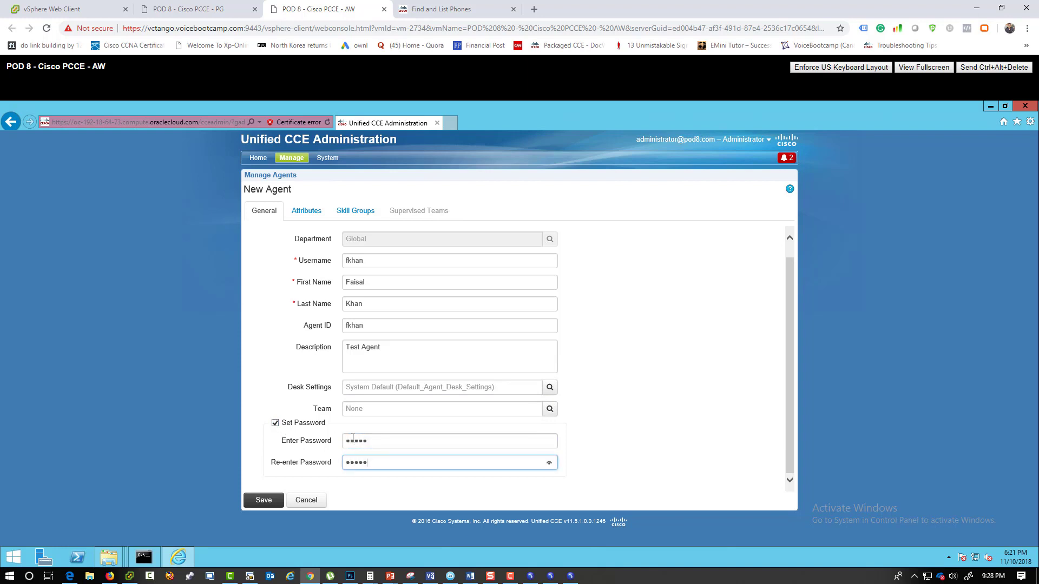
pyautogui.doubleClick(352, 439)
pyautogui.press('BackSpace')
pyautogui.write('•••••••••••••')
pyautogui.press('Tab')
pyautogui.write('•••••••••••••')
pyautogui.click(264, 500)
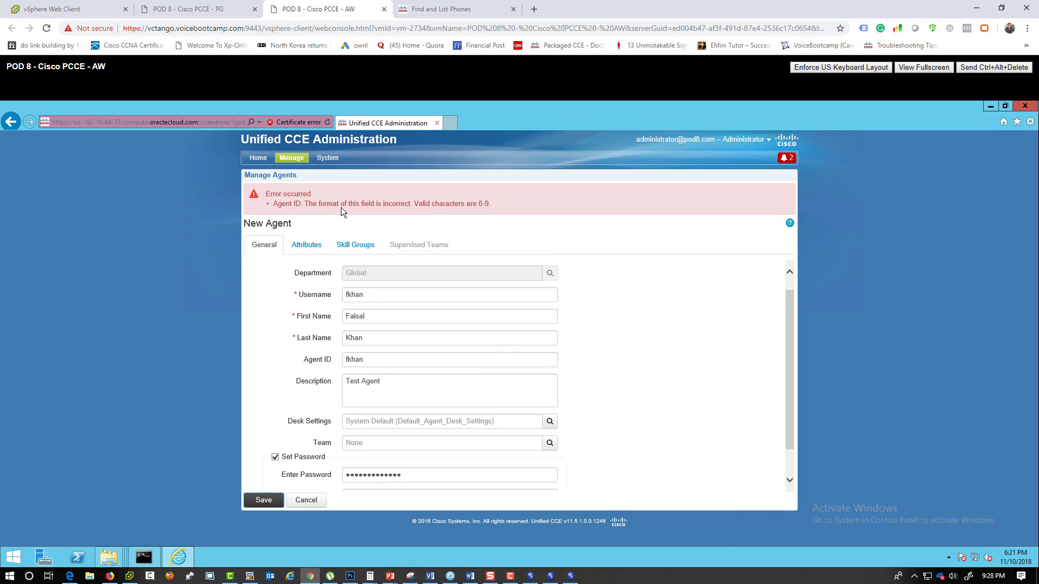
# Replace the invalid Agent ID with 72119, then change it to 1111 and save.
pyautogui.moveTo(384, 360); pyautogui.dragTo(328, 363)
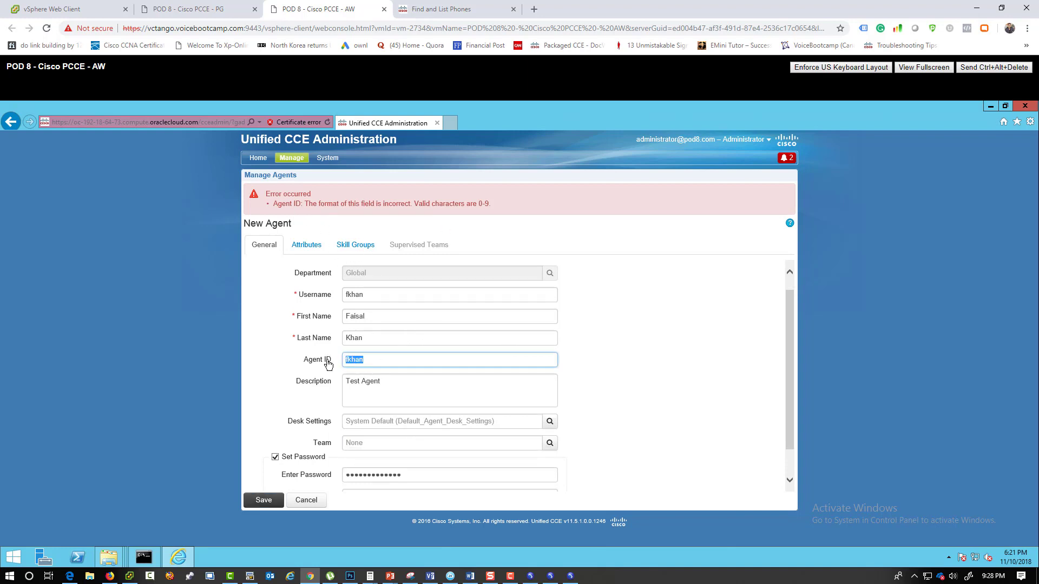
pyautogui.write('72119')
pyautogui.click(262, 501)
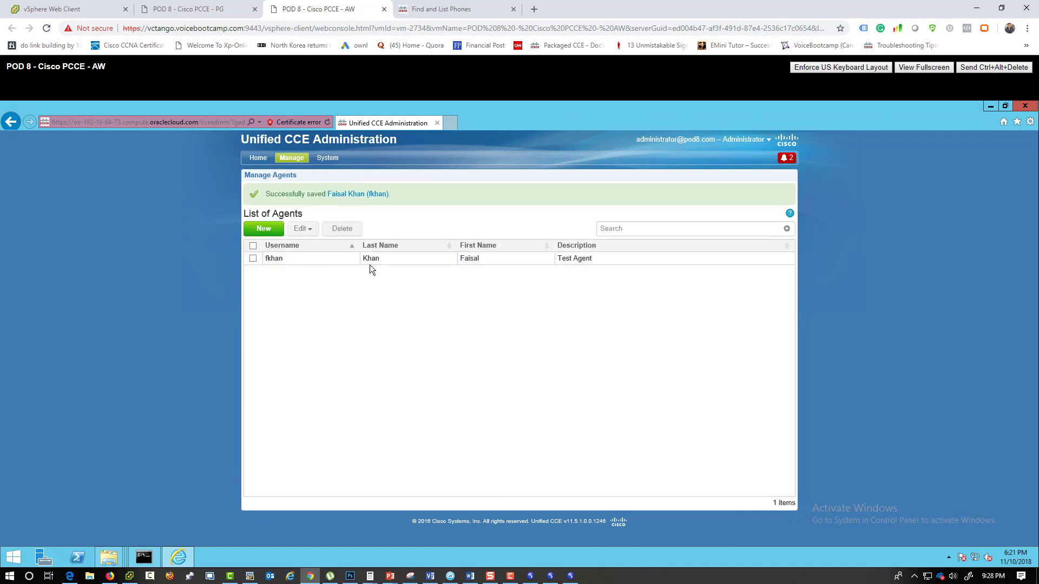
pyautogui.click(318, 262)
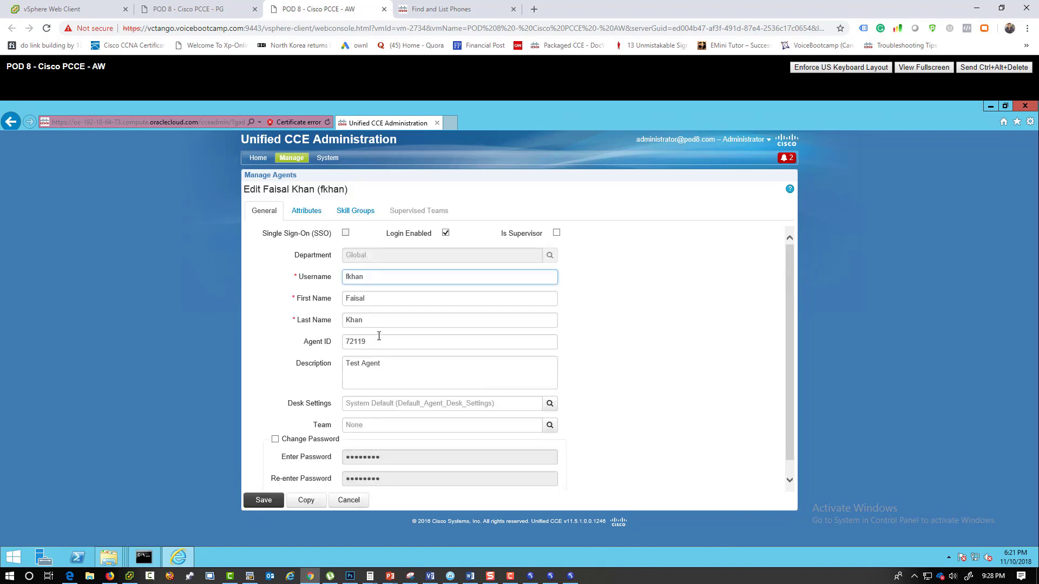
pyautogui.moveTo(372, 343); pyautogui.dragTo(340, 343)
pyautogui.write('1111')
pyautogui.click(263, 500)
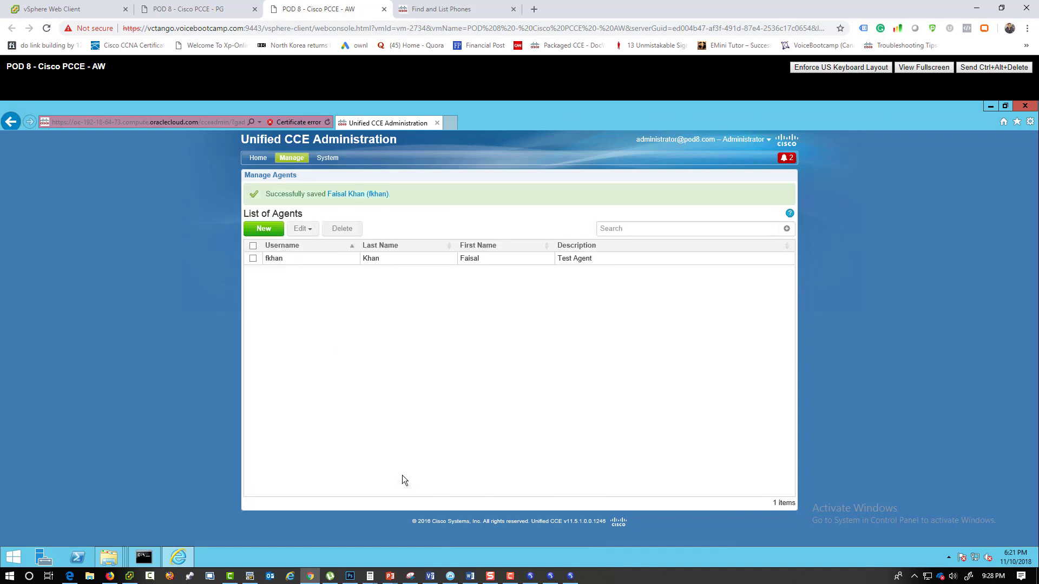
pyautogui.click(336, 264)
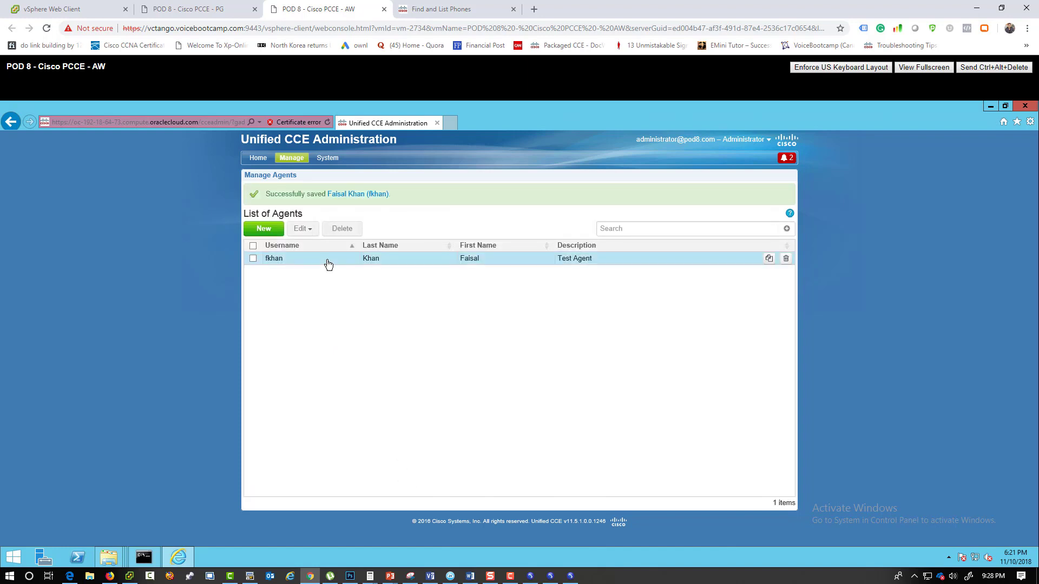
# Start a new skill group named PreSales.
pyautogui.moveTo(295, 158)
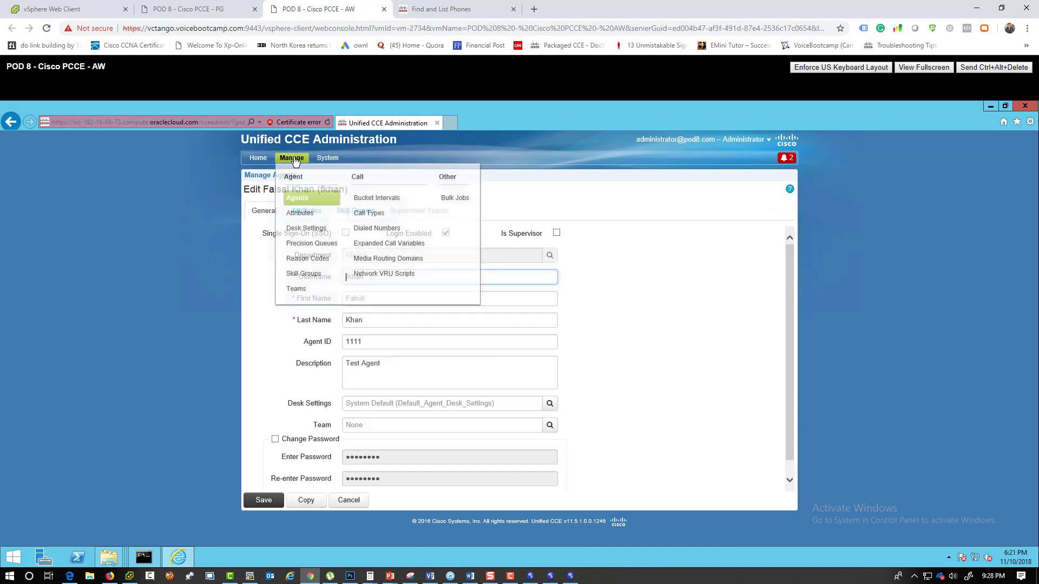
pyautogui.click(304, 273)
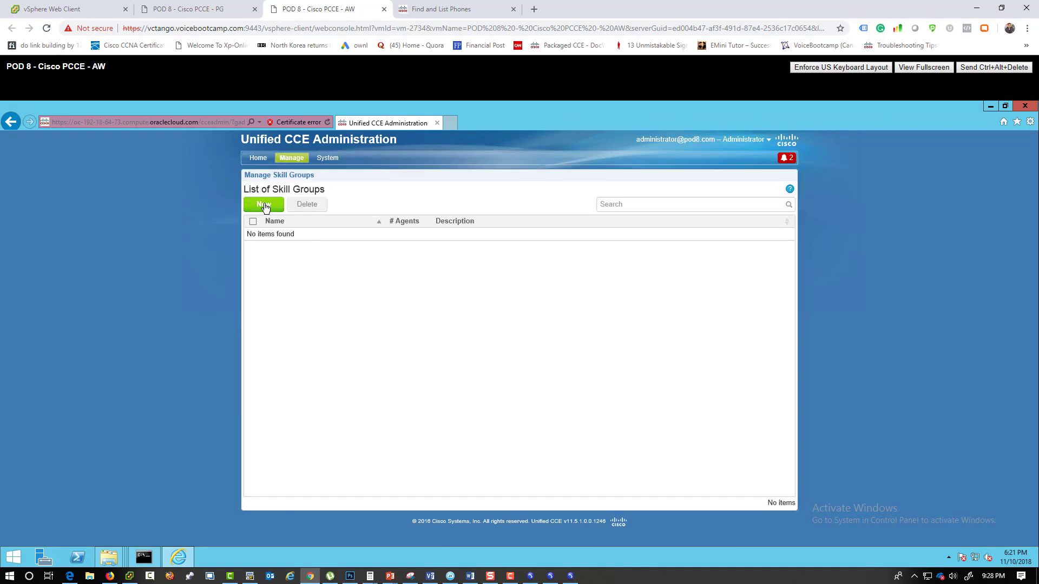
pyautogui.click(264, 206)
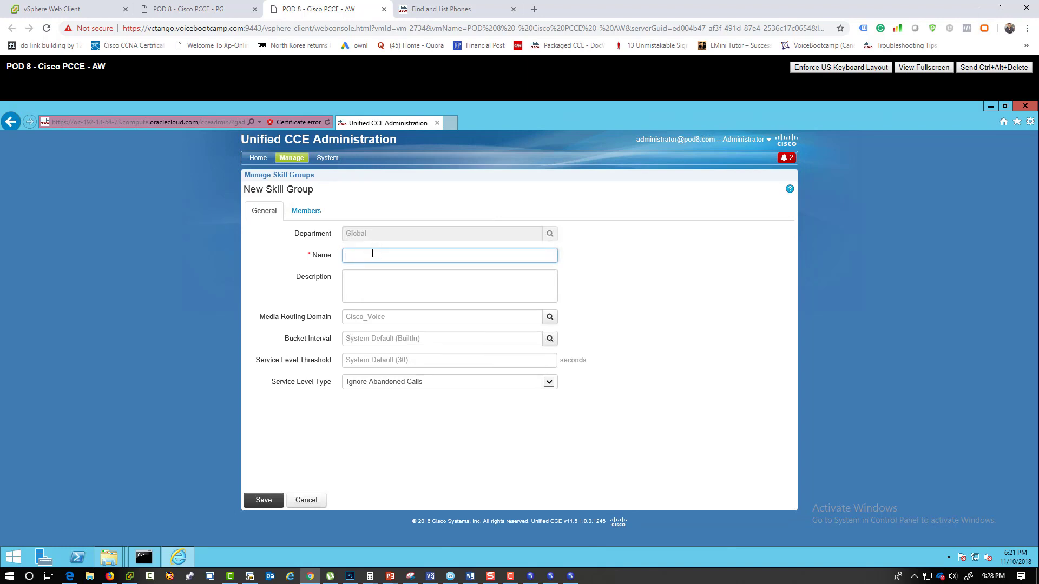
pyautogui.write('PreSales')
pyautogui.click(404, 341)
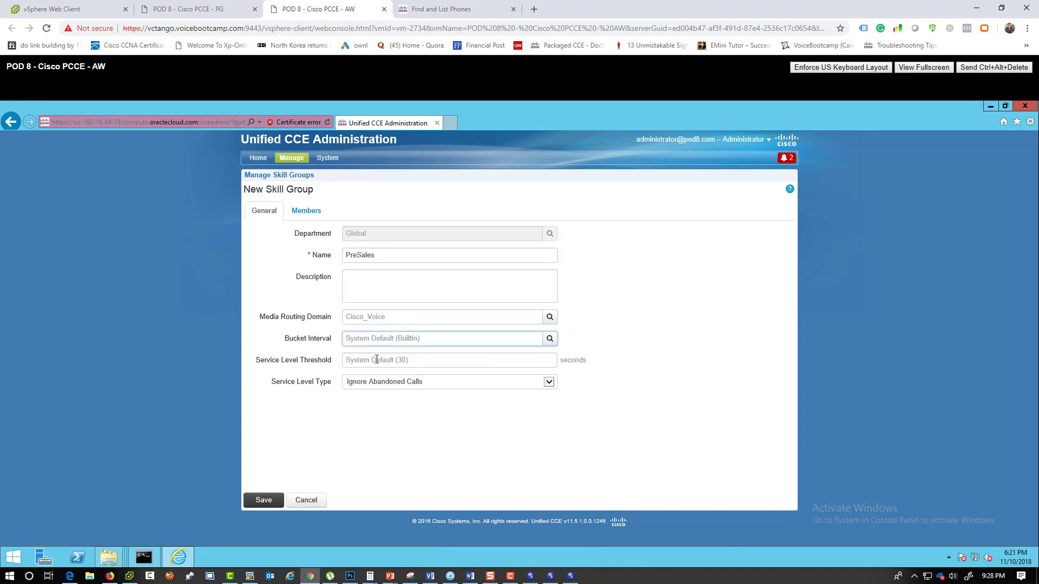
# Add the test agent as the only member and save the skill group.
pyautogui.click(304, 212)
pyautogui.click(464, 236)
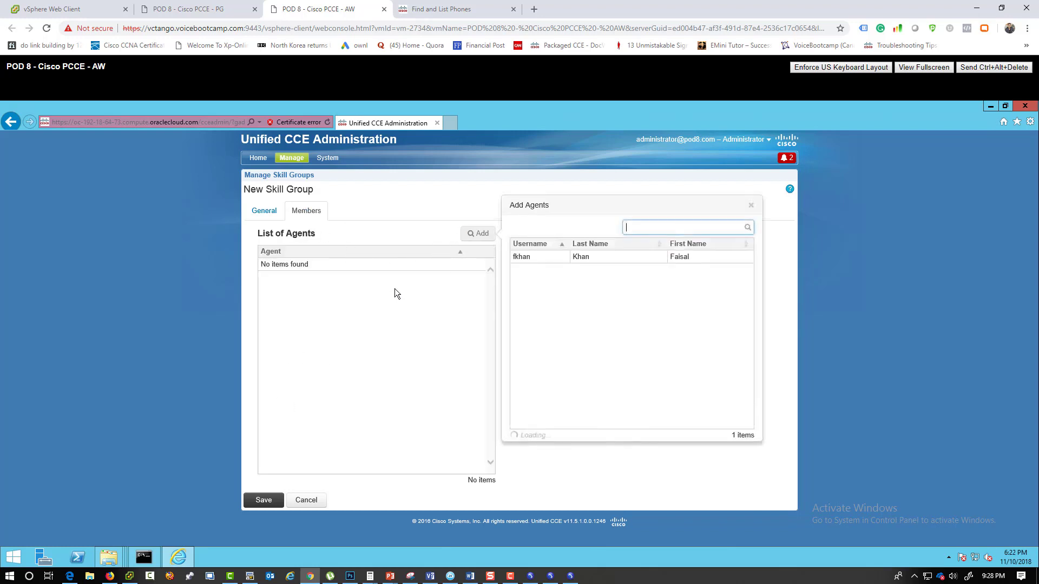
pyautogui.click(546, 258)
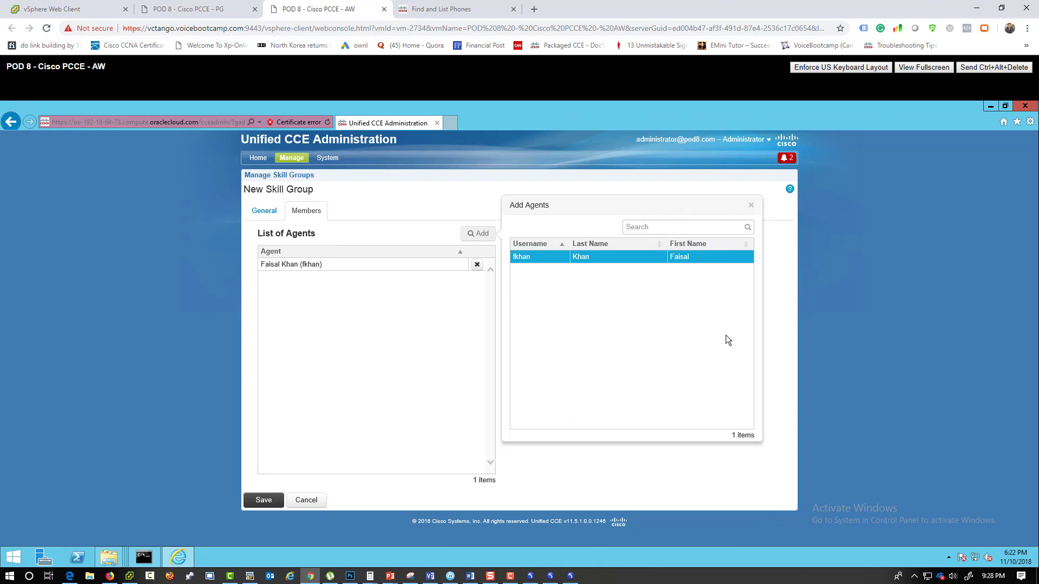
pyautogui.click(750, 206)
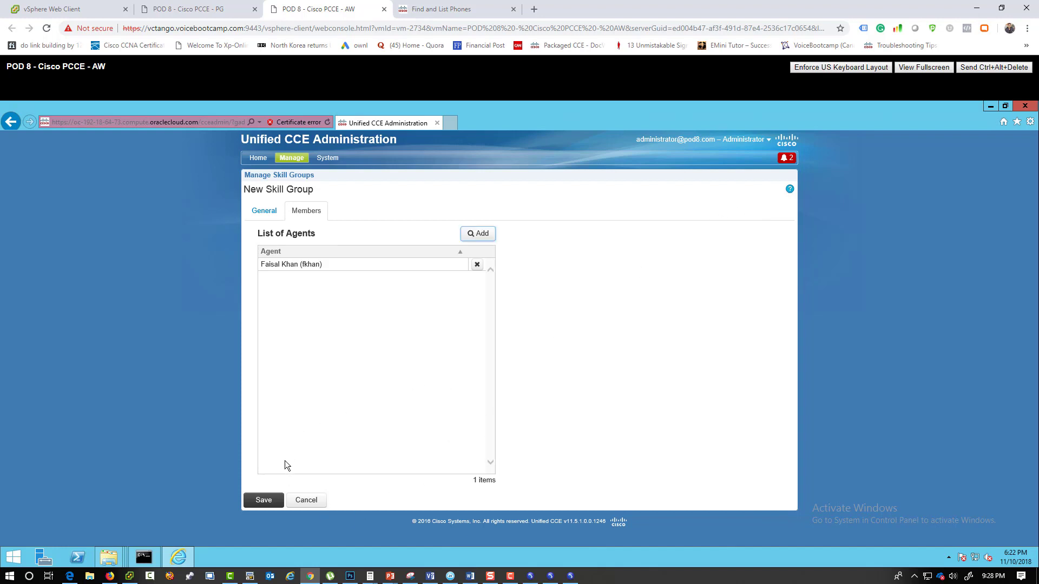
pyautogui.click(269, 497)
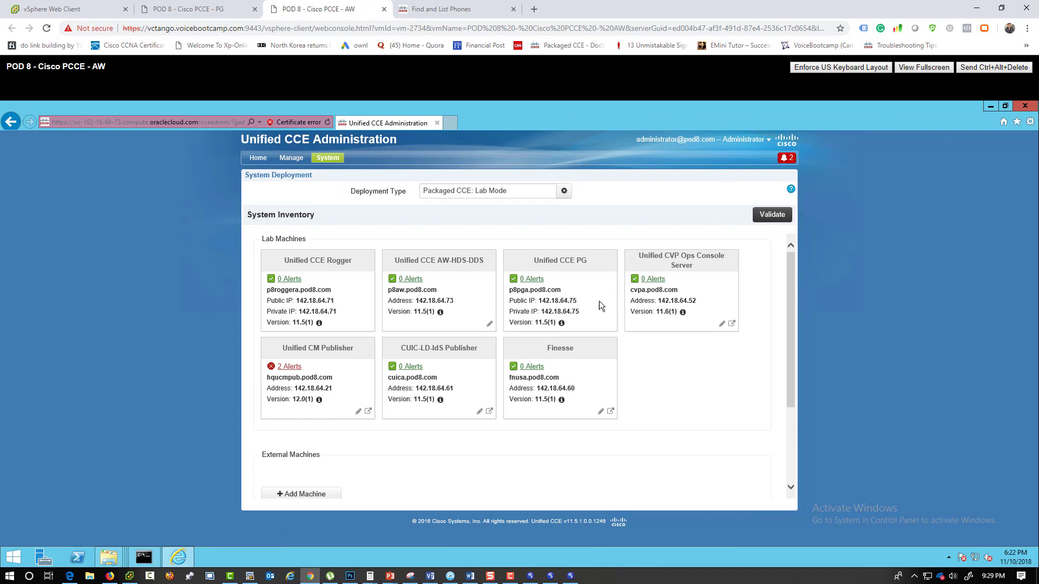
# Launch the Finesse server, strip /cfadmin from the address, and proceed past the certificate warning.
pyautogui.moveTo(550, 347); pyautogui.dragTo(610, 388)
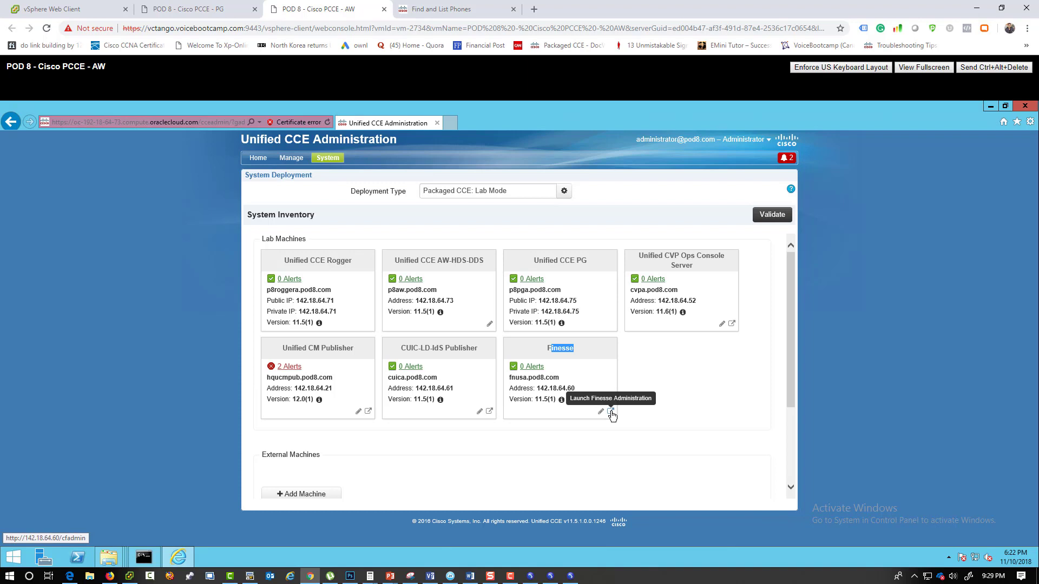
pyautogui.click(611, 412)
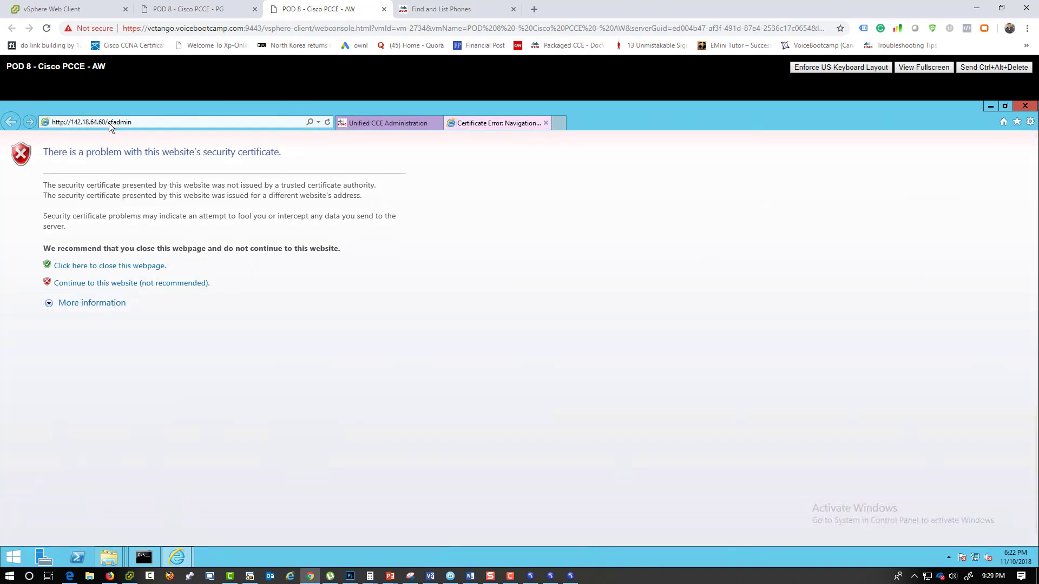
pyautogui.click(111, 123)
pyautogui.moveTo(108, 123); pyautogui.dragTo(140, 123)
pyautogui.press('BackSpace')
pyautogui.press('Return')
pyautogui.click(163, 283)
pyautogui.click(140, 273)
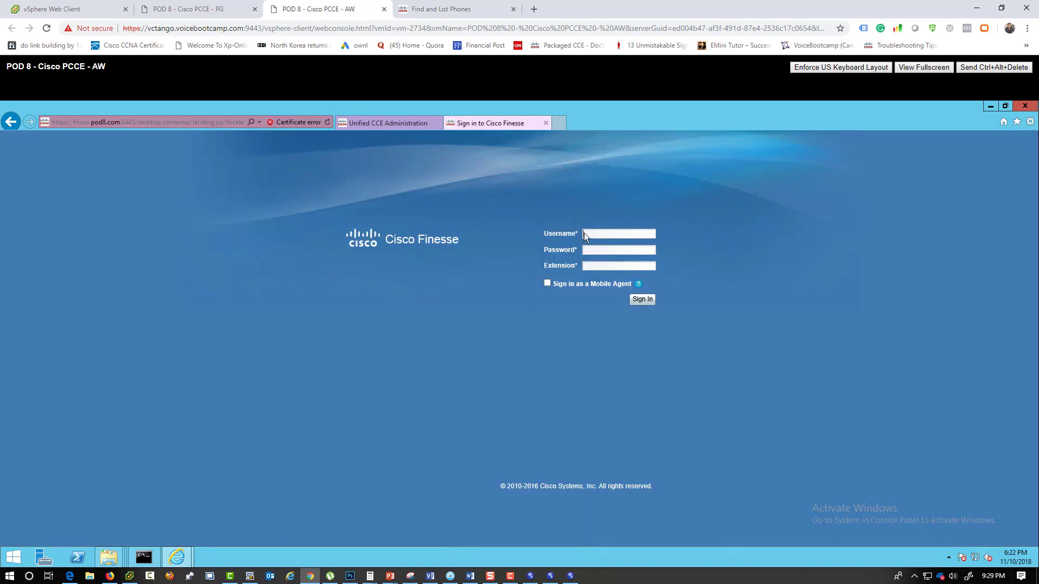
# Check the softphone extension and submit the Finesse sign-in with username, password and extension.
pyautogui.click(551, 576)
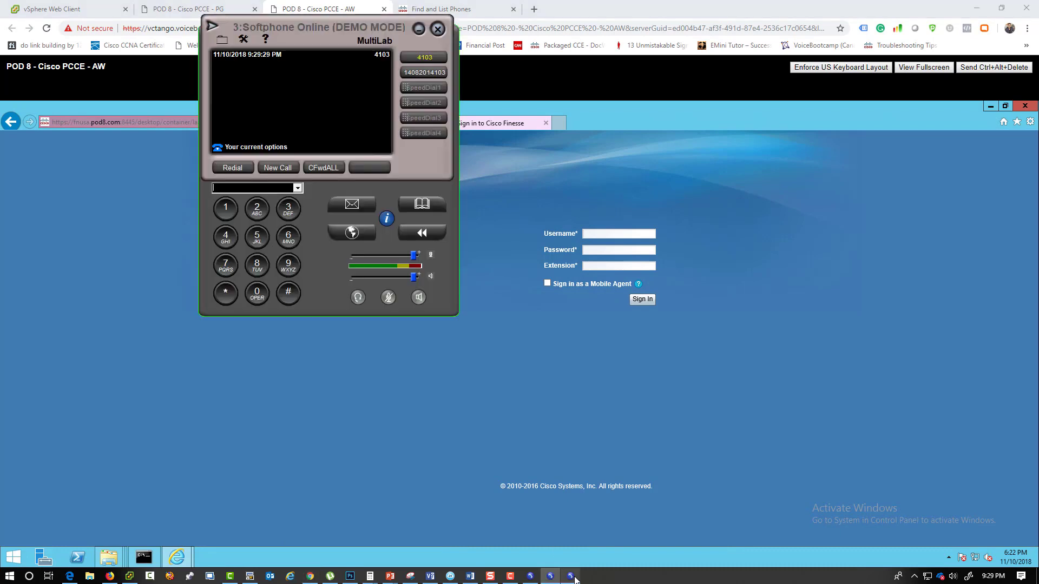
pyautogui.click(572, 578)
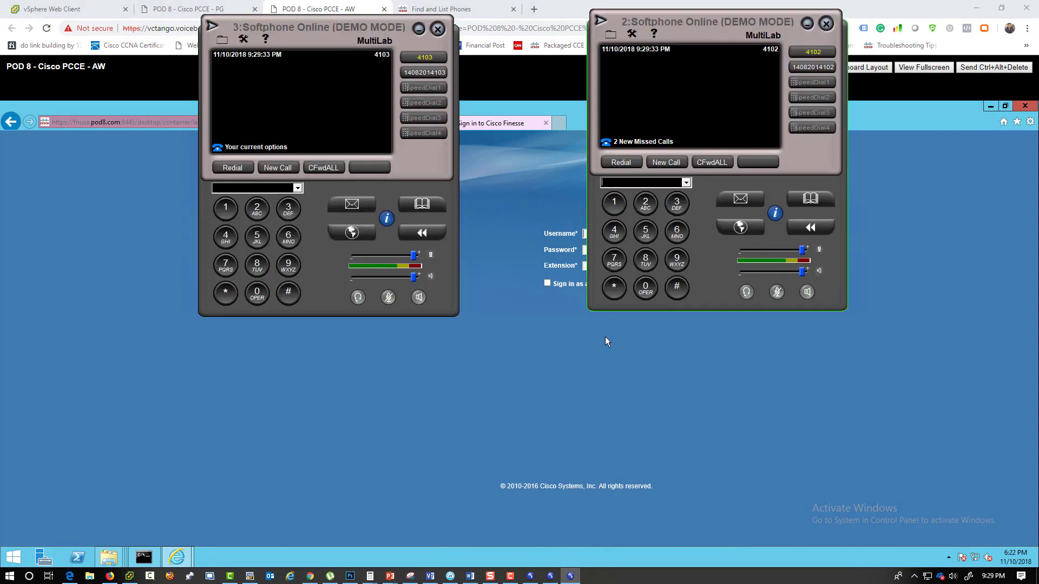
pyautogui.click(585, 277)
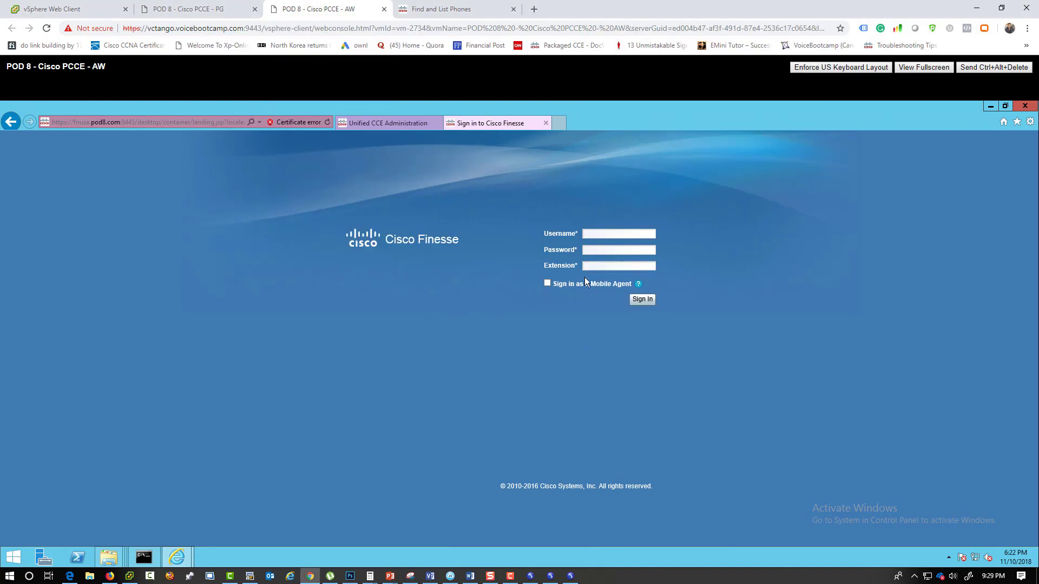
pyautogui.click(591, 232)
pyautogui.write('72119••••••••••••')
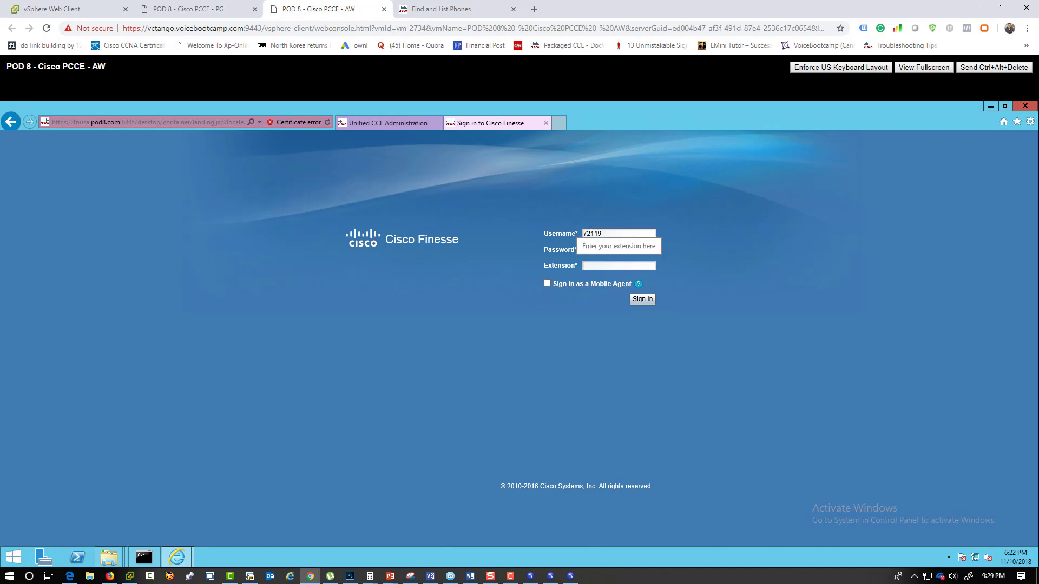
pyautogui.click(572, 576)
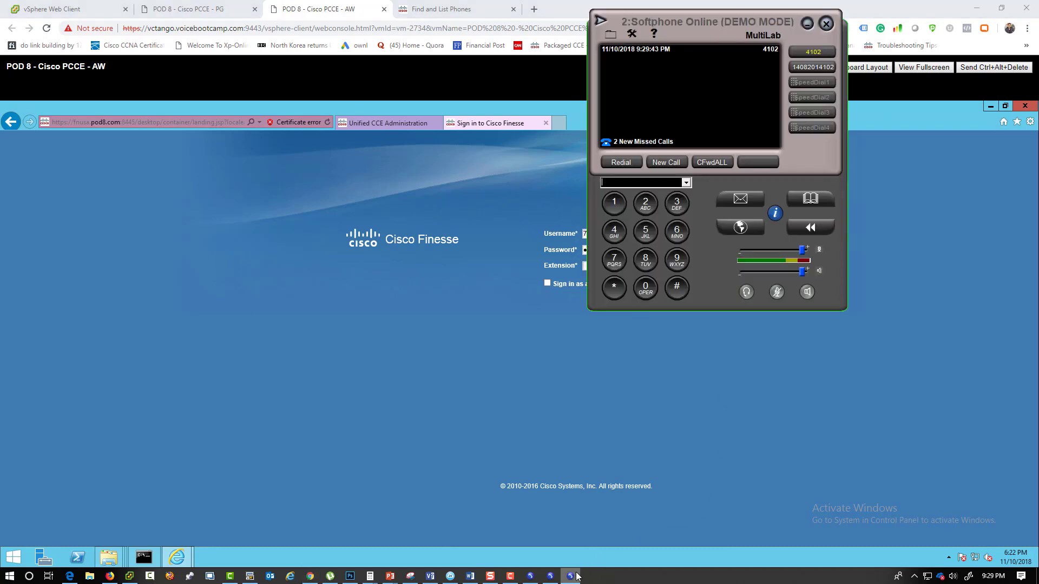
pyautogui.click(595, 267)
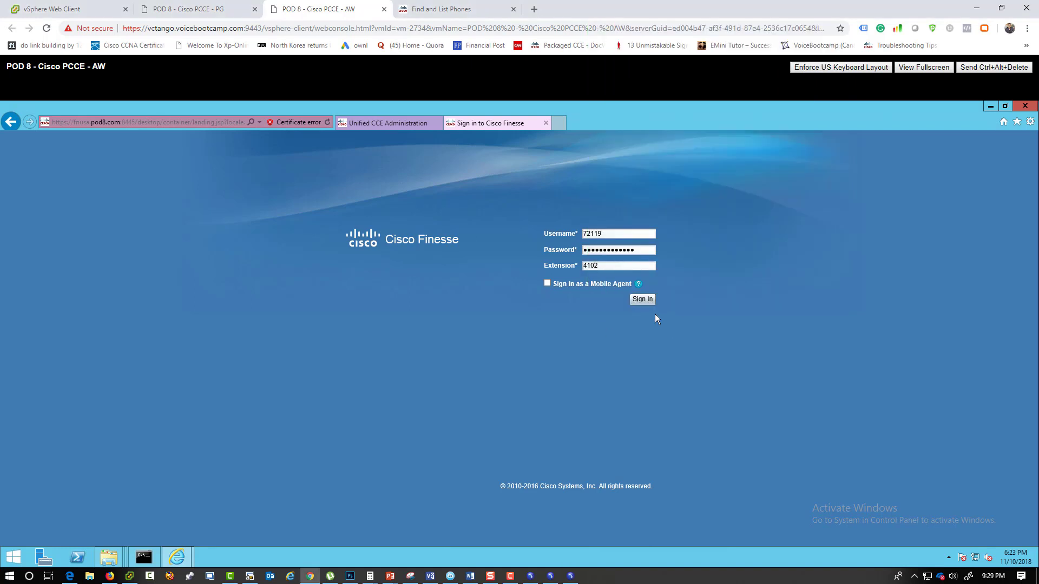
pyautogui.click(642, 300)
# Dismiss the save-password prompt and return to the CCE Administration tab.
pyautogui.click(682, 535)
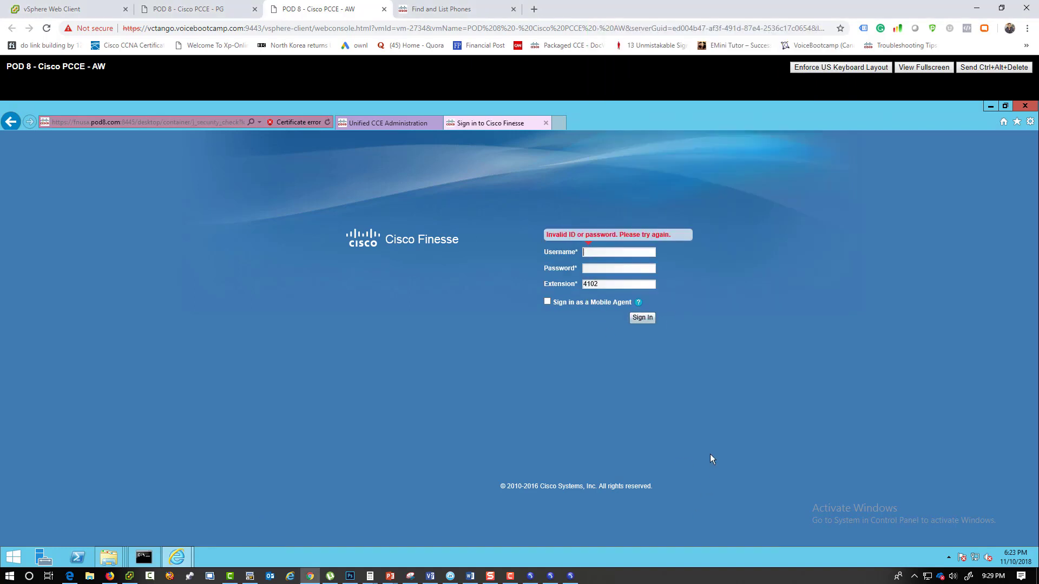
pyautogui.click(598, 253)
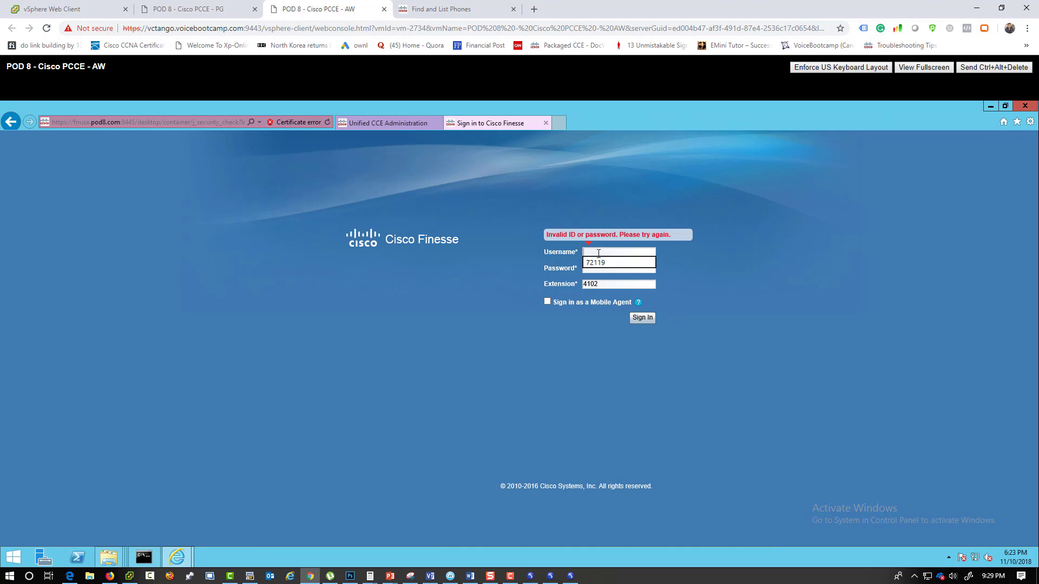
pyautogui.click(383, 125)
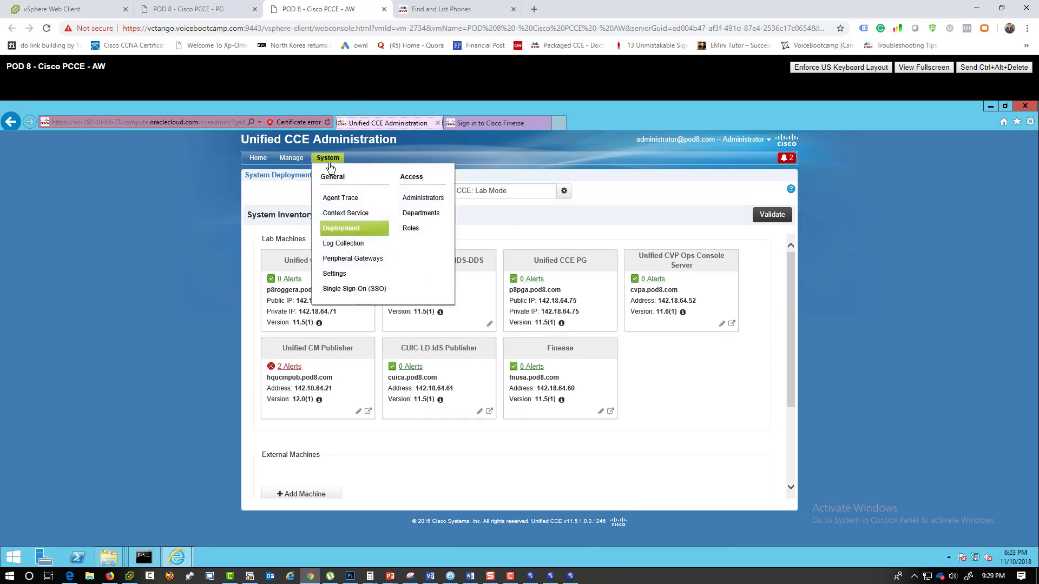
# Open the test agent under Manage > Agents and review its username and Agent ID 1111.
pyautogui.moveTo(298, 164)
pyautogui.click(296, 197)
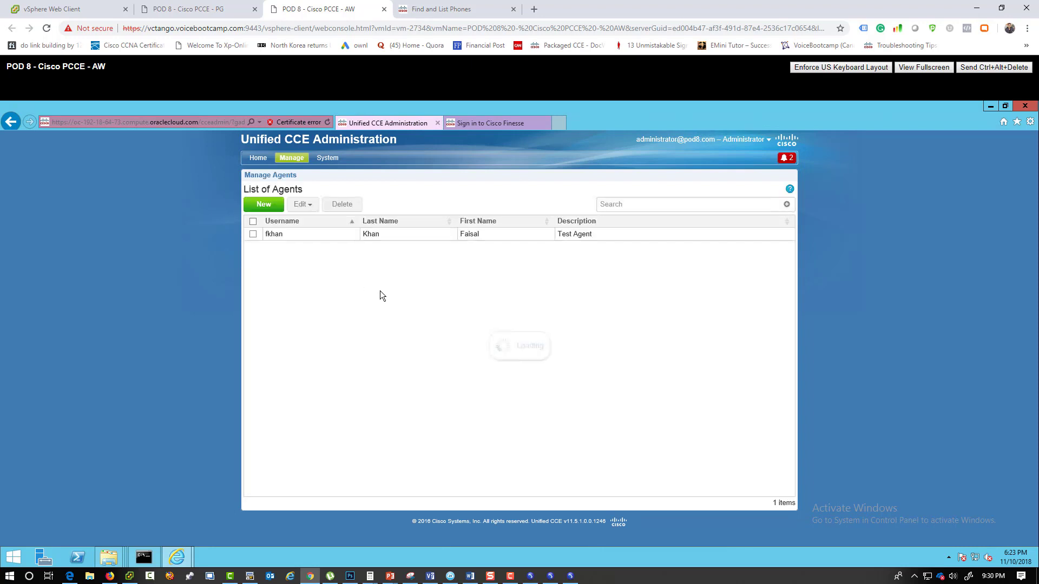
pyautogui.click(274, 236)
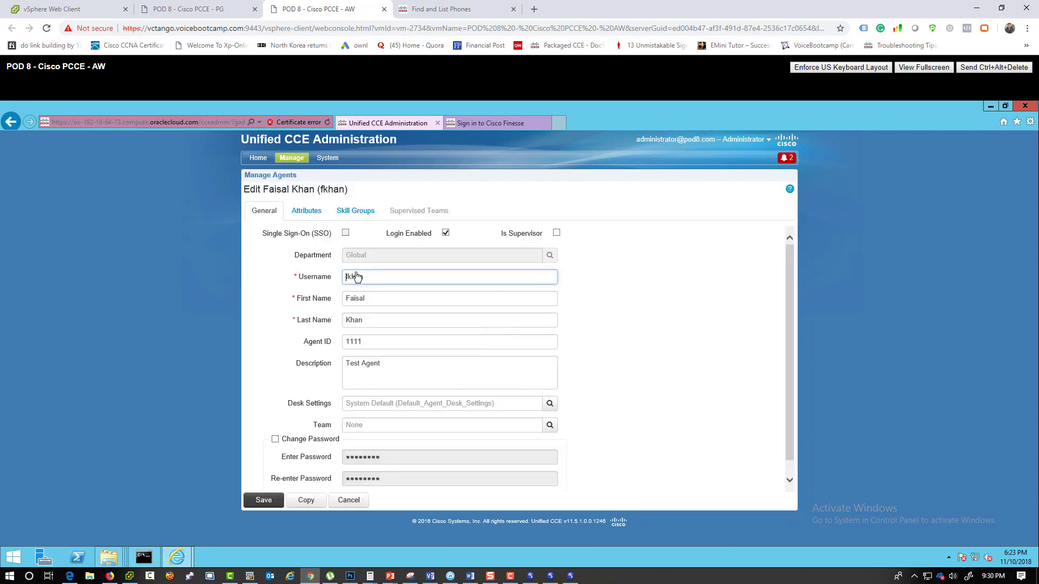
pyautogui.moveTo(362, 277); pyautogui.dragTo(319, 281)
pyautogui.doubleClick(350, 343)
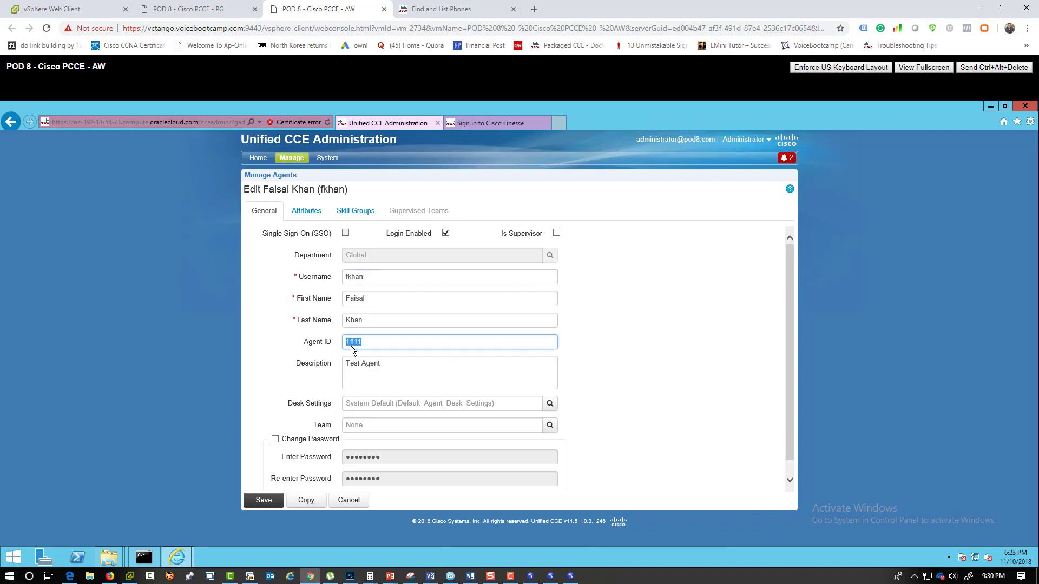
pyautogui.click(371, 343)
pyautogui.moveTo(301, 347); pyautogui.dragTo(331, 346)
pyautogui.click(372, 344)
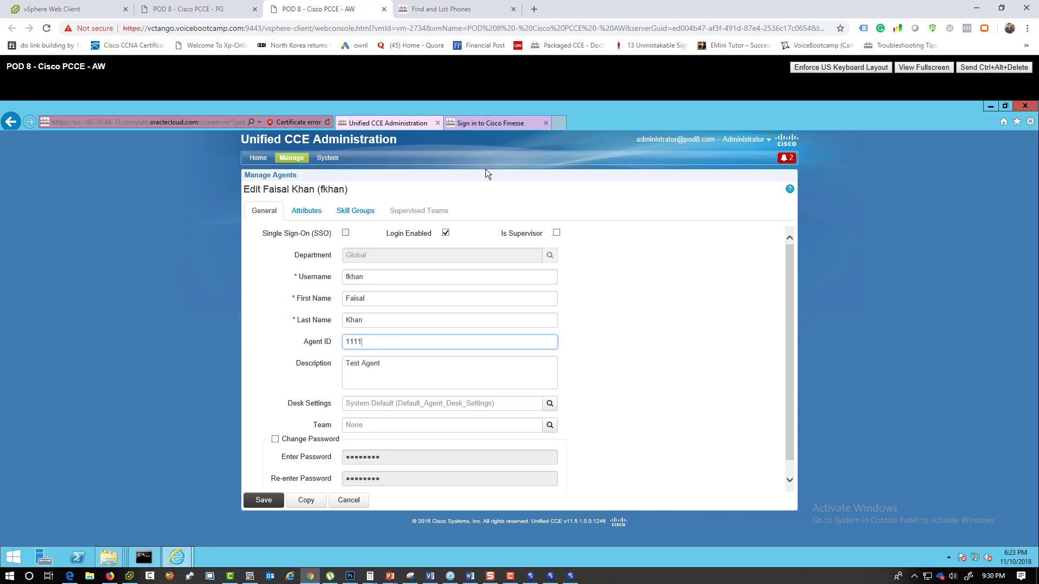
# Back on the Finesse sign-in tab, enter the agent's username.
pyautogui.click(472, 122)
pyautogui.write('han')
pyautogui.press('Tab')
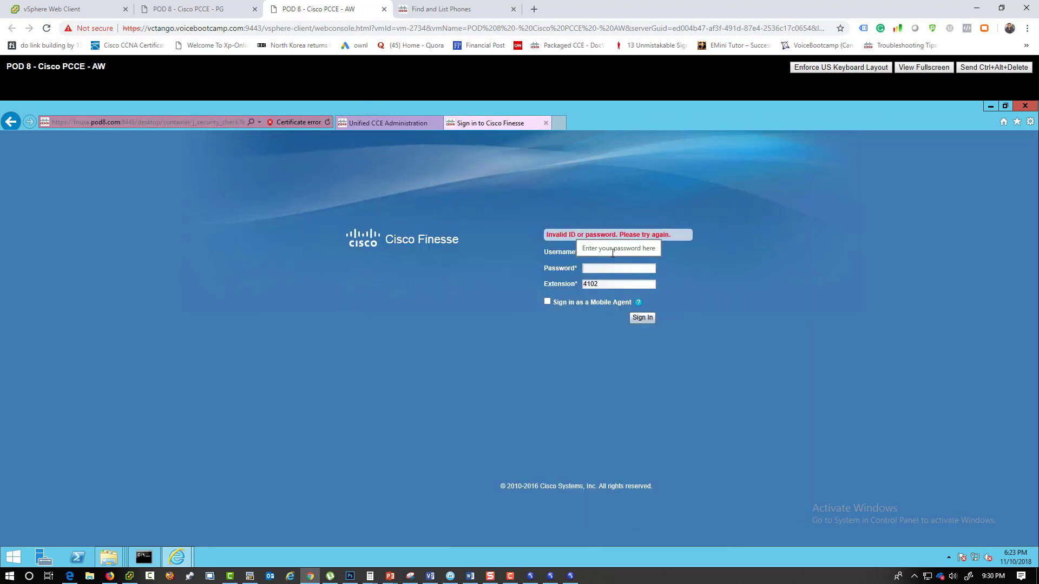
# Enter the password, sign in, and accept the notification server certificate to reach extension 4102.
pyautogui.write('•••••••••••••')
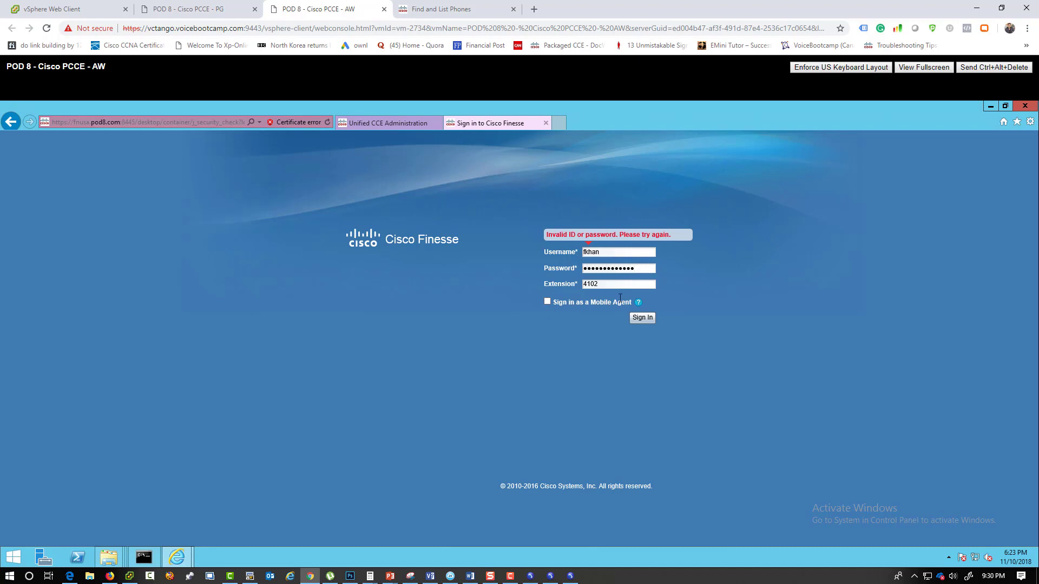
pyautogui.click(641, 318)
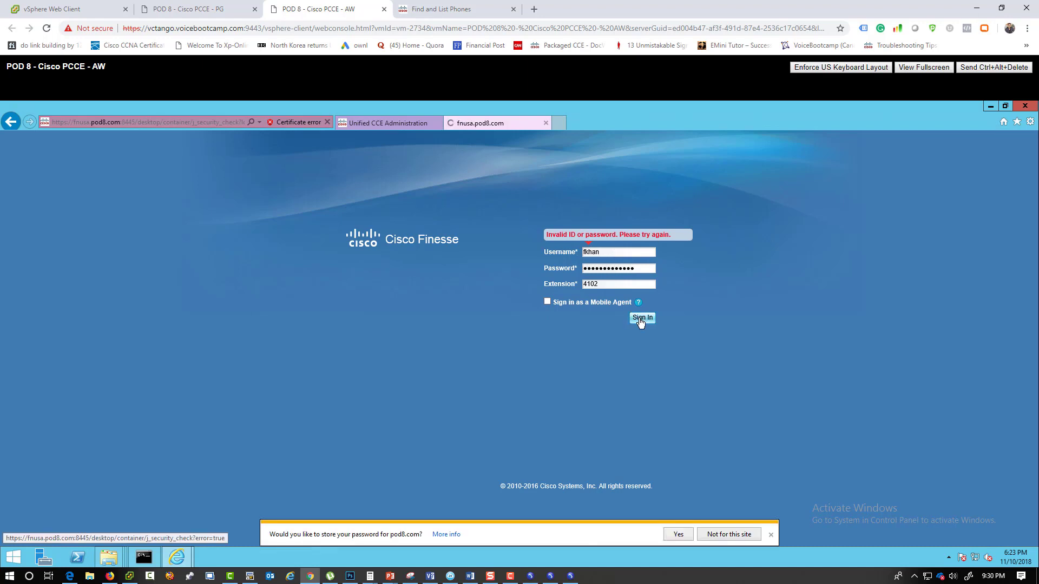
pyautogui.click(680, 538)
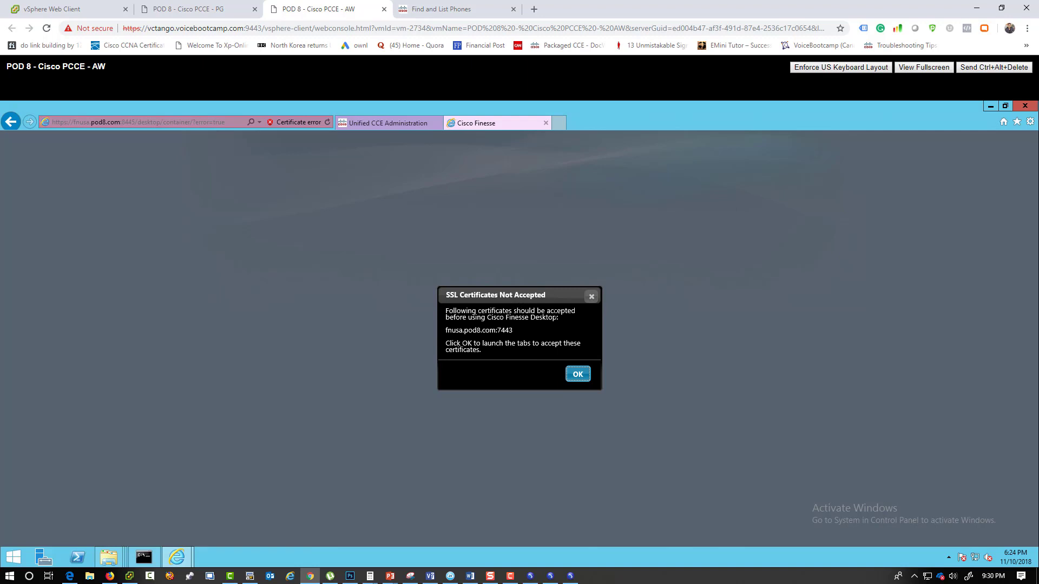
pyautogui.click(577, 377)
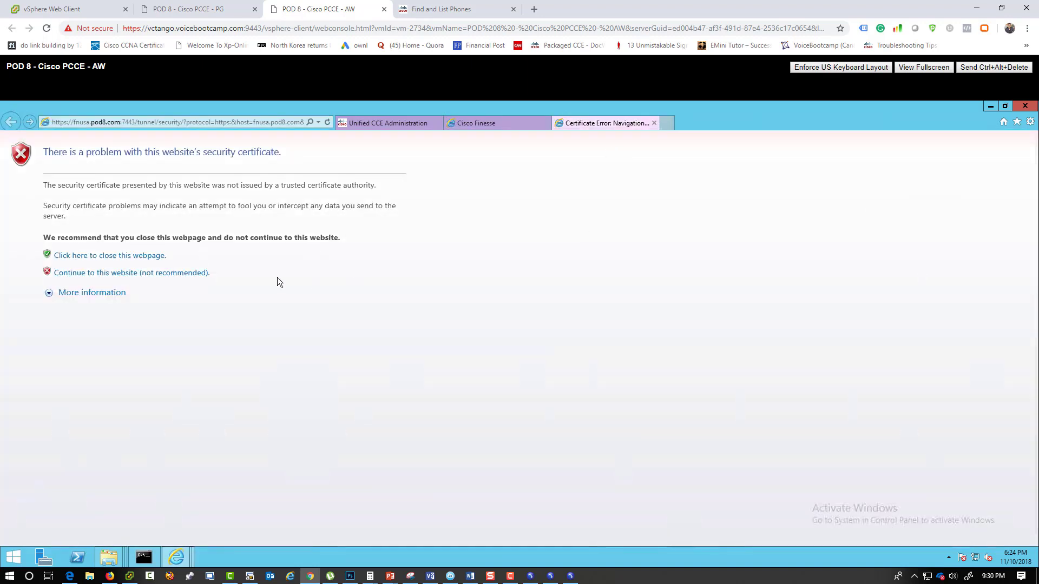
pyautogui.click(112, 273)
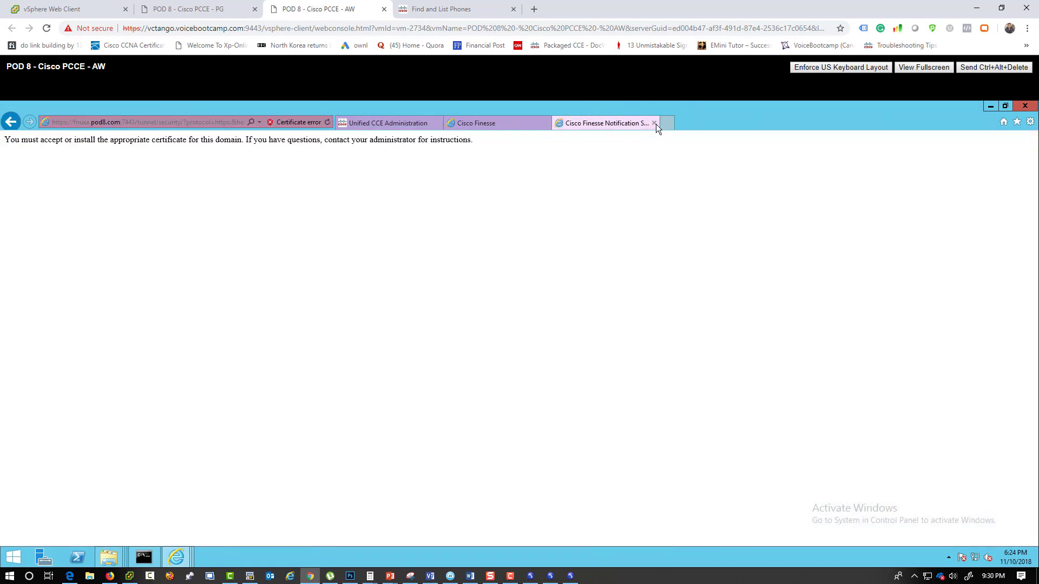
pyautogui.click(654, 124)
pyautogui.click(575, 360)
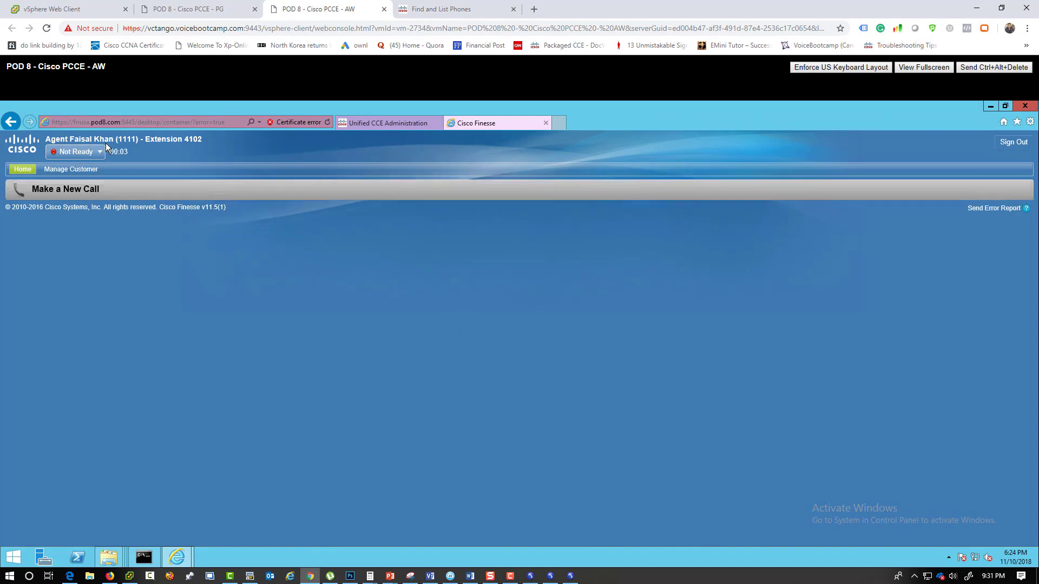
# Sign the agent out, bring back the three softphones and the sign-in page.
pyautogui.moveTo(117, 140); pyautogui.dragTo(133, 140)
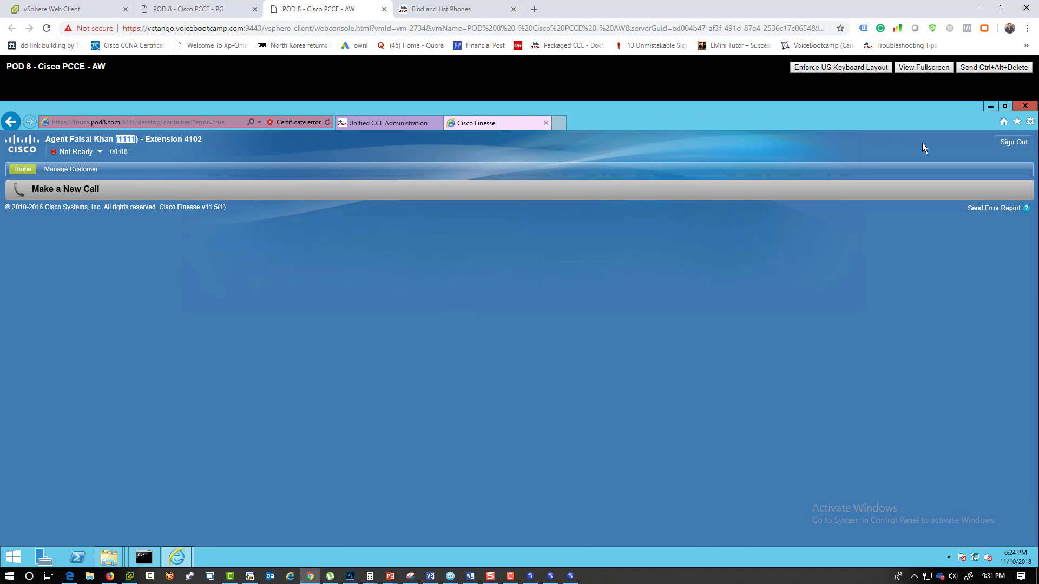
pyautogui.click(1009, 145)
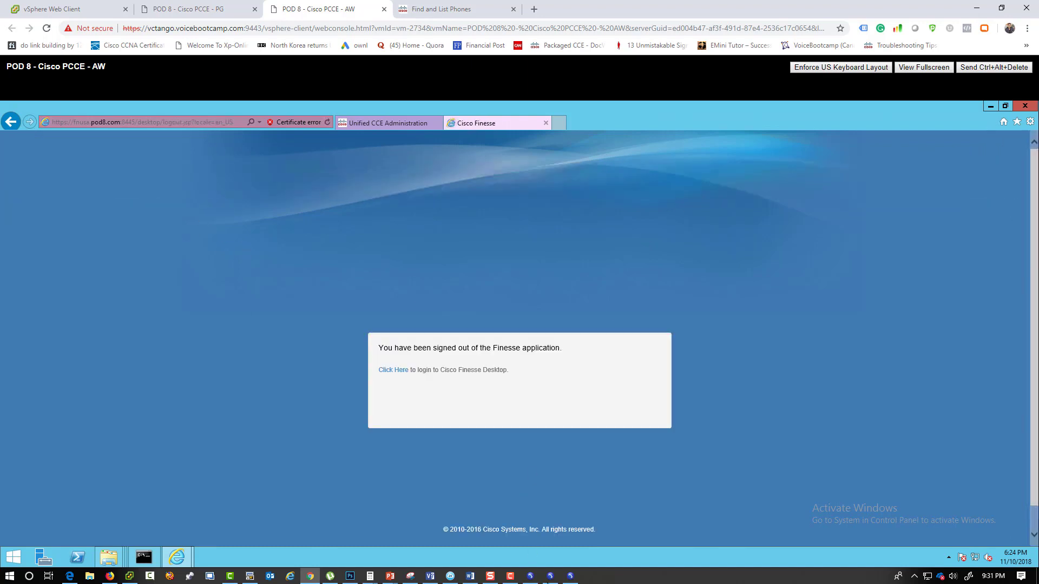
pyautogui.click(550, 575)
pyautogui.click(570, 575)
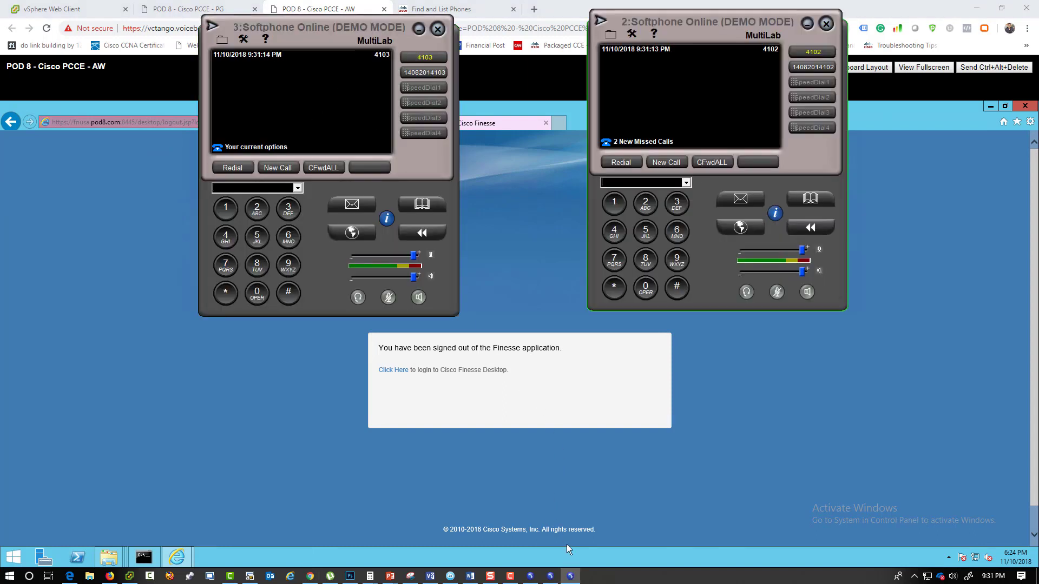
pyautogui.click(530, 575)
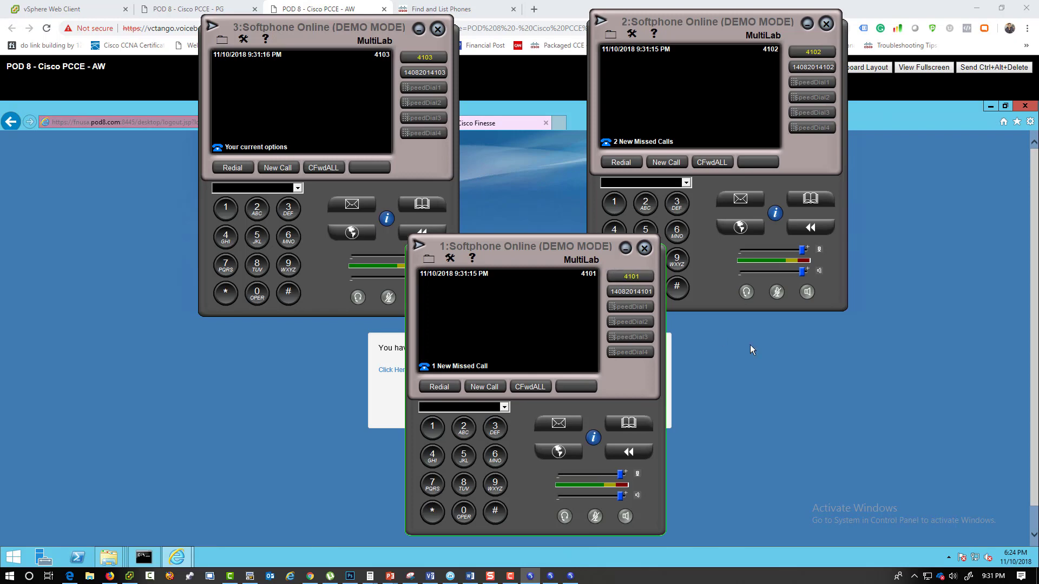
pyautogui.click(719, 334)
pyautogui.click(389, 370)
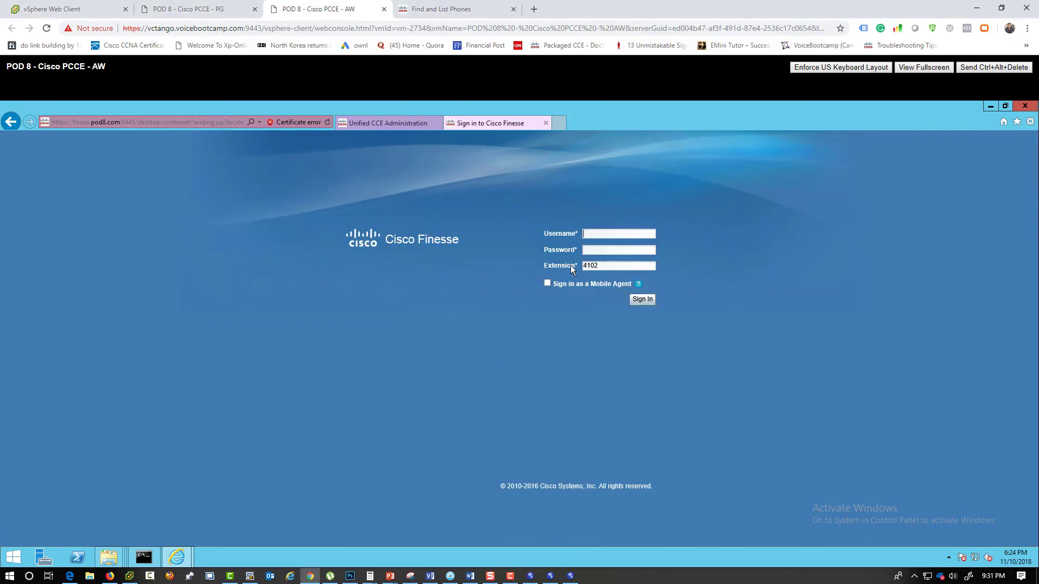
# Attempt sign-in with the agent's username on extension 4101, producing the invalid-device error.
pyautogui.press('Tab')
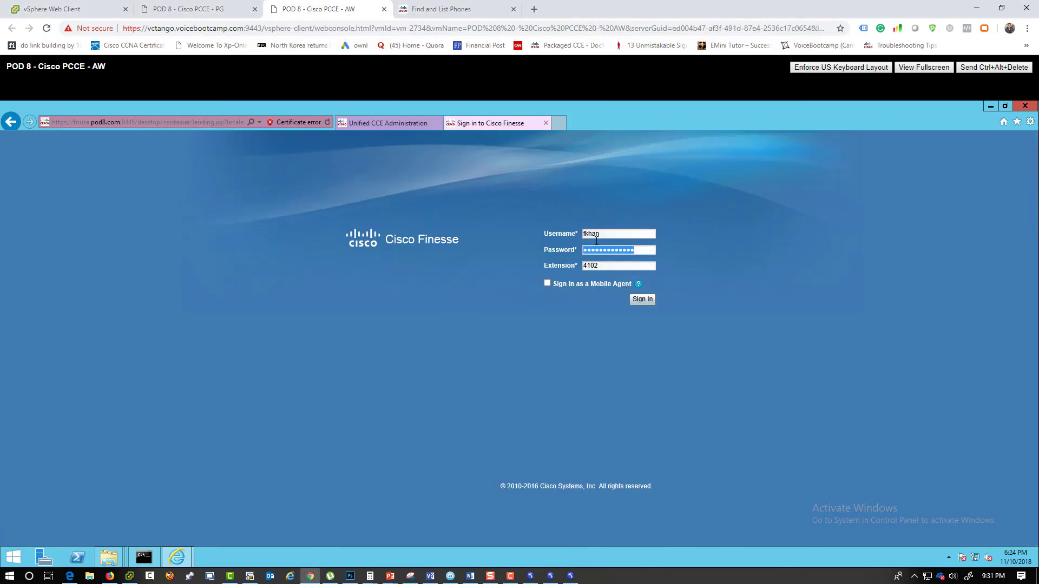
pyautogui.press('Tab')
pyautogui.write('4101')
pyautogui.click(652, 301)
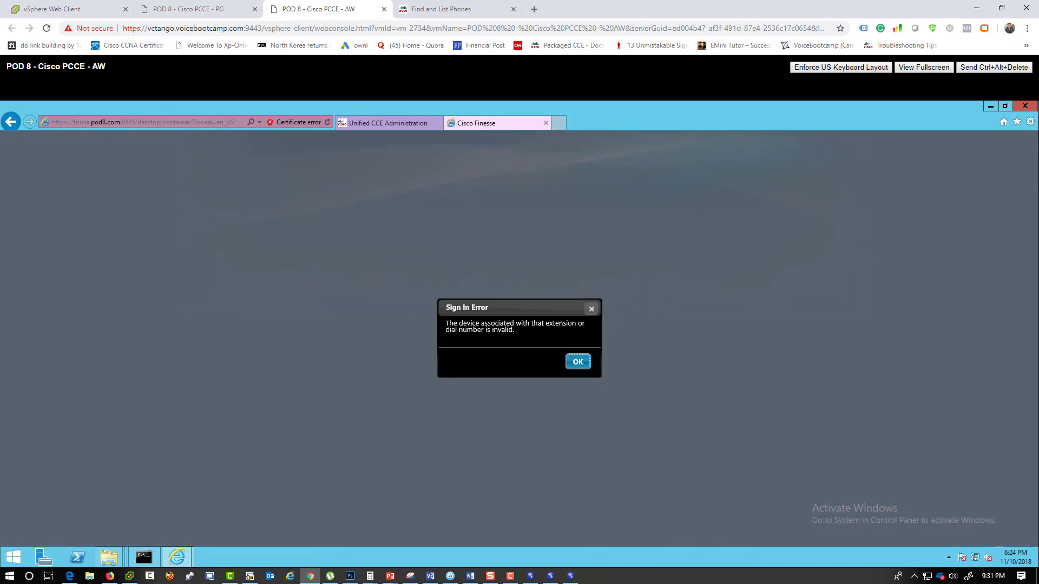
pyautogui.moveTo(445, 324); pyautogui.dragTo(569, 325)
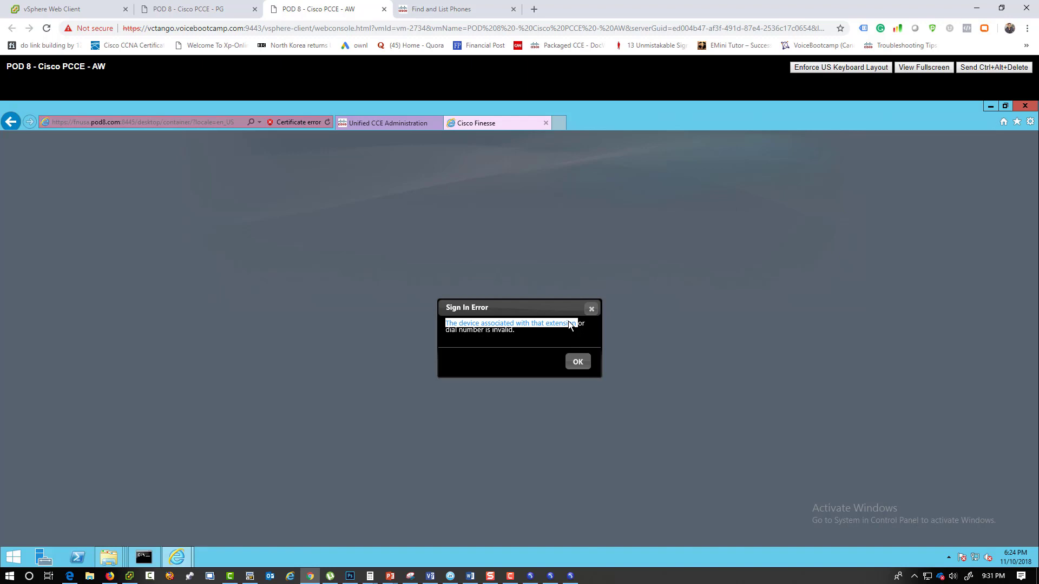
# Dismiss the error and sign the agent in on extension 4103.
pyautogui.click(575, 360)
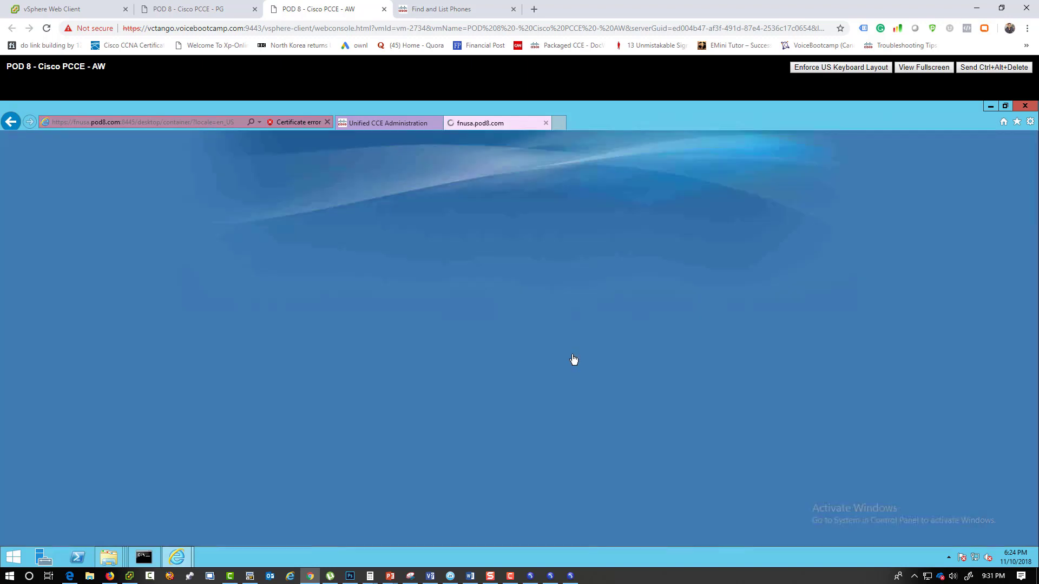
pyautogui.write('a')
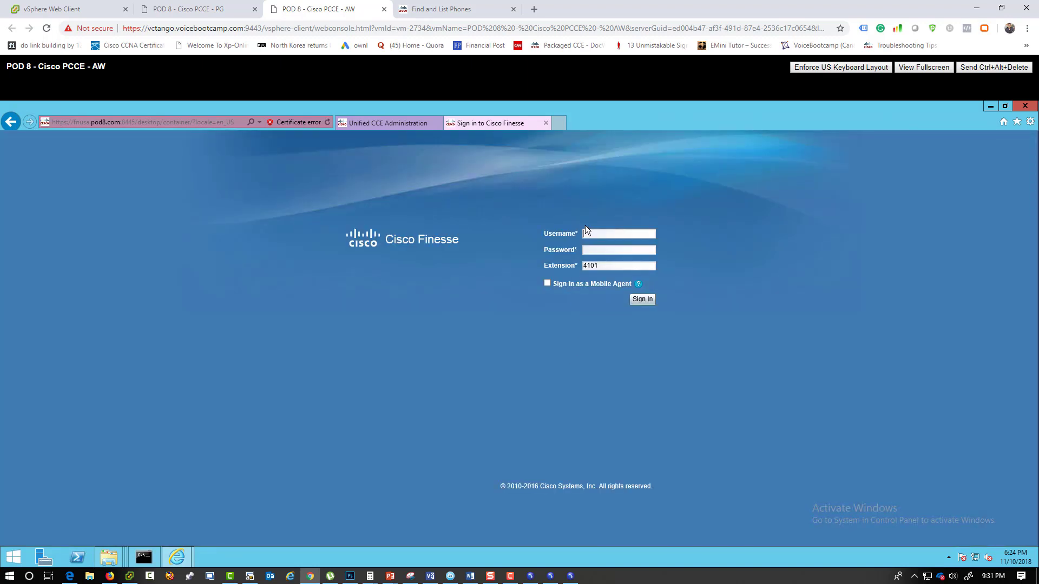
pyautogui.press('Down')
pyautogui.press('Tab')
pyautogui.press('Tab')
pyautogui.press('End')
pyautogui.write('=3')
pyautogui.press('BackSpace')
pyautogui.press('BackSpace')
pyautogui.press('BackSpace')
pyautogui.press('BackSpace')
pyautogui.write('01')
pyautogui.press('BackSpace')
pyautogui.write('3')
pyautogui.click(642, 302)
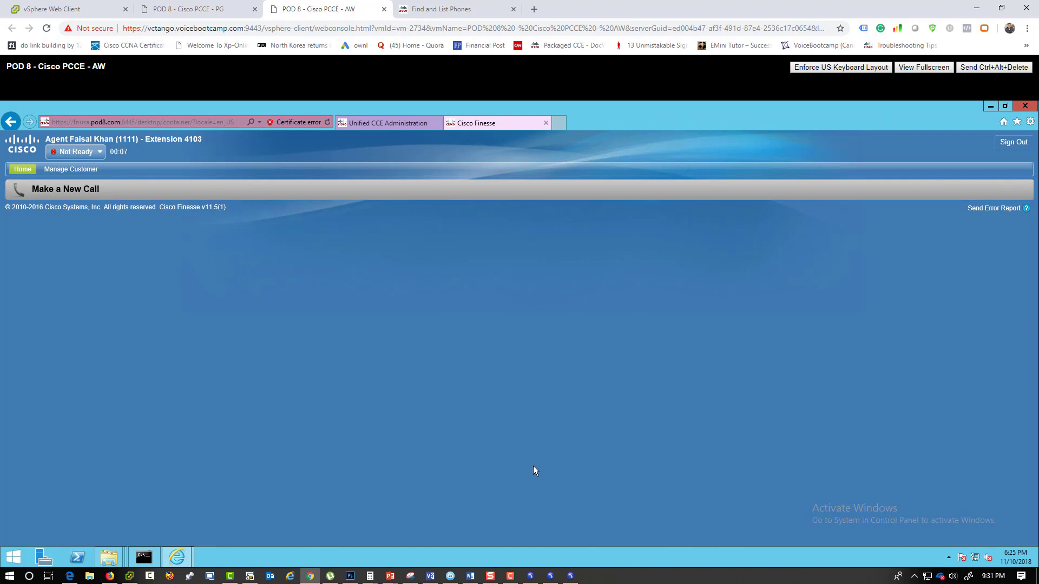
# Set the agent state to Ready and minimize the browser.
pyautogui.click(99, 153)
pyautogui.click(69, 168)
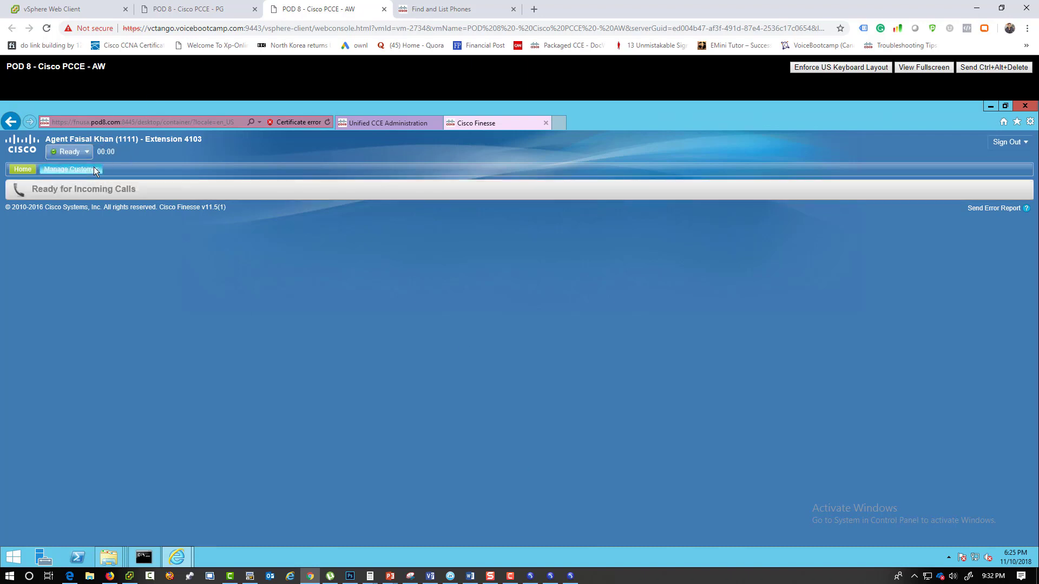
pyautogui.click(988, 107)
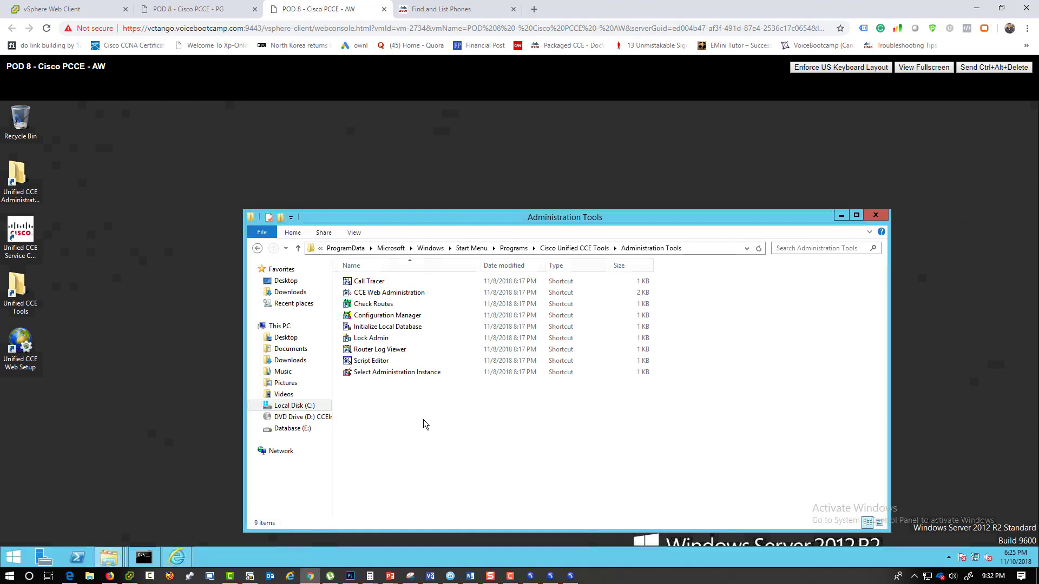
# Launch Script Editor from Administration Tools, close the Palette, and bring up Create A New Script.
pyautogui.click(381, 361)
pyautogui.doubleClick(381, 362)
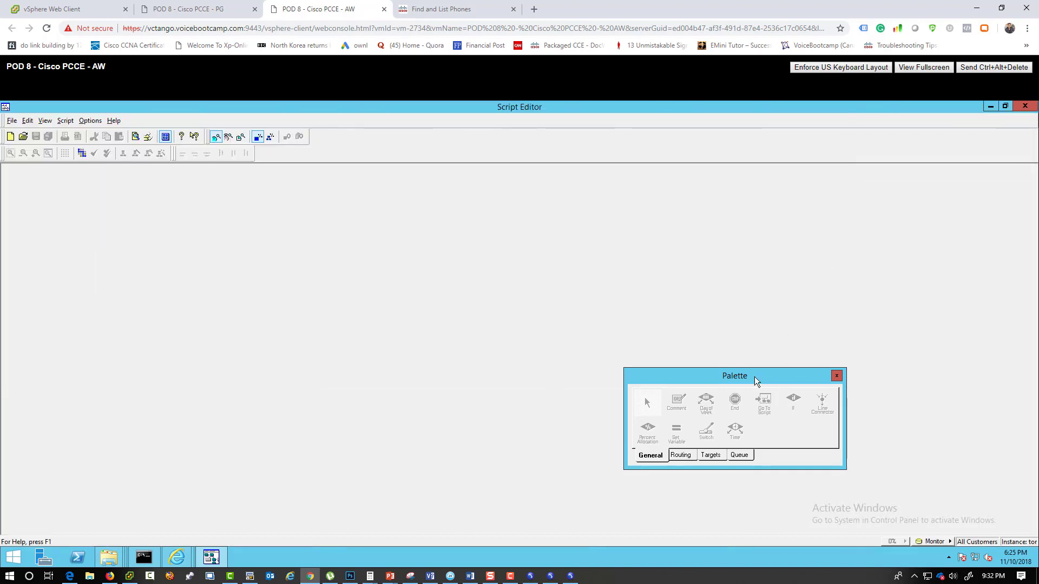
pyautogui.moveTo(756, 377); pyautogui.dragTo(427, 149)
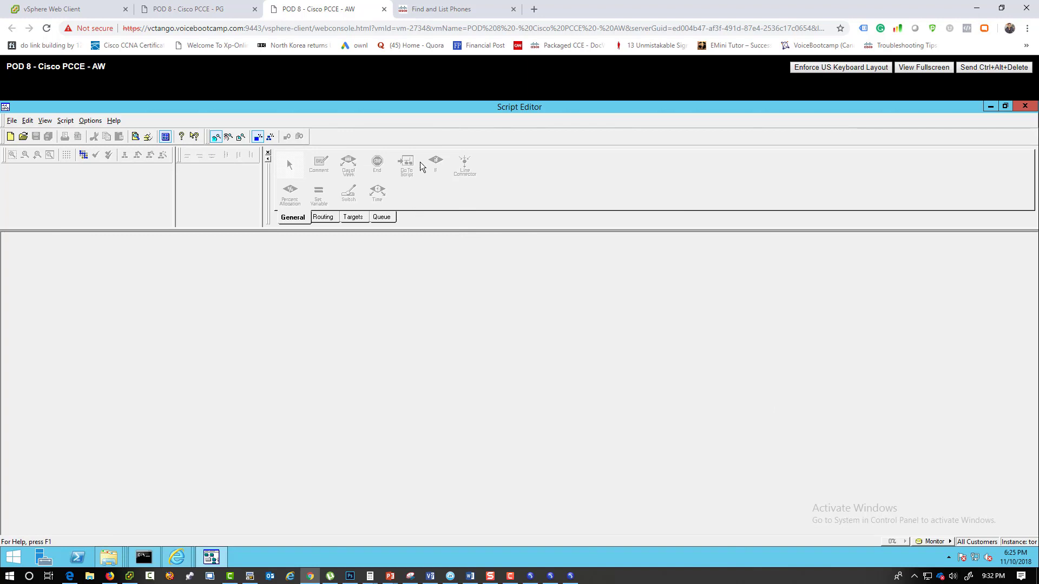
pyautogui.click(268, 154)
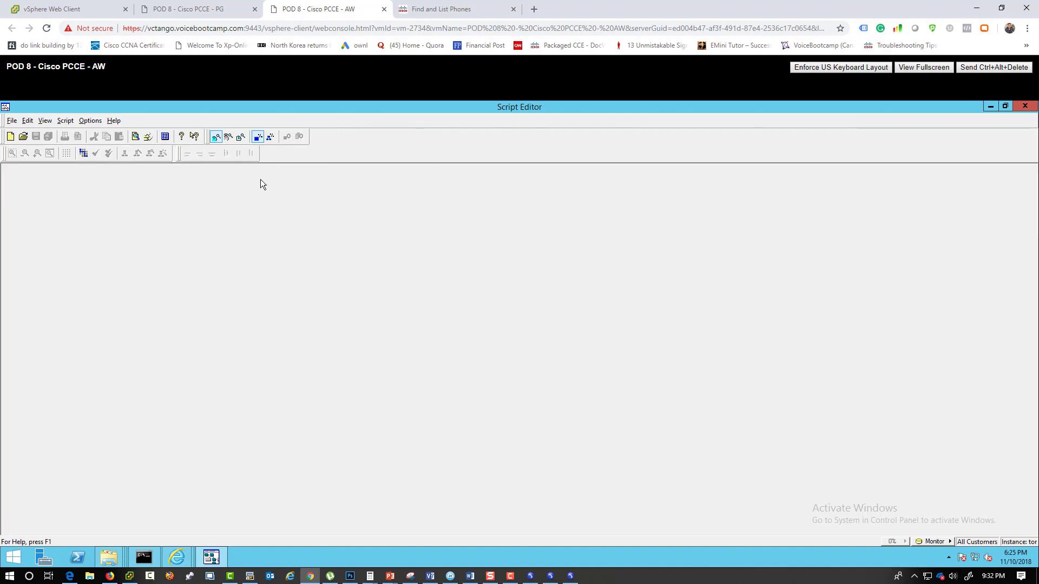
pyautogui.click(10, 136)
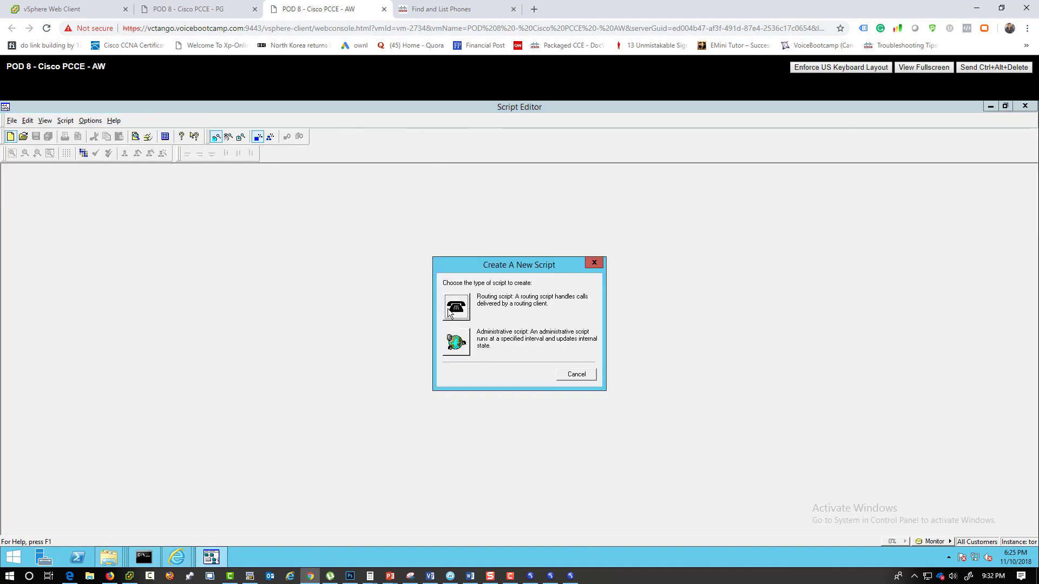
# Create a new maximized routing script, then add and cut a stray Select node.
pyautogui.click(457, 308)
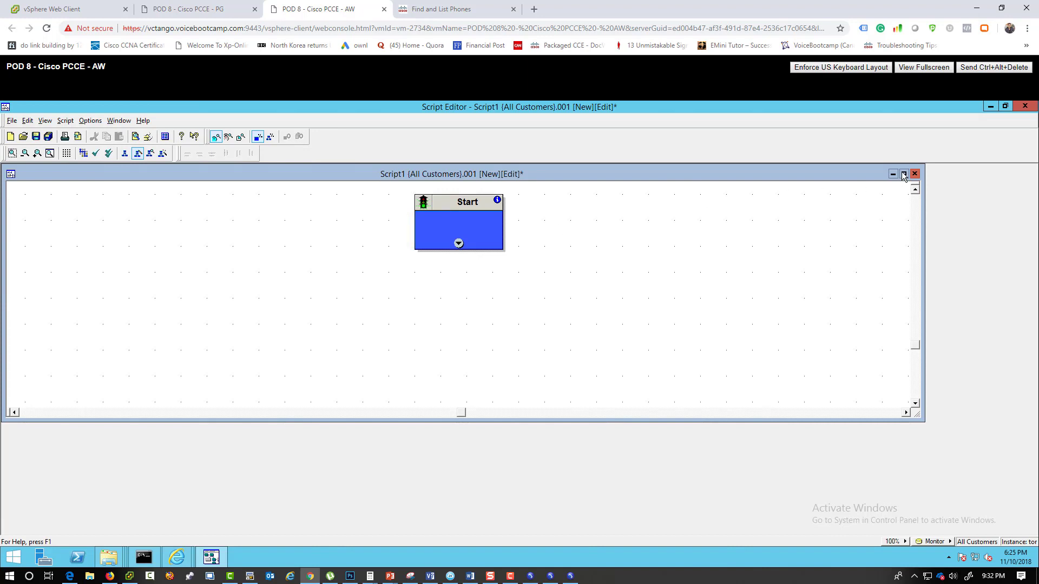
pyautogui.click(905, 174)
pyautogui.rightClick(547, 266)
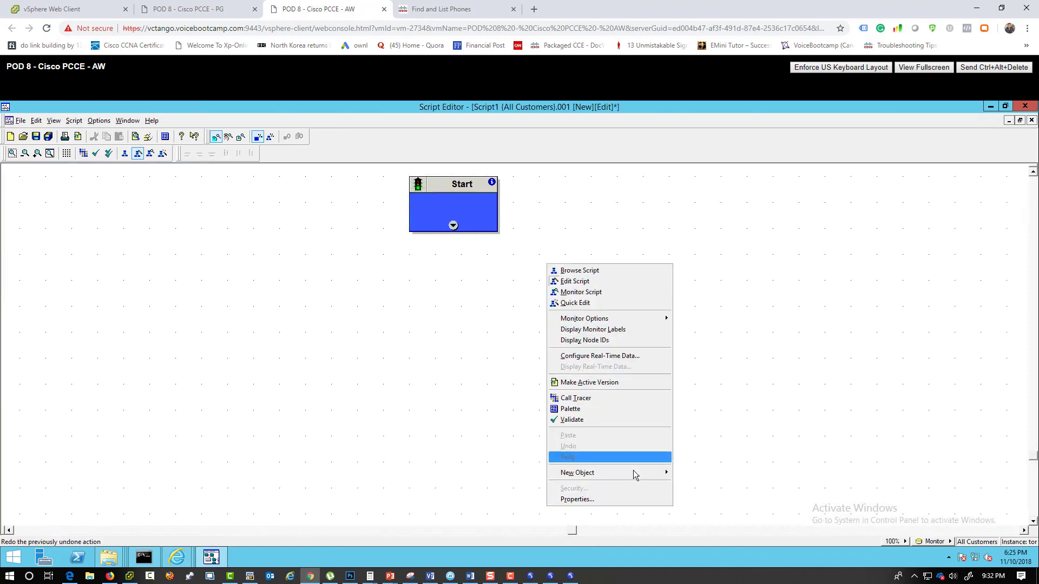
pyautogui.moveTo(635, 474)
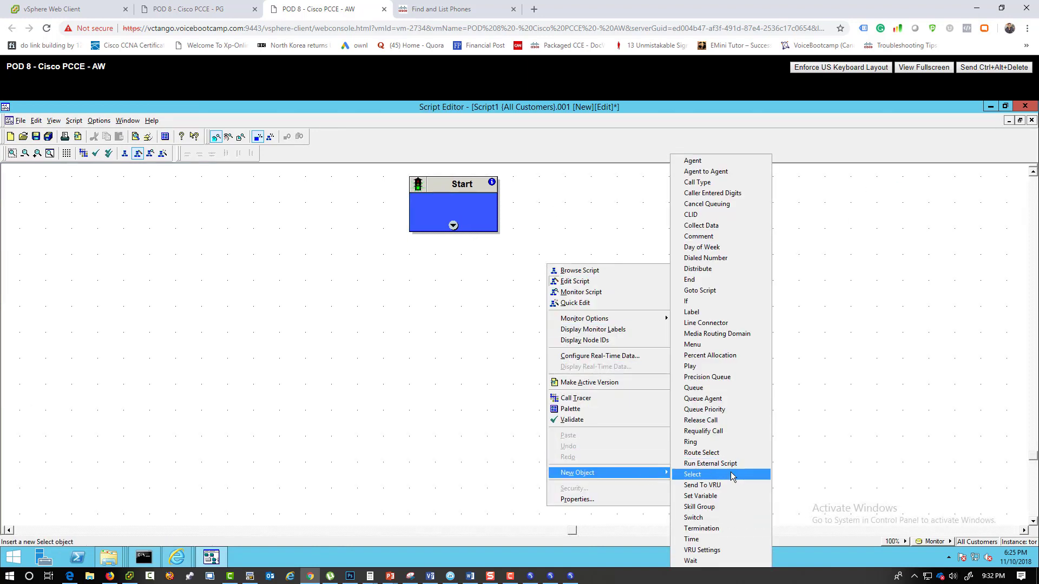
pyautogui.click(729, 474)
pyautogui.moveTo(547, 264); pyautogui.dragTo(472, 285)
pyautogui.rightClick(472, 285)
pyautogui.click(487, 286)
# Place a Skill Group node below Start and connect Start to it.
pyautogui.rightClick(622, 295)
pyautogui.moveTo(713, 503)
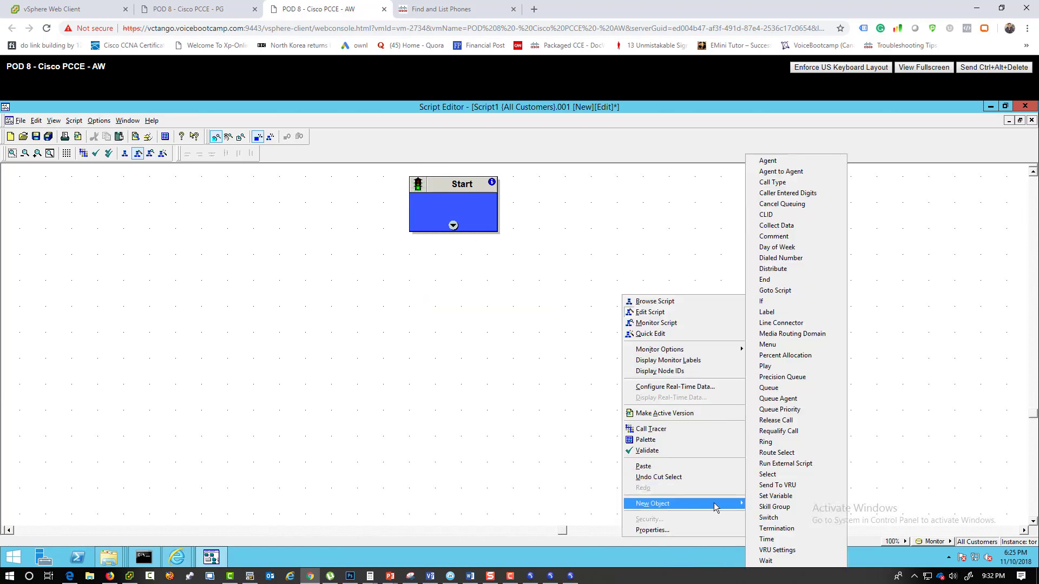
pyautogui.click(794, 508)
pyautogui.moveTo(650, 286); pyautogui.dragTo(468, 296)
pyautogui.moveTo(453, 225); pyautogui.dragTo(451, 294)
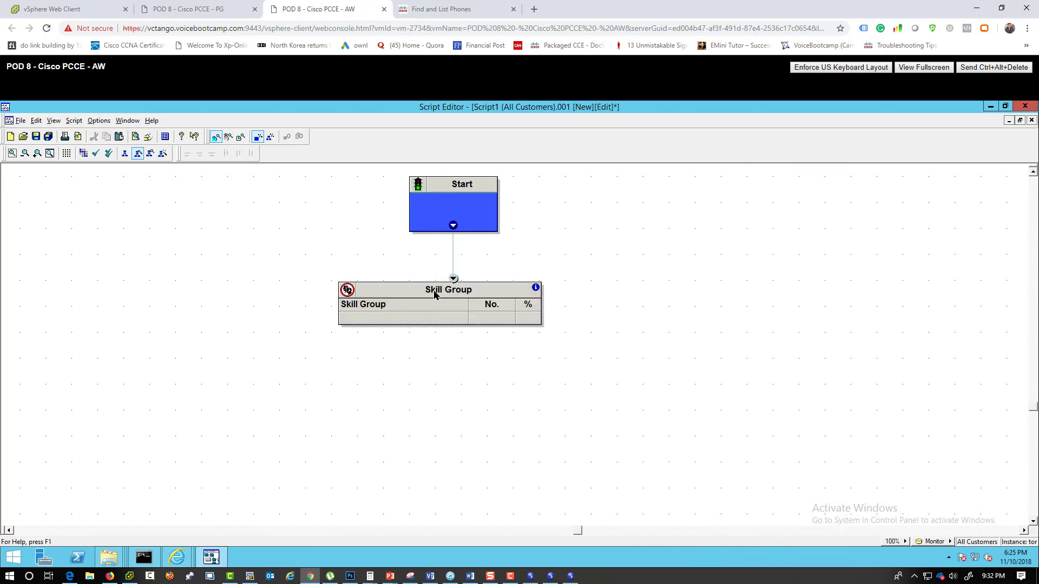
# Set the Skill Group node's row 1 target to PreSales.
pyautogui.rightClick(444, 323)
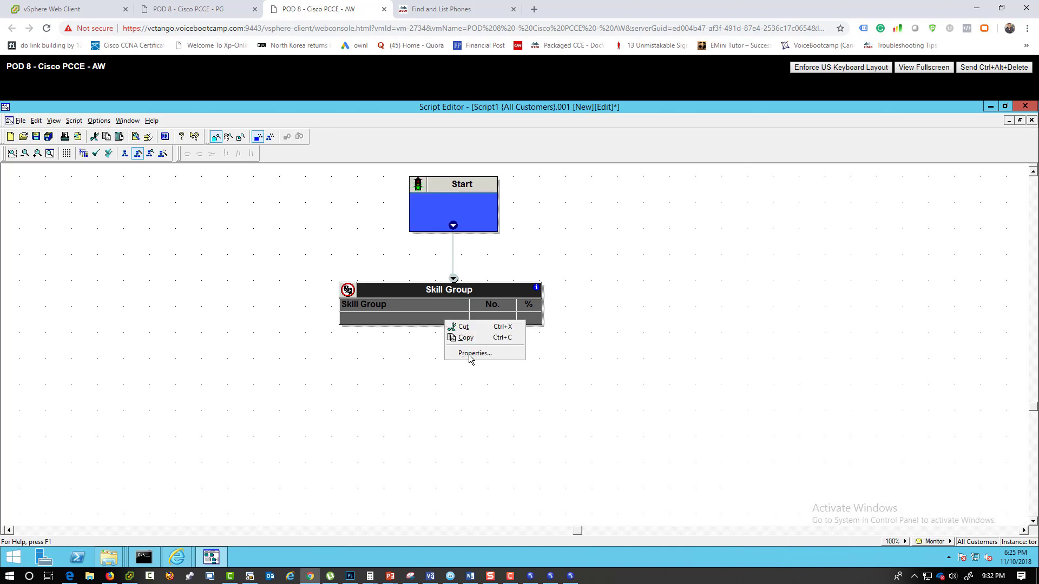
pyautogui.click(469, 355)
pyautogui.click(448, 297)
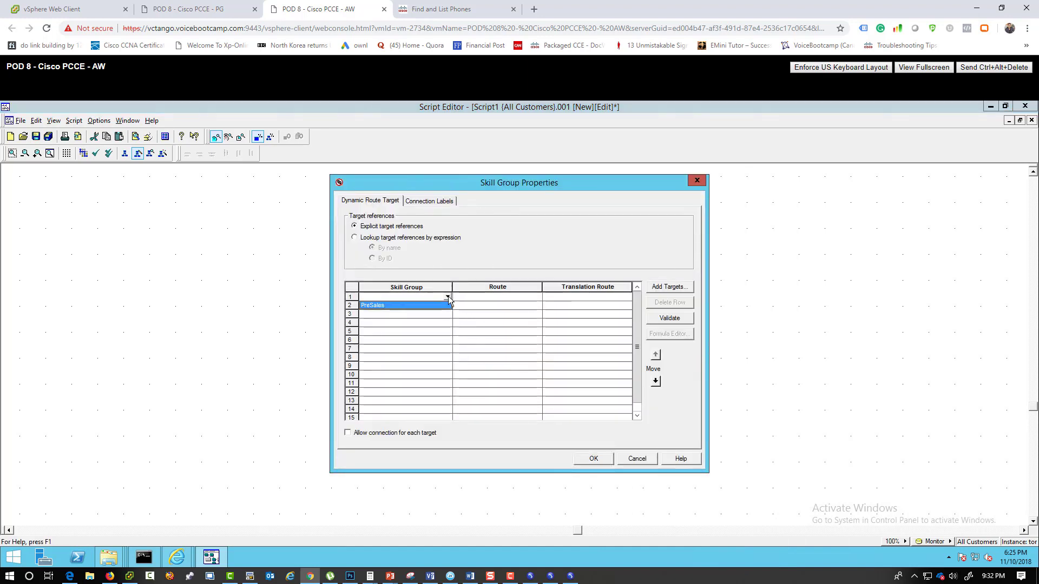
pyautogui.click(416, 306)
pyautogui.click(516, 297)
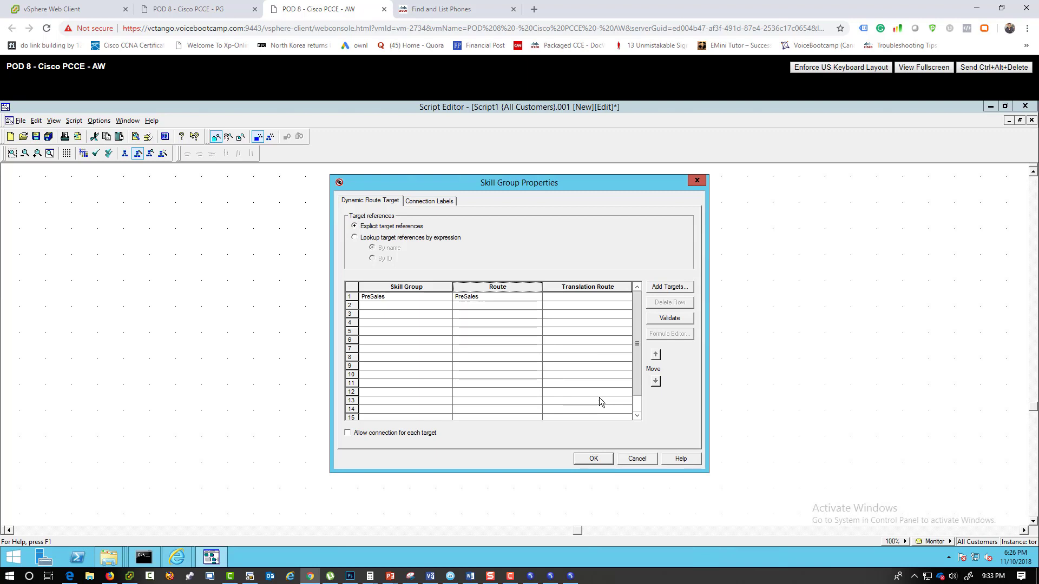
pyautogui.click(593, 459)
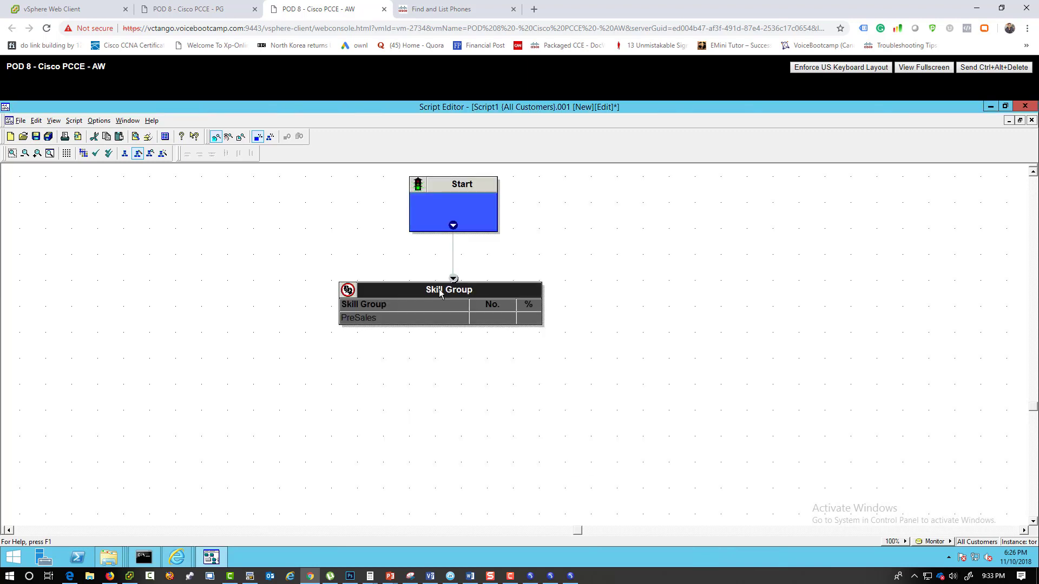
# Save the routing script as PCCE_Lab1 and confirm it validates.
pyautogui.click(430, 217)
pyautogui.click(441, 317)
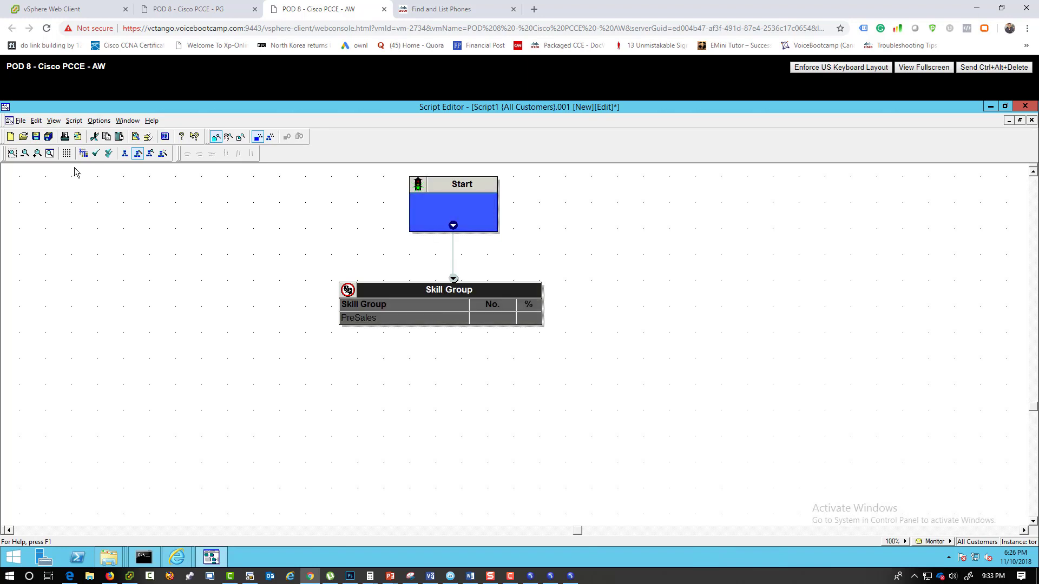
pyautogui.click(35, 137)
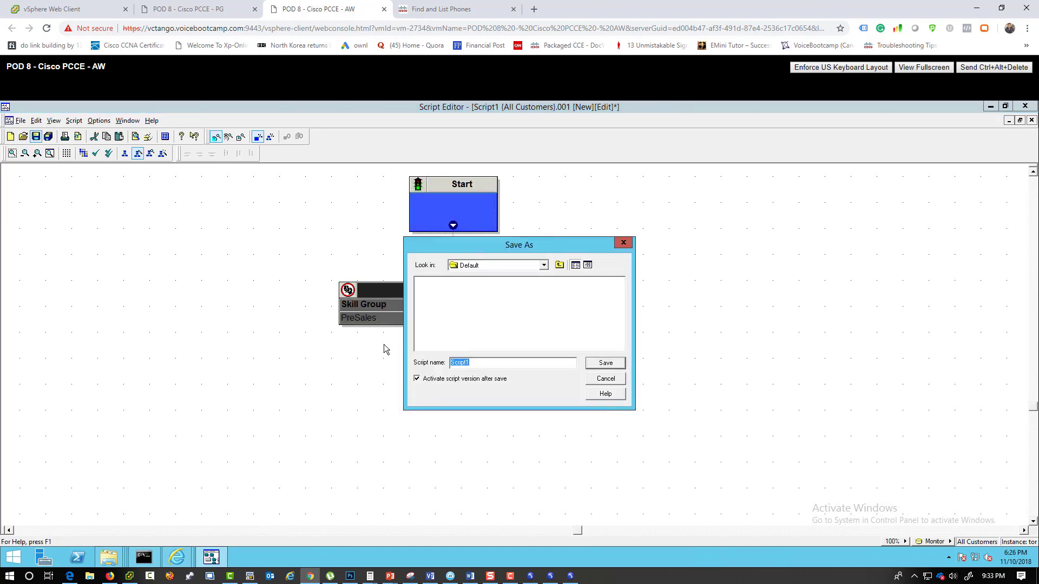
pyautogui.write('PCCE_Lab1')
pyautogui.press('Return')
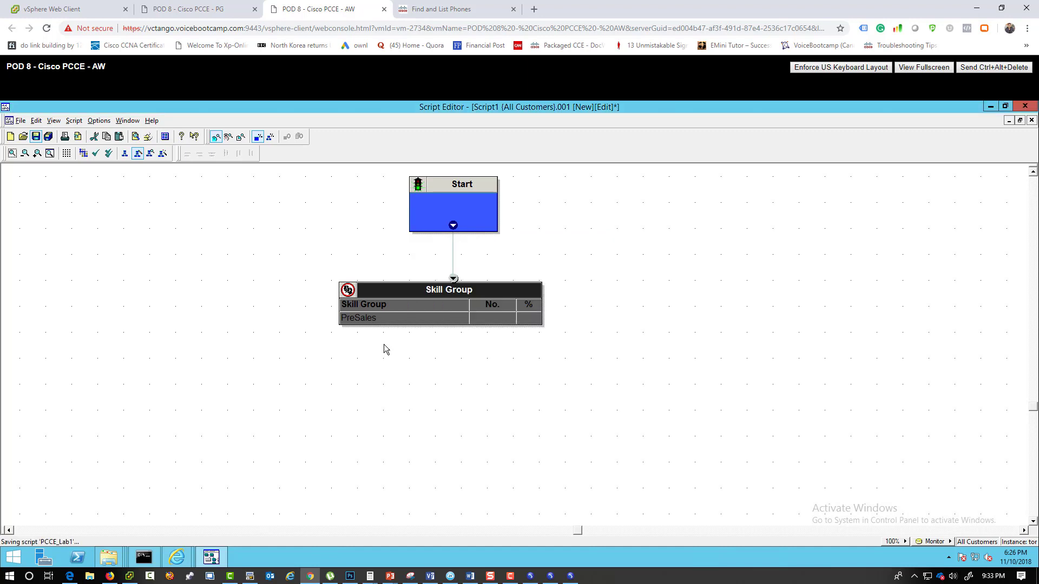
pyautogui.click(96, 154)
pyautogui.click(580, 349)
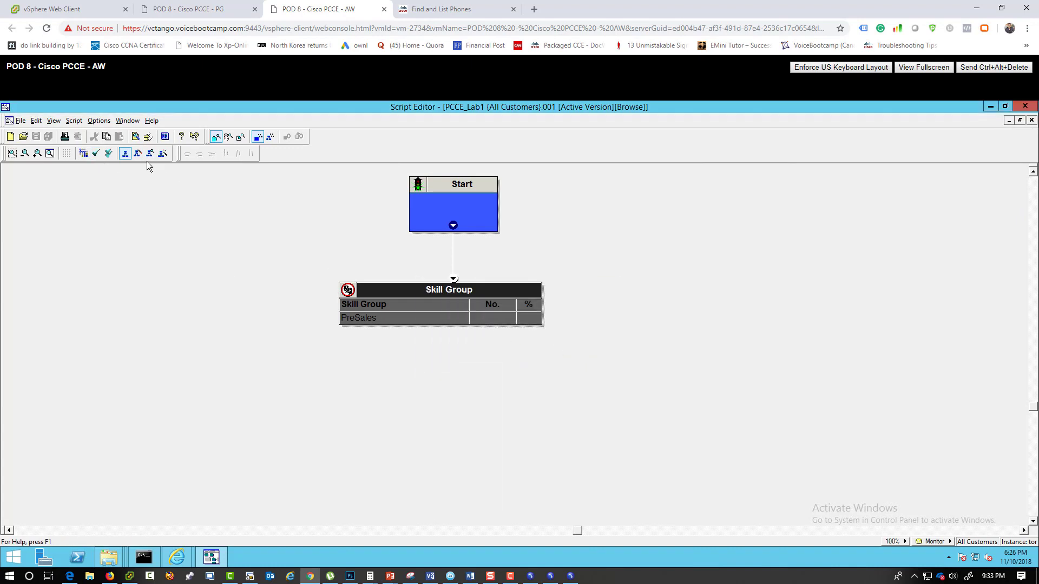
pyautogui.click(80, 122)
# Add a PCCE_Lab1 schedule for BuiltIn, then delete it and cancel the Call Type Manager.
pyautogui.click(92, 132)
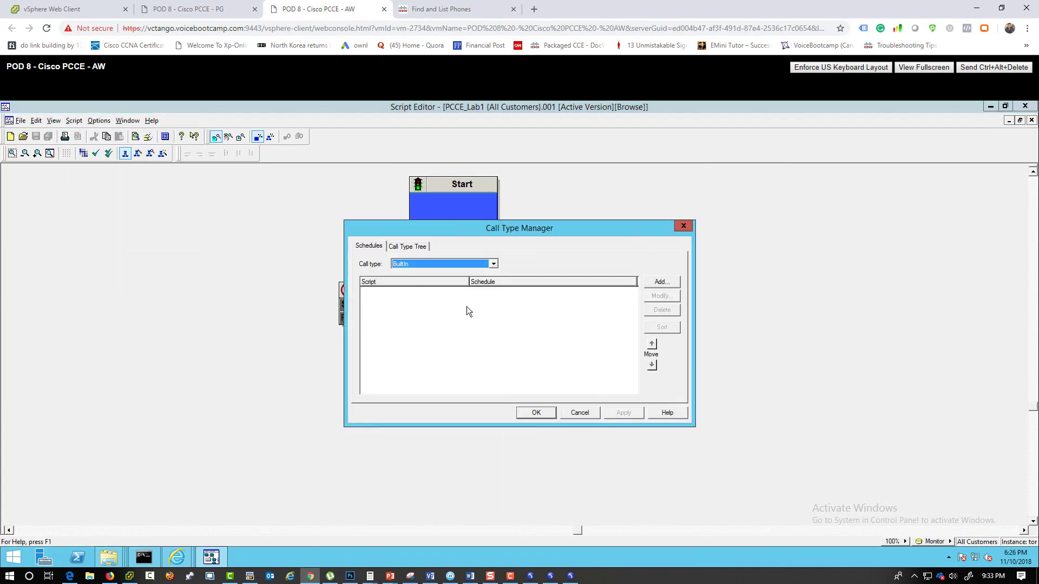
pyautogui.click(492, 265)
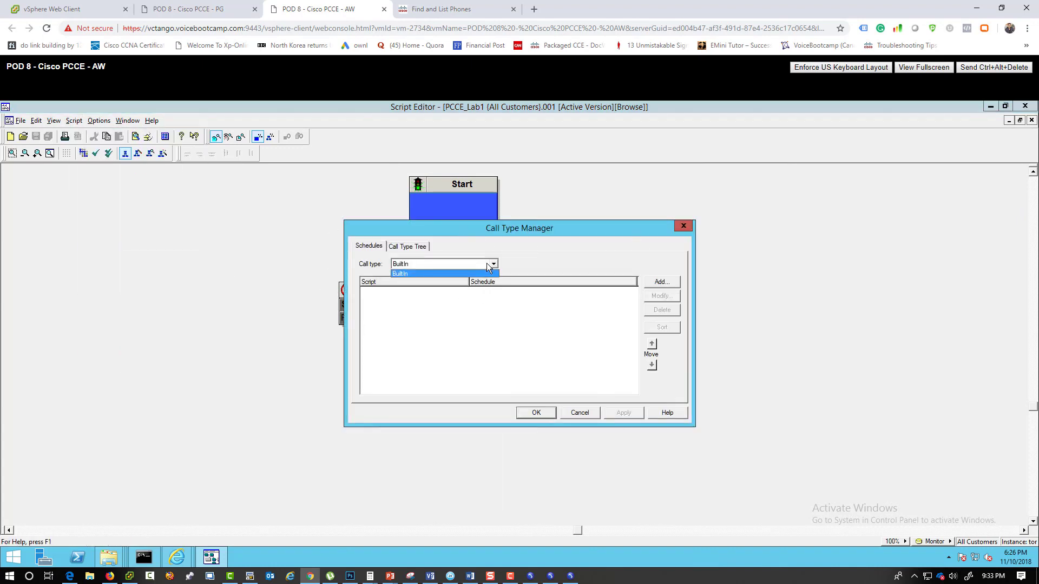
pyautogui.click(412, 274)
pyautogui.click(661, 282)
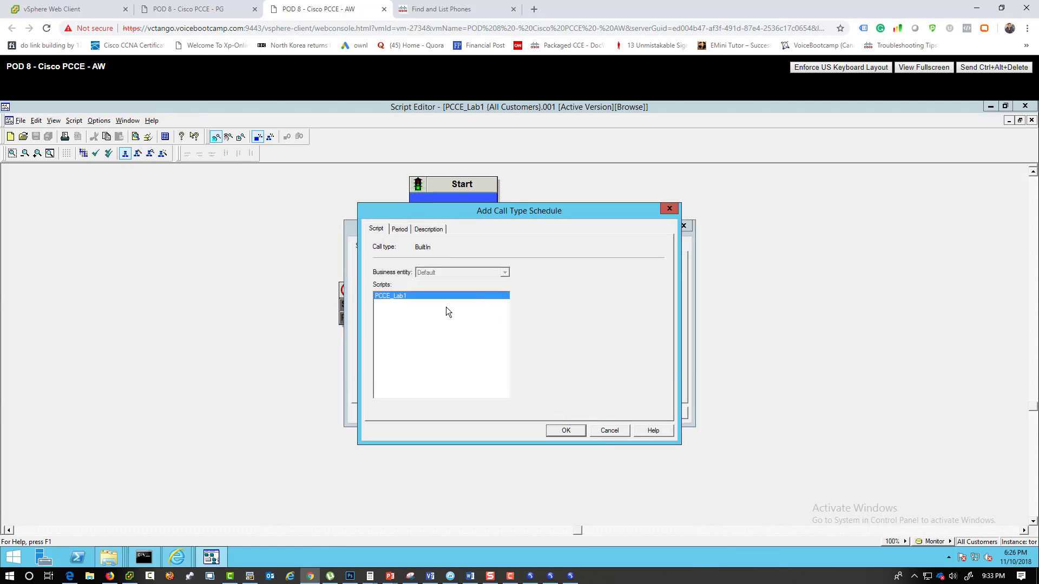
pyautogui.click(572, 430)
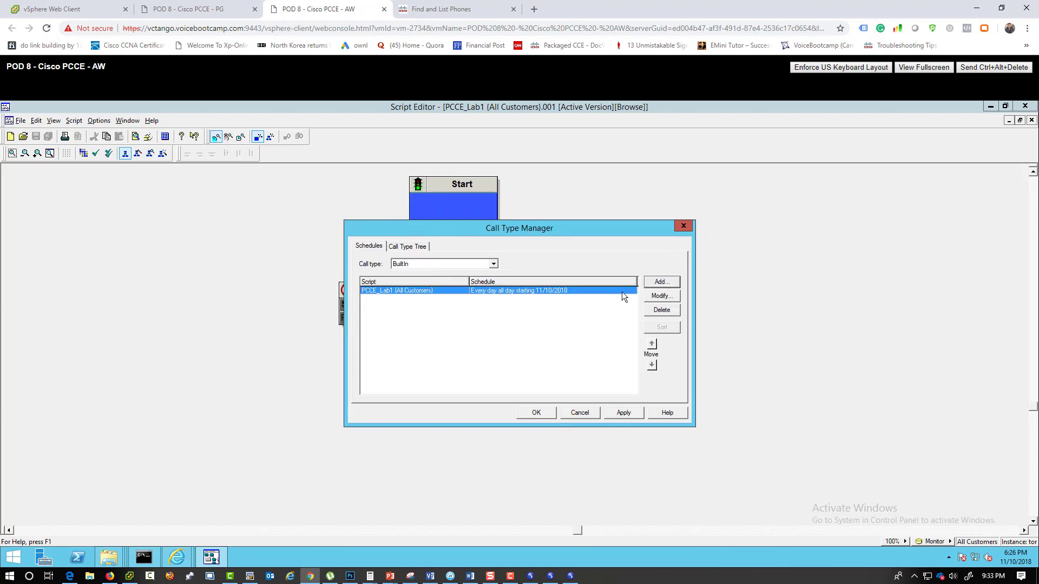
pyautogui.click(658, 297)
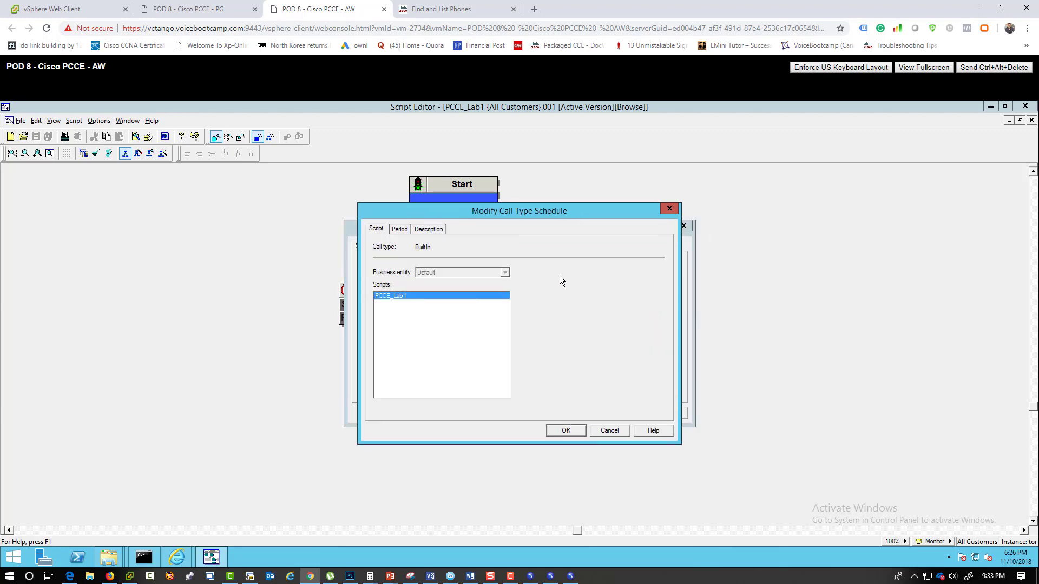
pyautogui.click(400, 230)
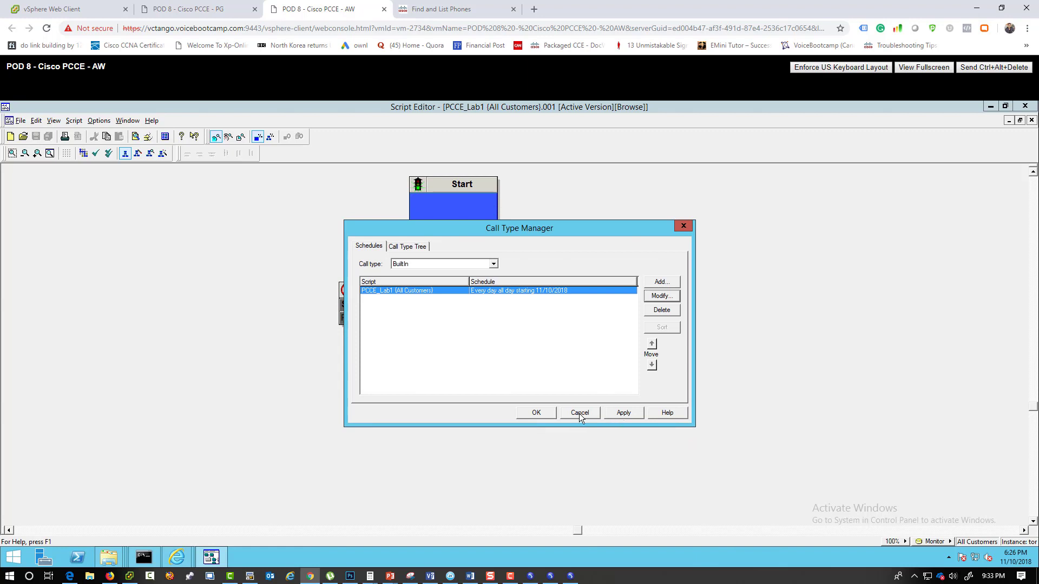
pyautogui.click(661, 310)
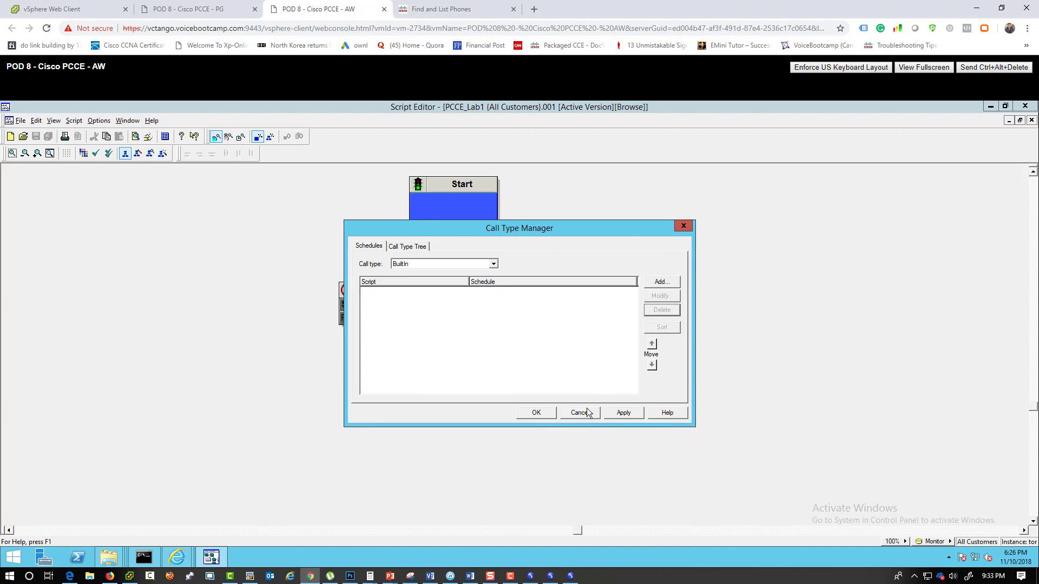
pyautogui.click(579, 413)
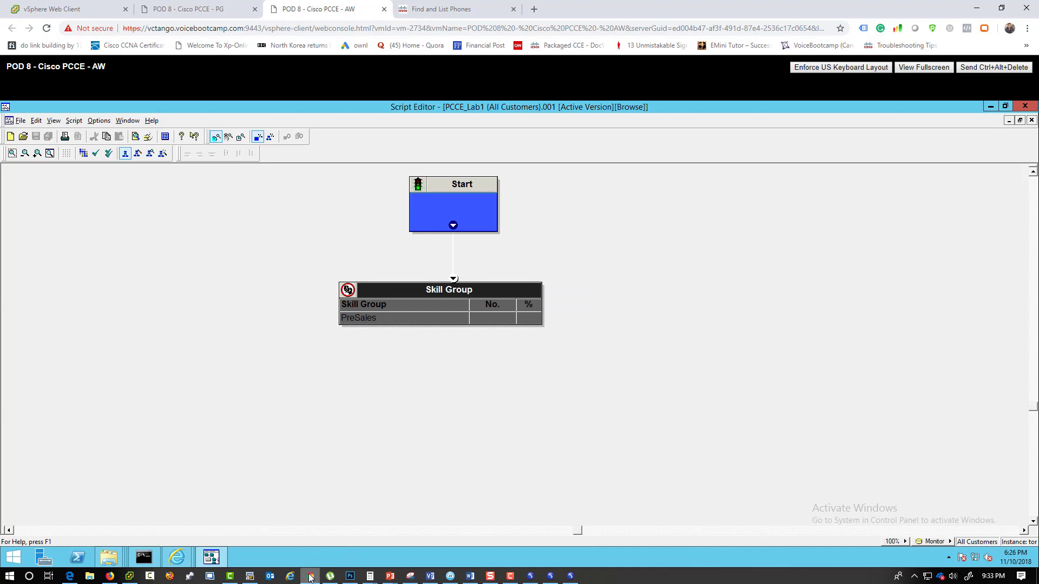
# Bring the Unified CCE Administration window to the front.
pyautogui.moveTo(310, 576)
pyautogui.click(319, 556)
pyautogui.click(211, 557)
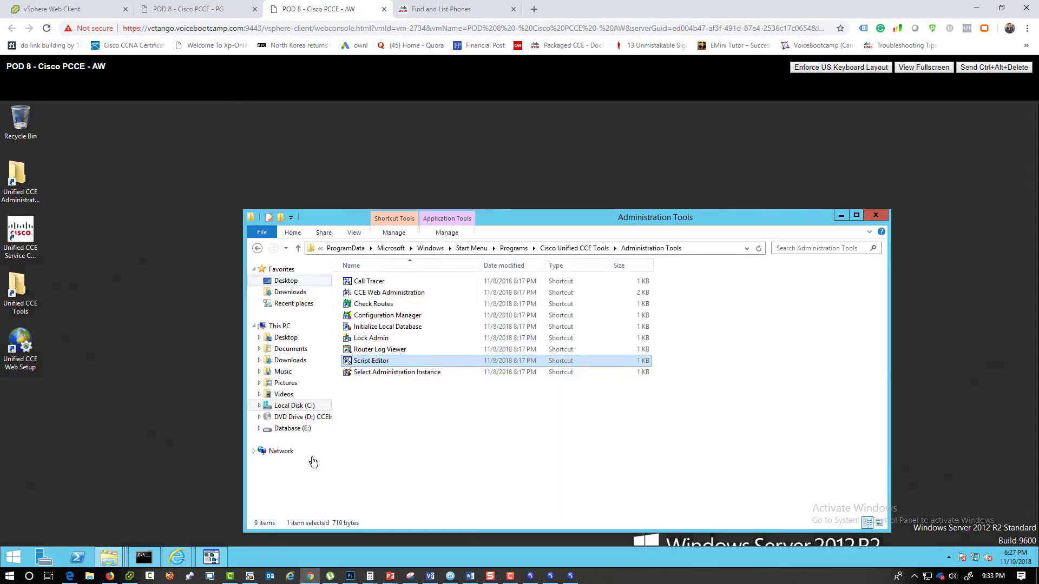
pyautogui.moveTo(177, 557)
pyautogui.click(162, 513)
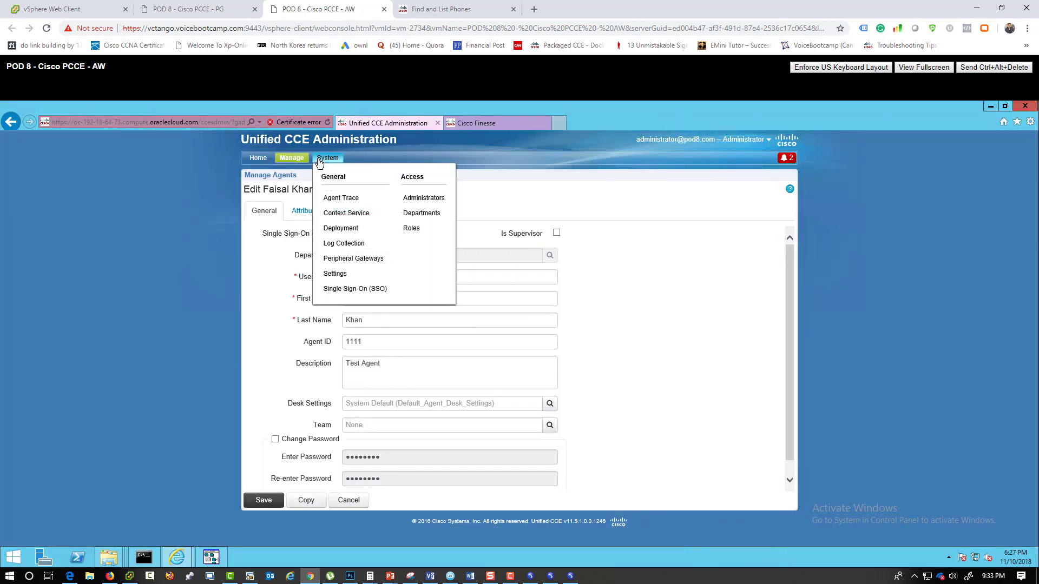
pyautogui.moveTo(305, 162)
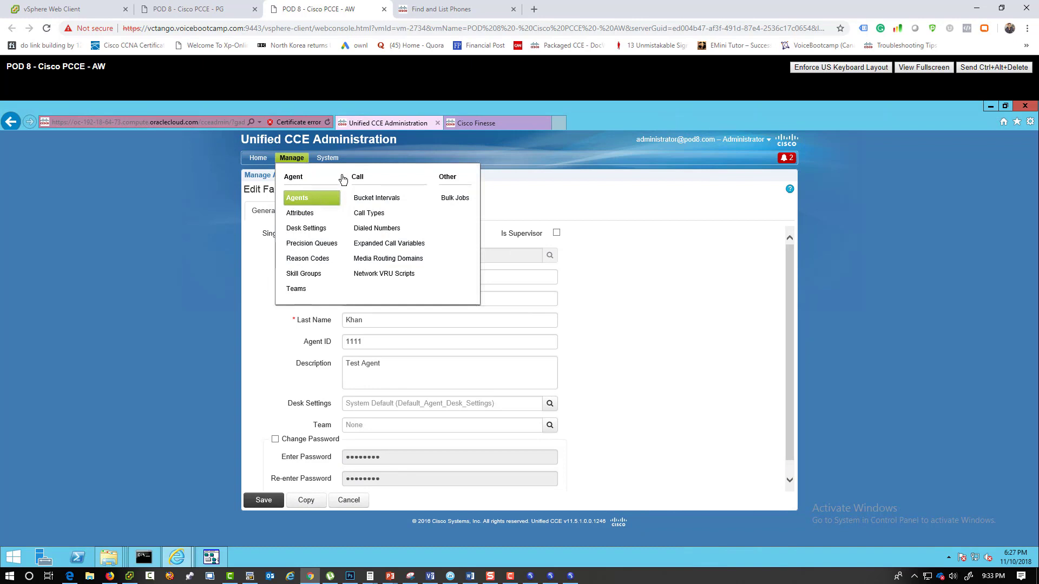
# Create and save a new call type named VoiceCT.
pyautogui.click(387, 215)
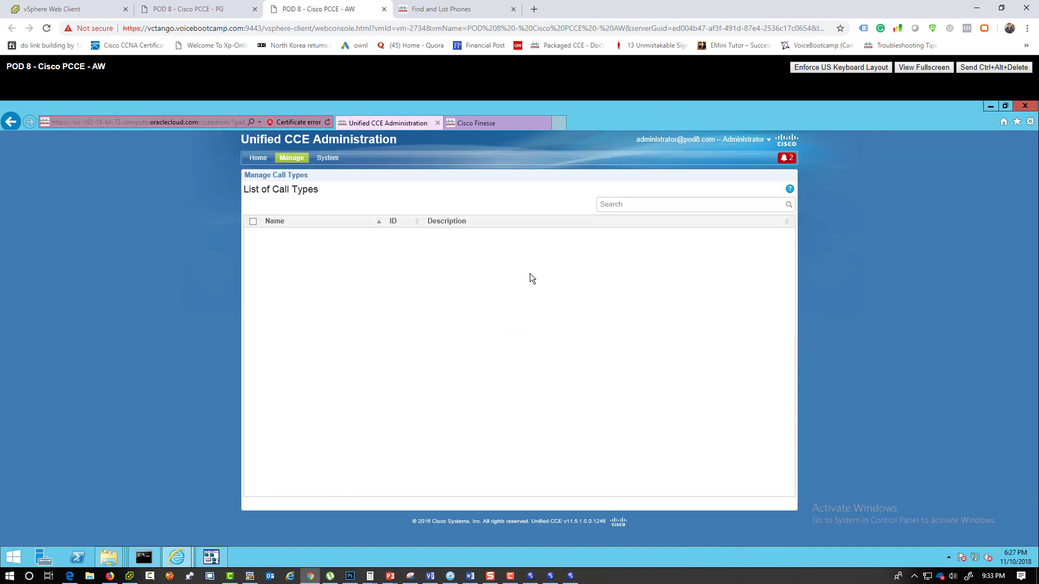
pyautogui.click(264, 204)
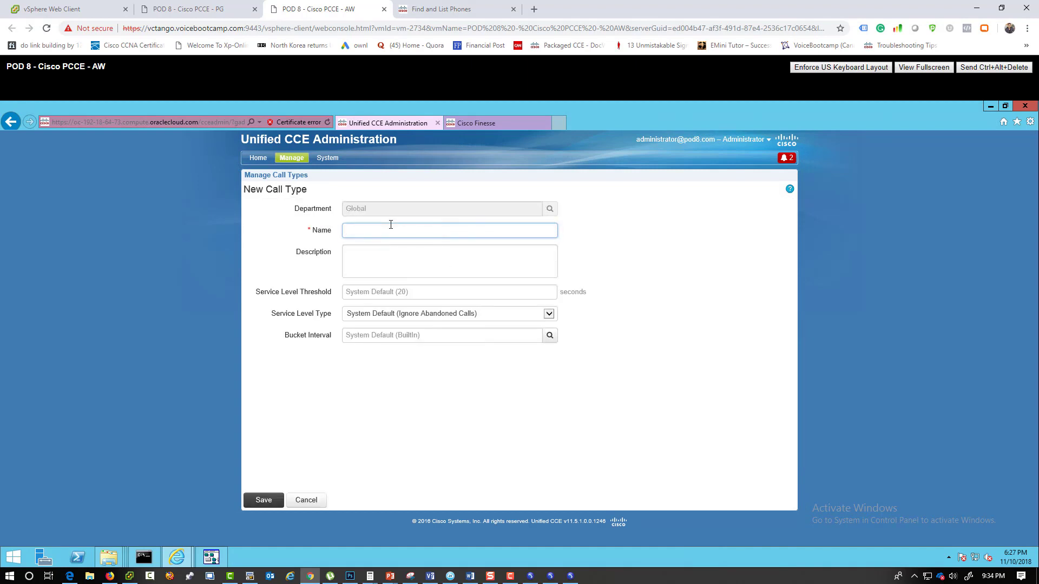
pyautogui.write('VoiceCT')
pyautogui.press('Tab')
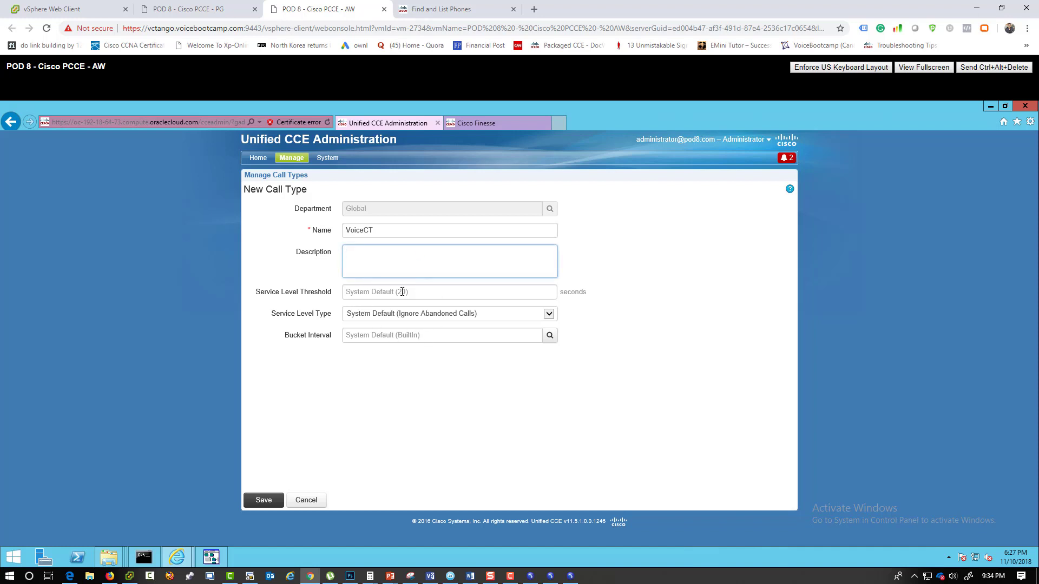
pyautogui.click(268, 501)
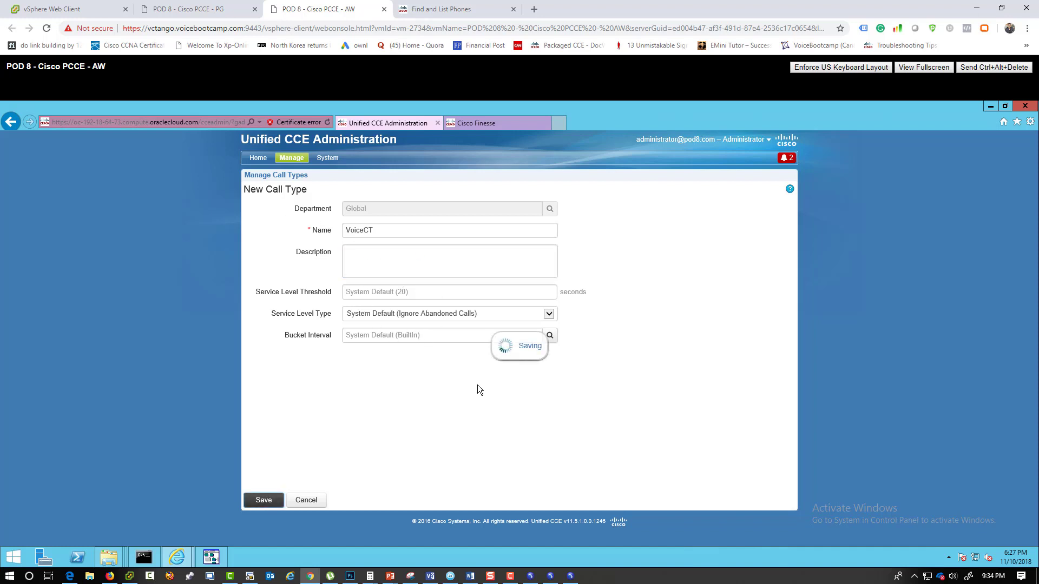
pyautogui.click(211, 557)
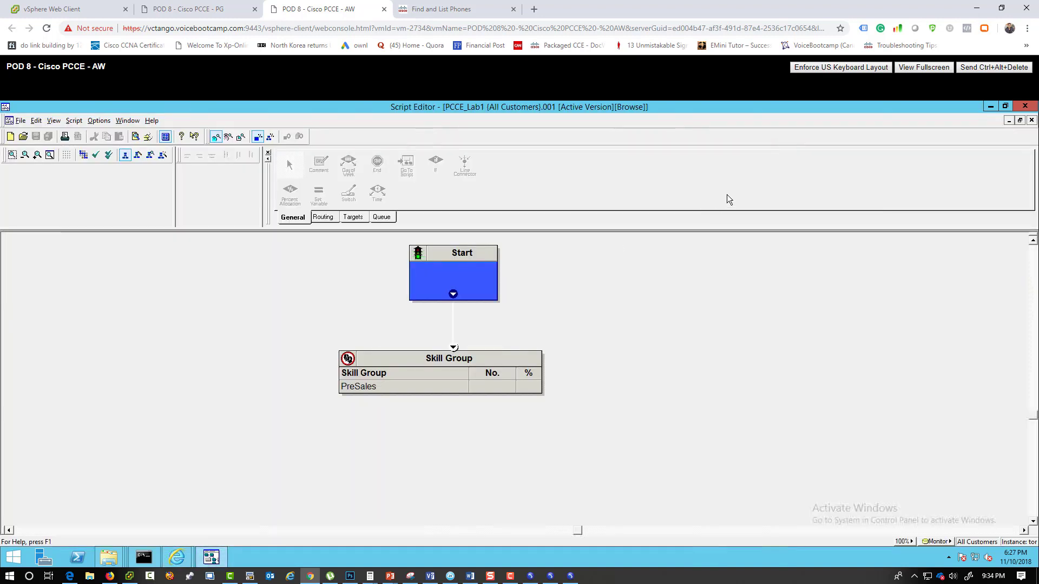
# Close and reopen the saved PCCE_Lab1 routing script.
pyautogui.click(1031, 120)
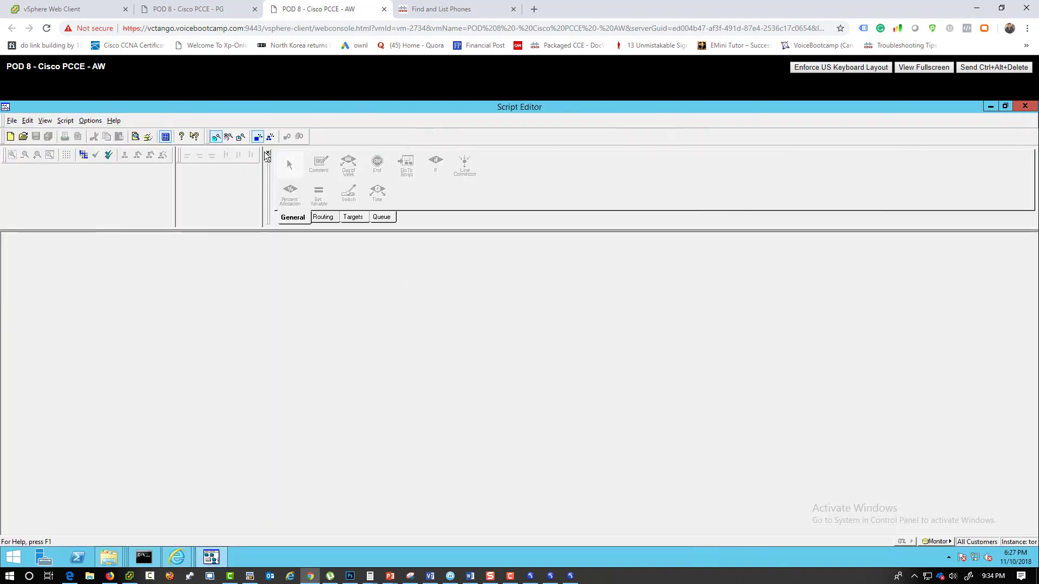
pyautogui.click(266, 152)
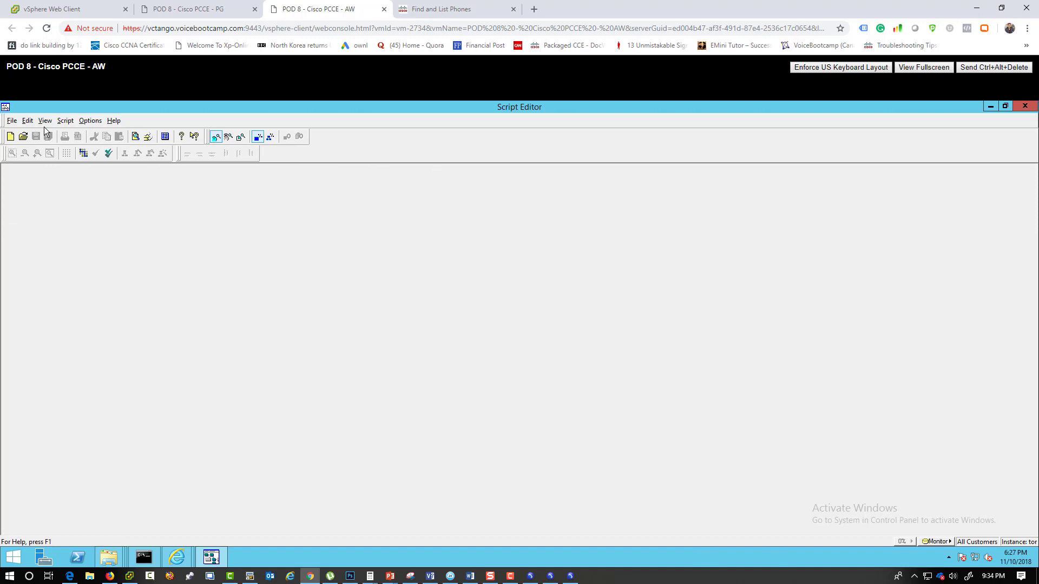
pyautogui.click(22, 136)
pyautogui.click(453, 283)
pyautogui.click(613, 364)
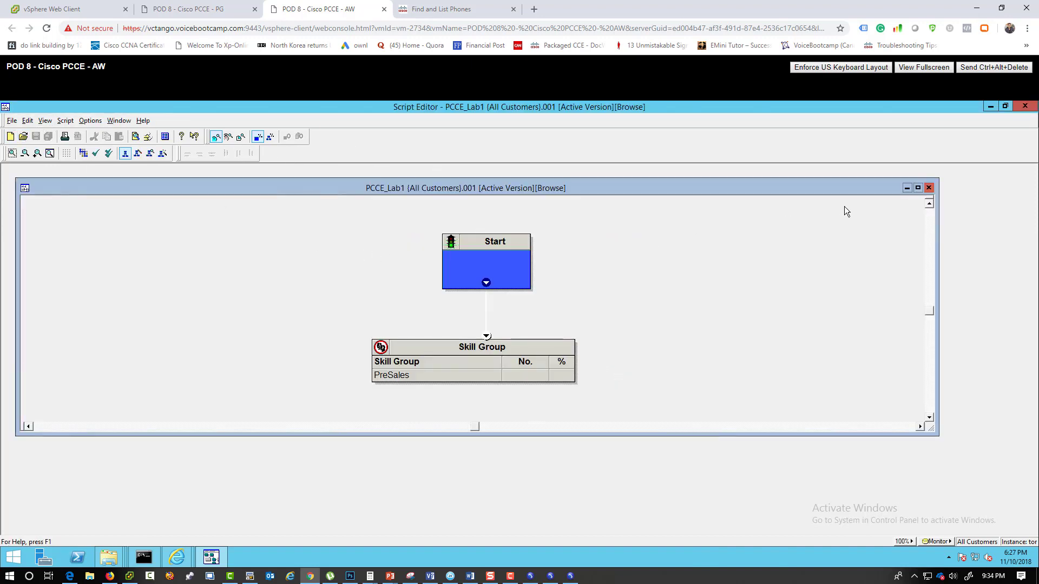
# Select the VoiceCT call type in the Call Type Manager.
pyautogui.click(71, 121)
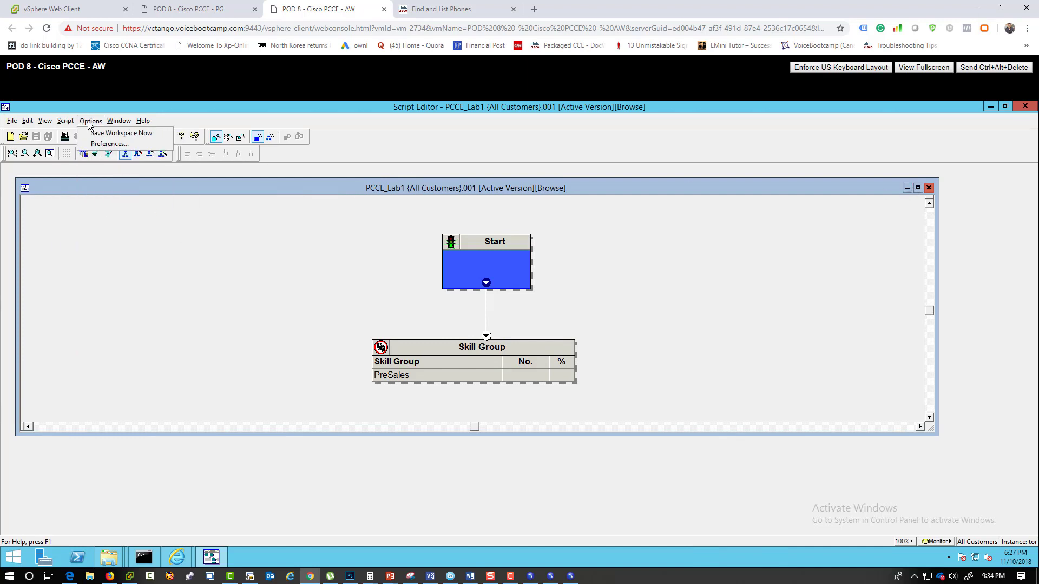
pyautogui.click(97, 133)
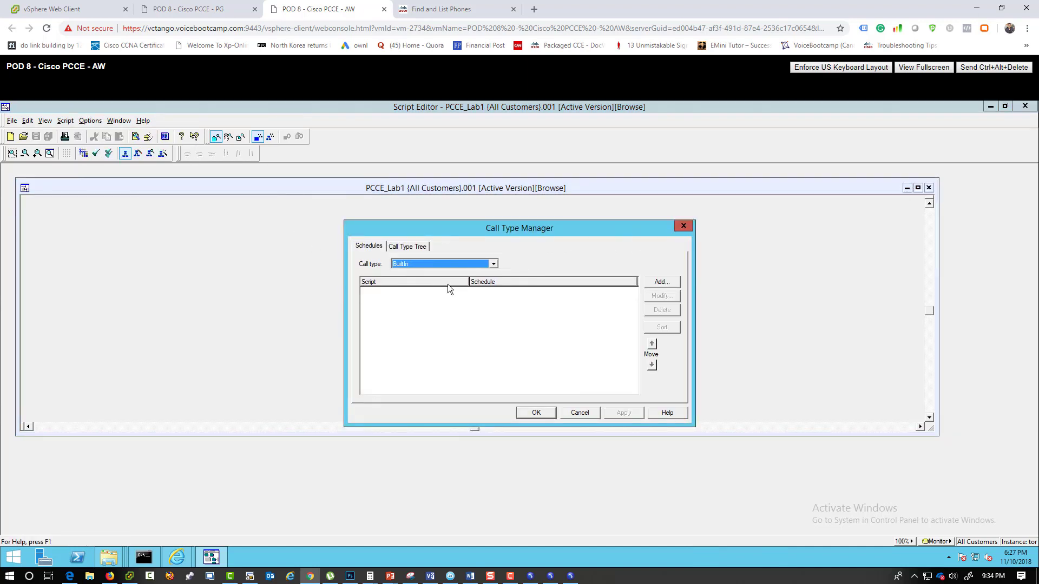
pyautogui.click(452, 266)
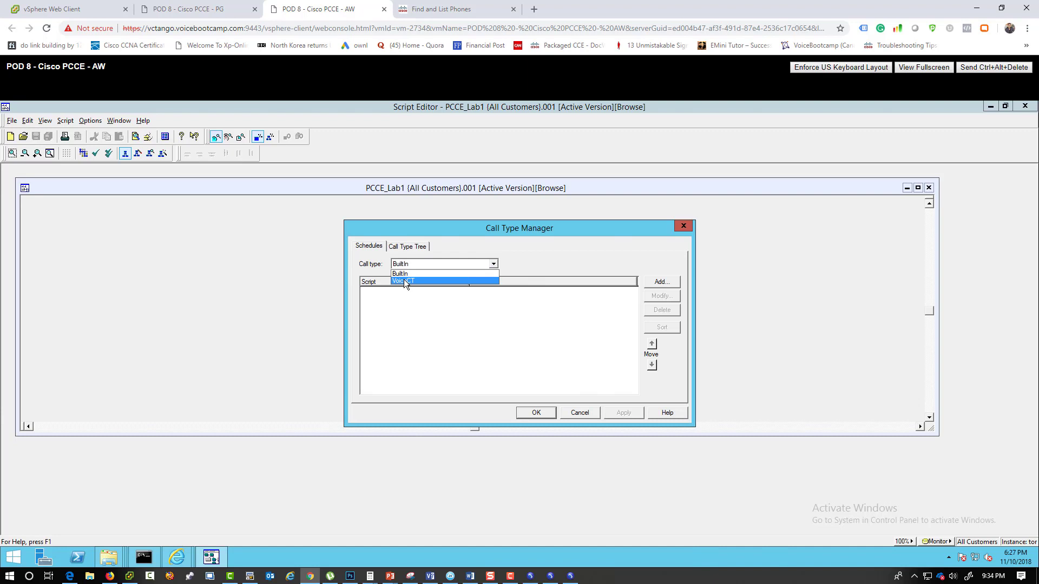
pyautogui.click(404, 280)
pyautogui.click(660, 282)
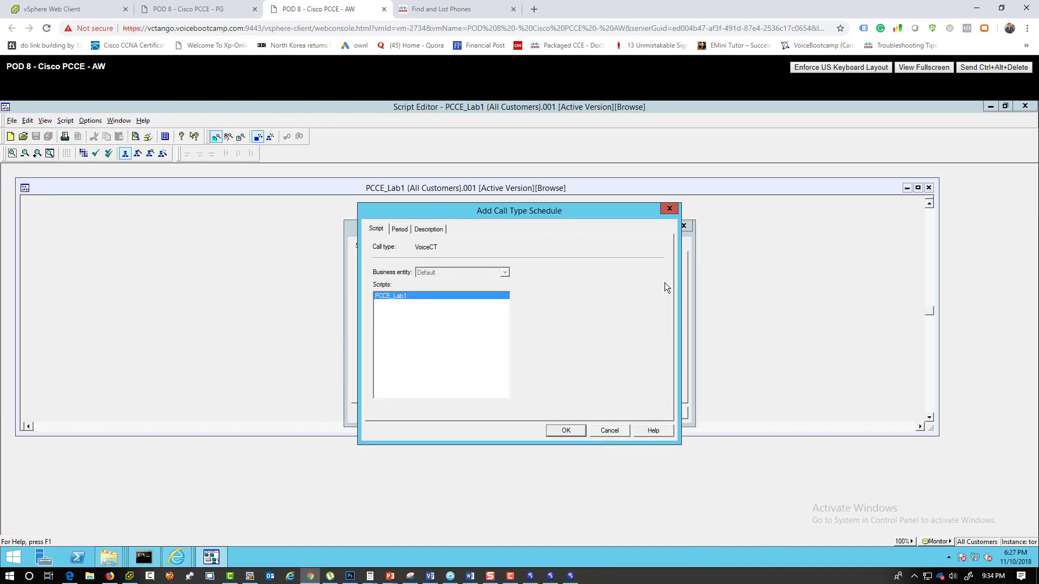
pyautogui.moveTo(501, 212); pyautogui.dragTo(539, 263)
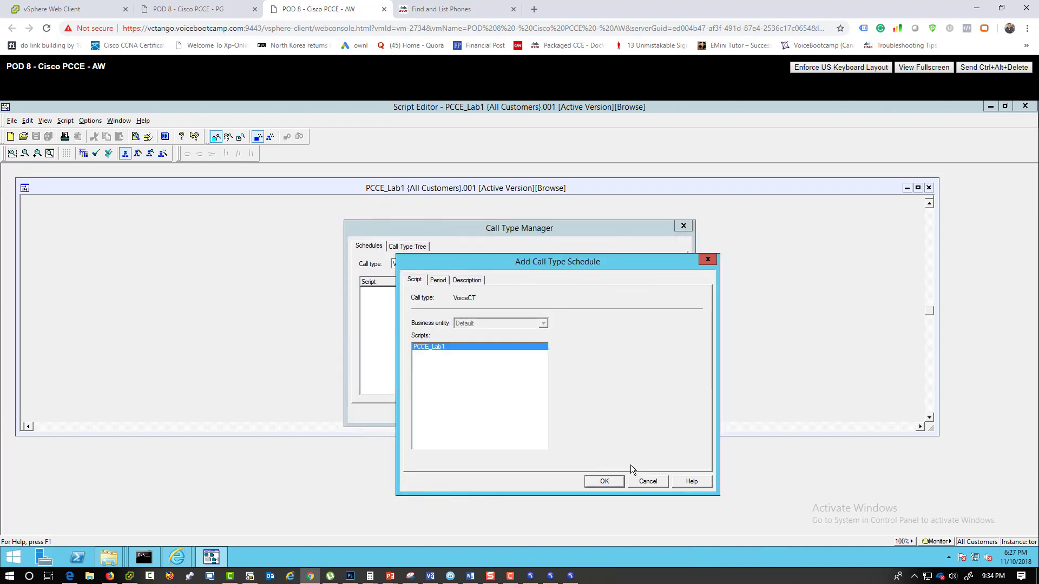
pyautogui.click(646, 481)
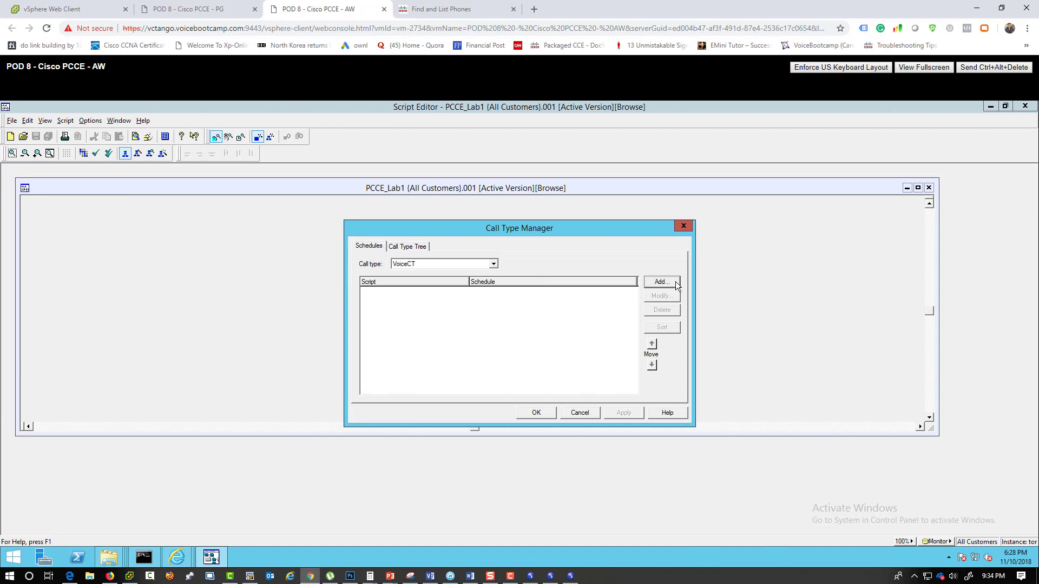
# Schedule PCCE_Lab1 for VoiceCT every day, all day, and apply it.
pyautogui.click(674, 282)
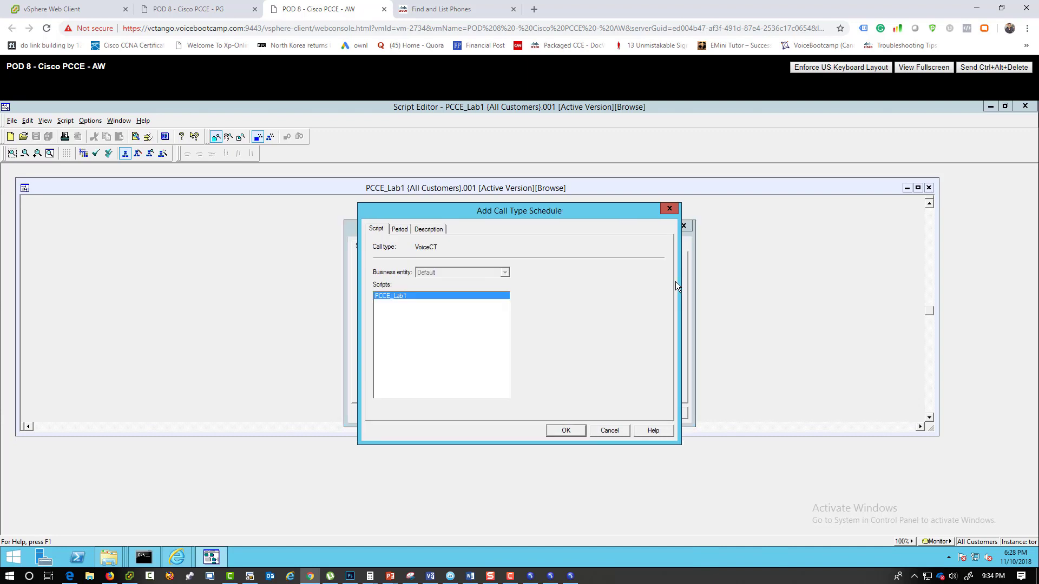
pyautogui.click(574, 433)
pyautogui.click(382, 291)
pyautogui.click(620, 413)
pyautogui.click(540, 413)
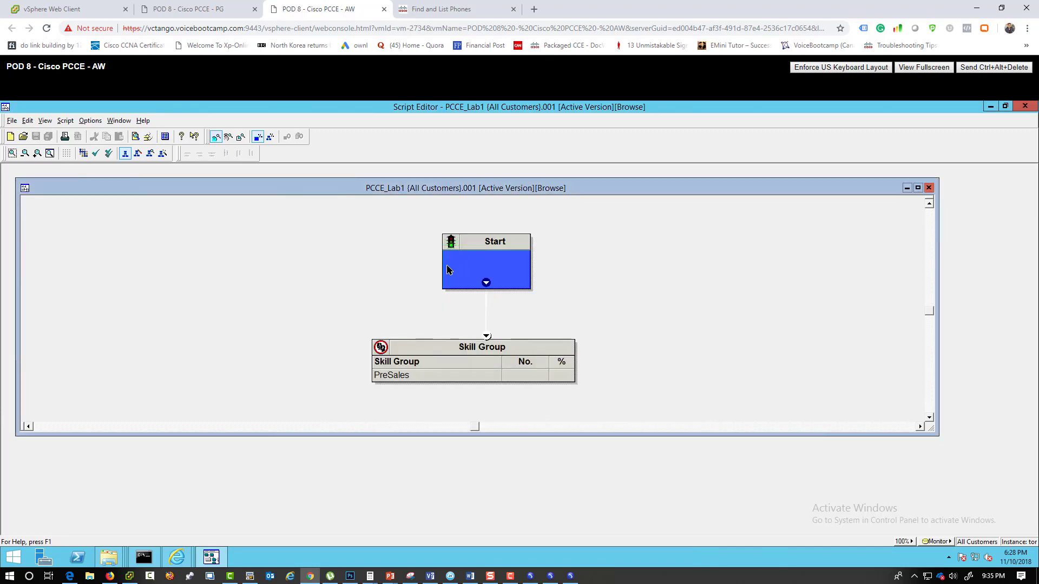
# Go to the Dialed Numbers list in Unified CCE Administration.
pyautogui.click(917, 188)
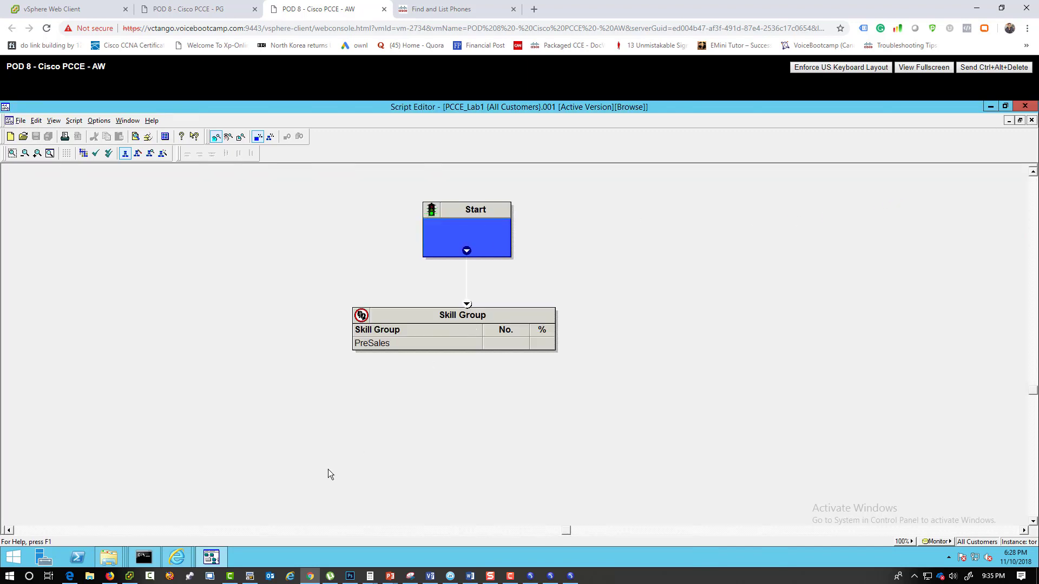
pyautogui.moveTo(177, 557)
pyautogui.click(245, 512)
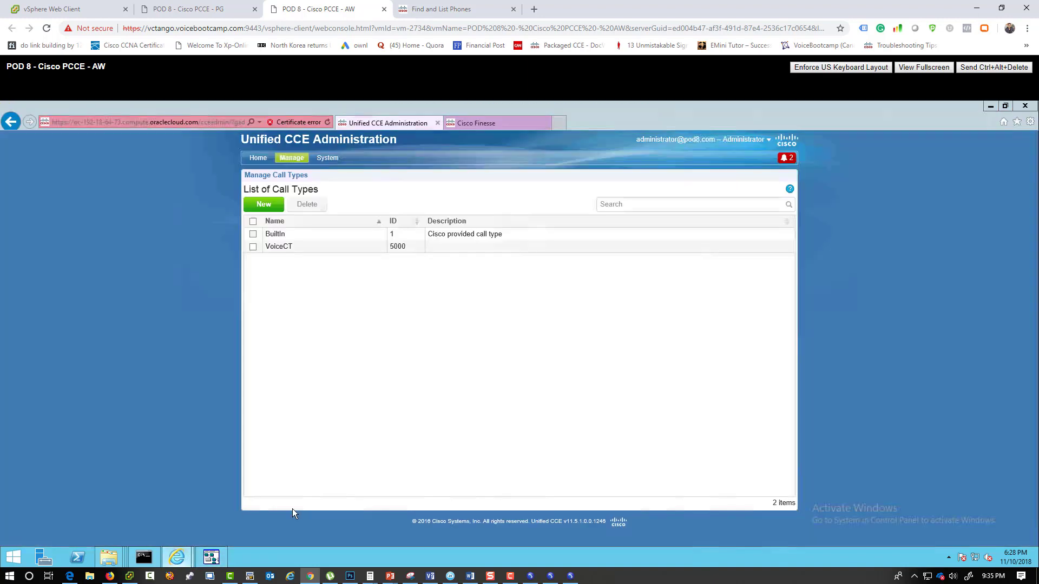
pyautogui.click(291, 162)
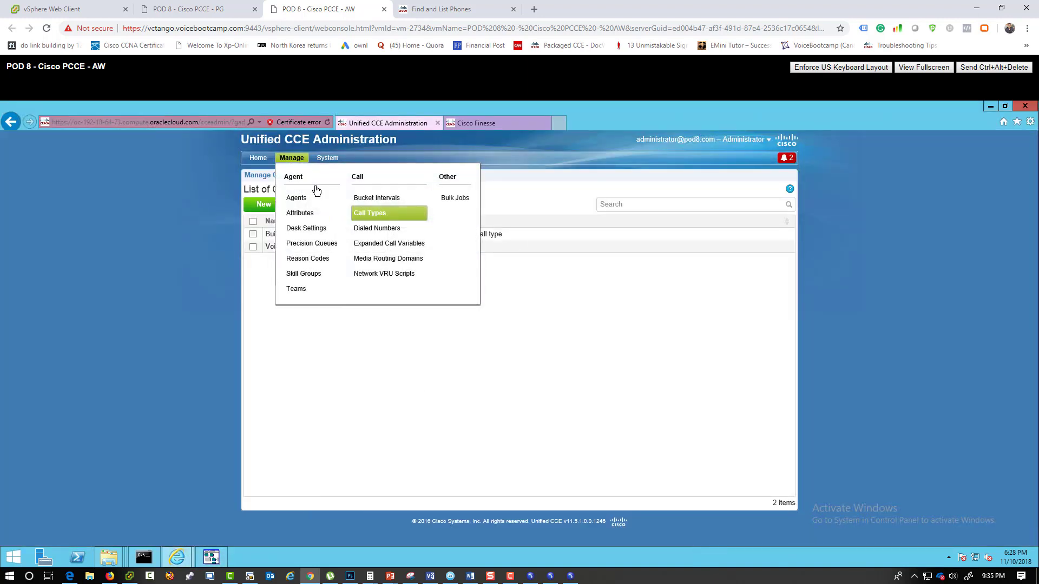
pyautogui.click(386, 237)
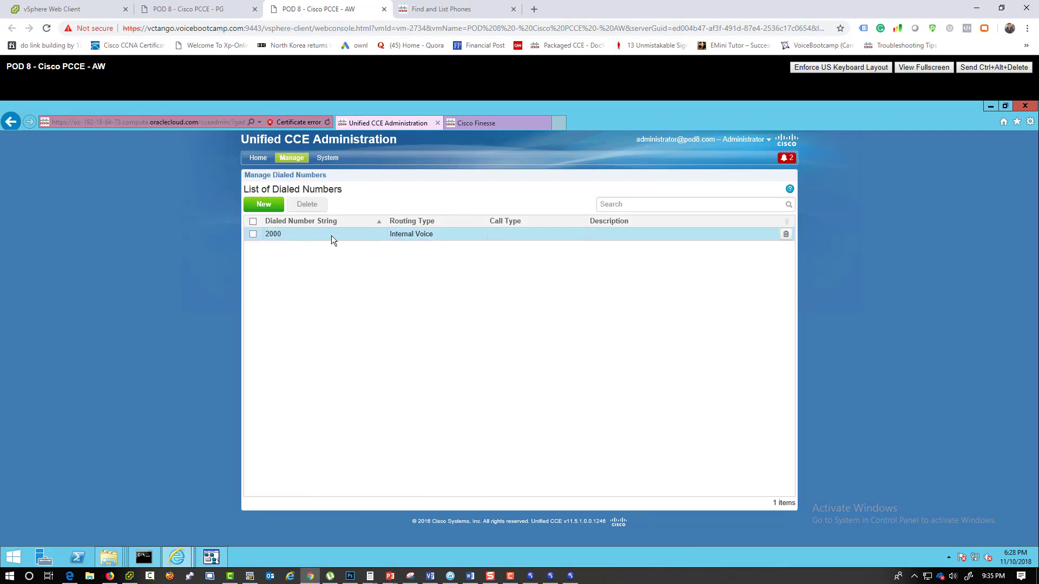
# Assign VoiceCT as the call type for dialed number 2000 and save.
pyautogui.click(301, 237)
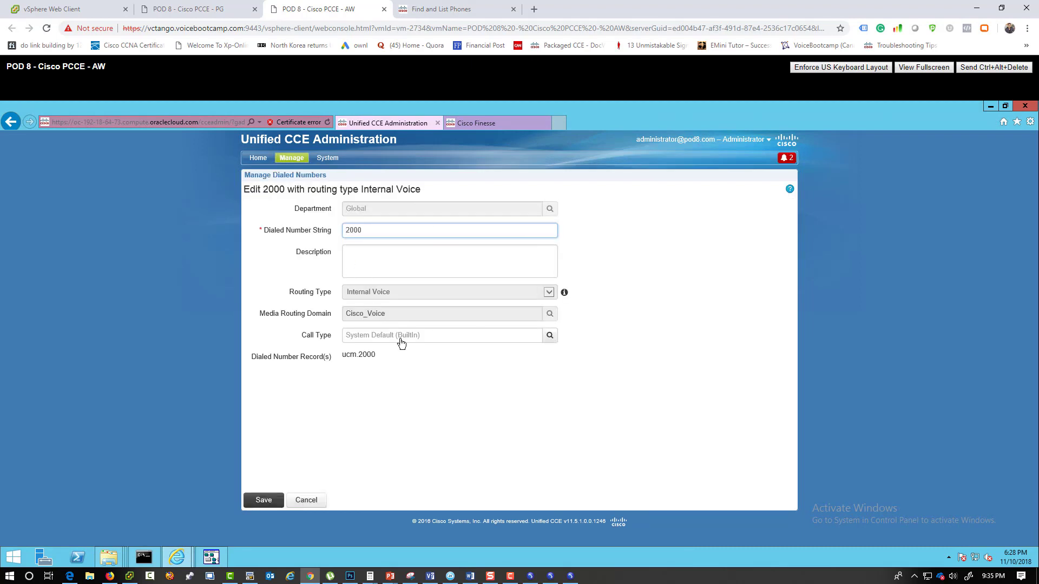
pyautogui.click(428, 339)
pyautogui.click(589, 285)
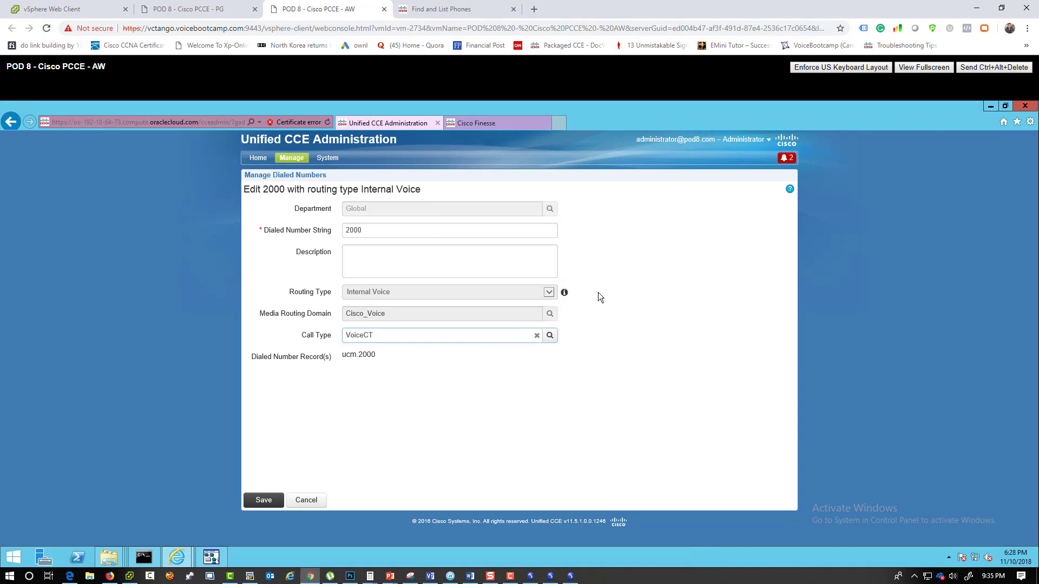
pyautogui.click(264, 502)
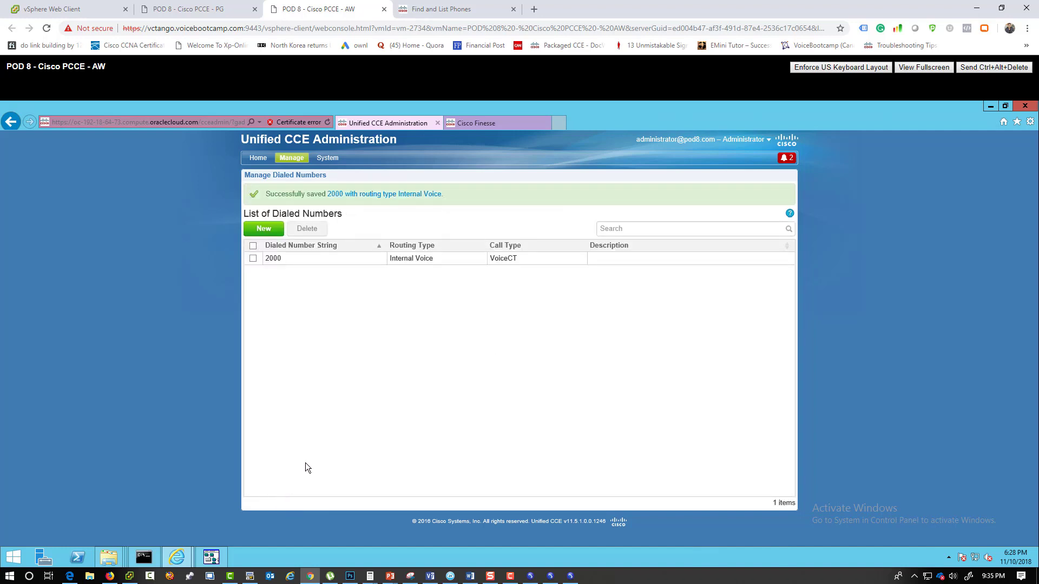
pyautogui.click(207, 551)
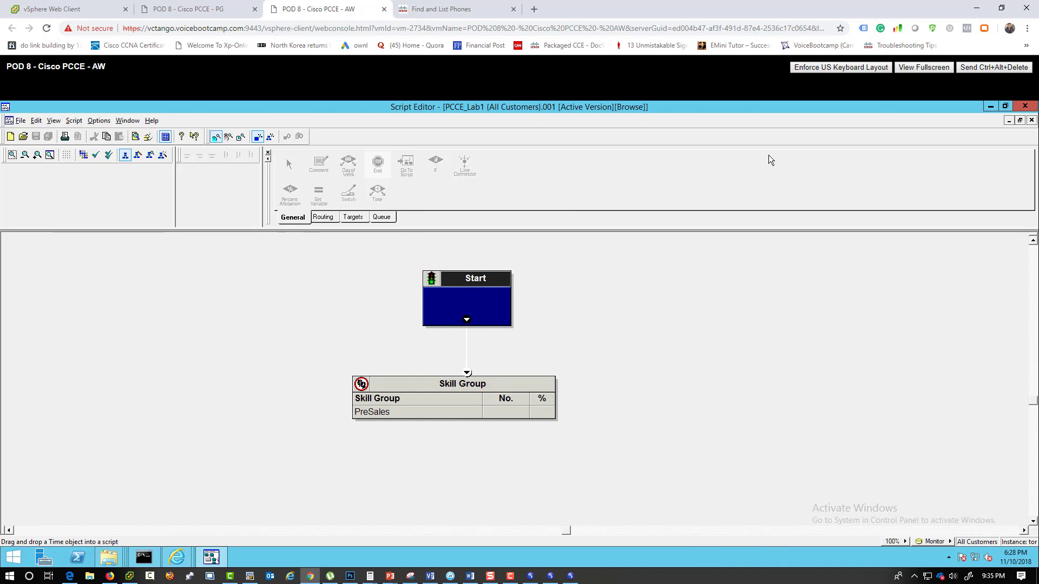
# Put the PCCE_Lab1 script into Monitor Script mode.
pyautogui.click(267, 153)
pyautogui.rightClick(580, 257)
pyautogui.click(616, 286)
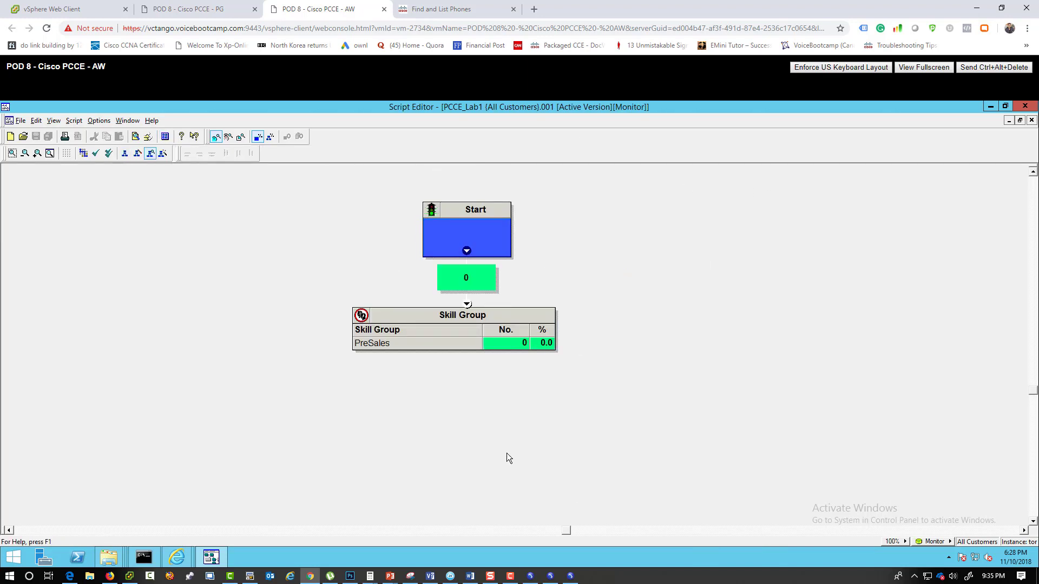
# Open softphones 3, 2 and 1 from the taskbar.
pyautogui.click(550, 576)
pyautogui.click(570, 576)
pyautogui.click(530, 576)
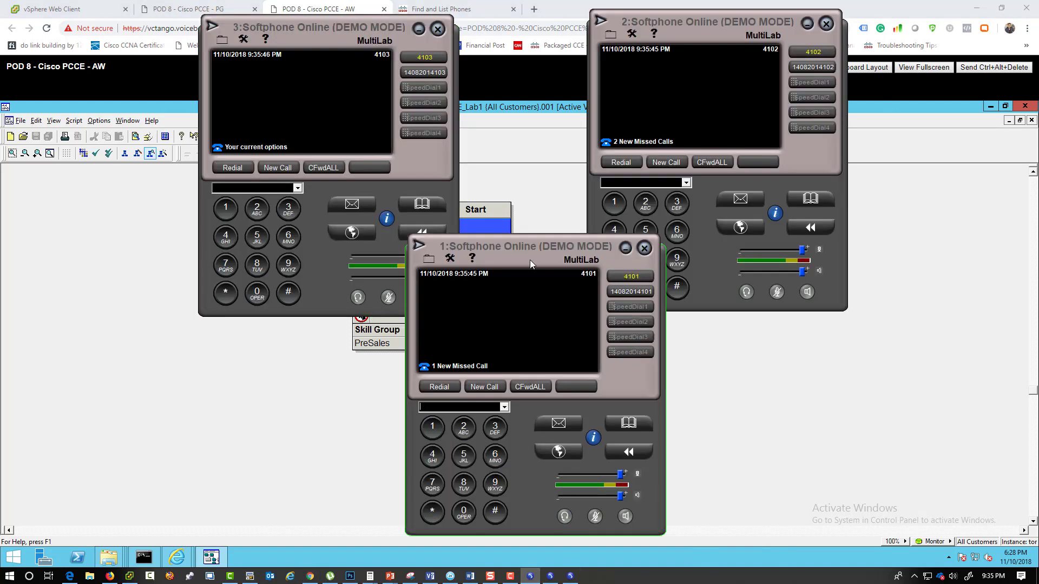
# With Finesse open, dial 2000 from softphone 1.
pyautogui.click(177, 557)
pyautogui.click(220, 524)
pyautogui.click(533, 576)
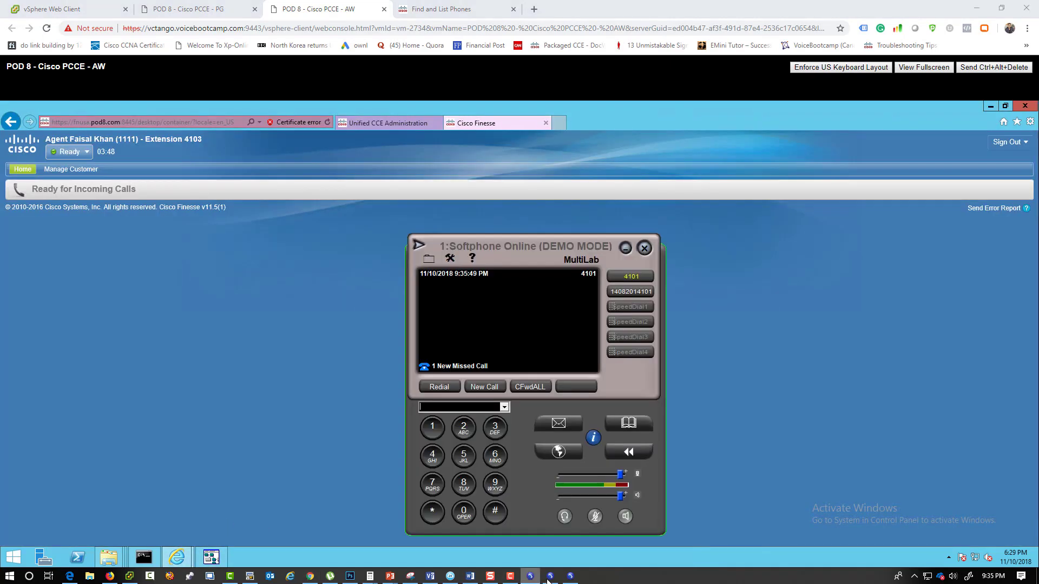
pyautogui.click(551, 576)
pyautogui.click(570, 577)
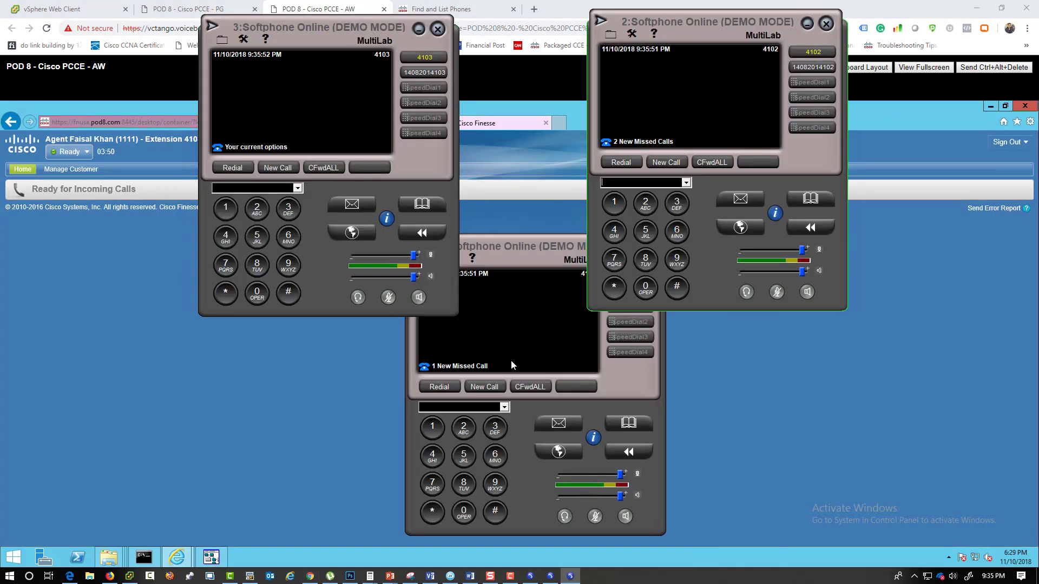
pyautogui.click(514, 335)
pyautogui.click(484, 386)
pyautogui.click(463, 427)
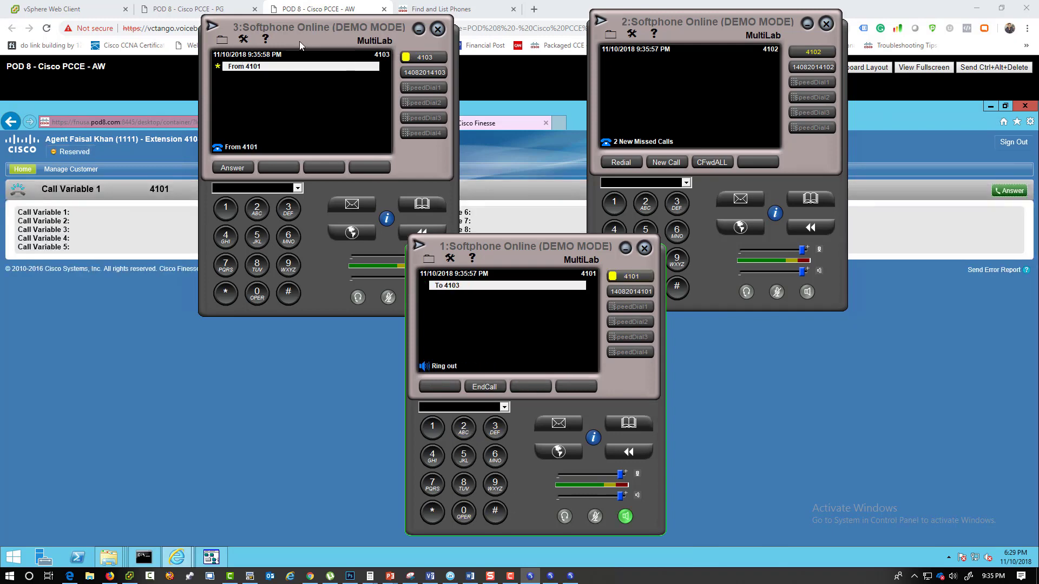
# Answer and end the test call in Finesse, then set the agent Not Ready.
pyautogui.click(554, 177)
pyautogui.click(124, 188)
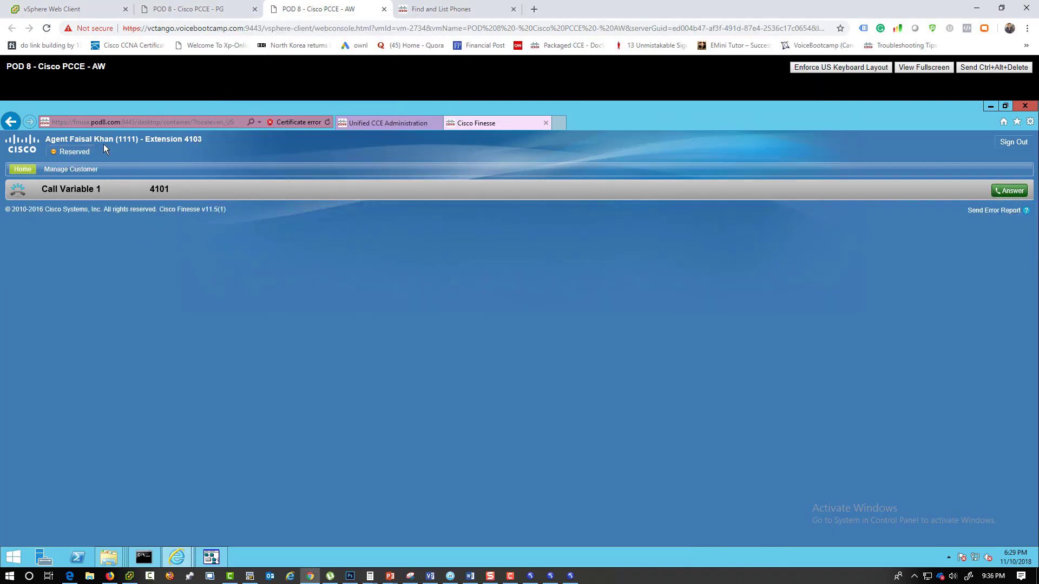
pyautogui.click(1010, 191)
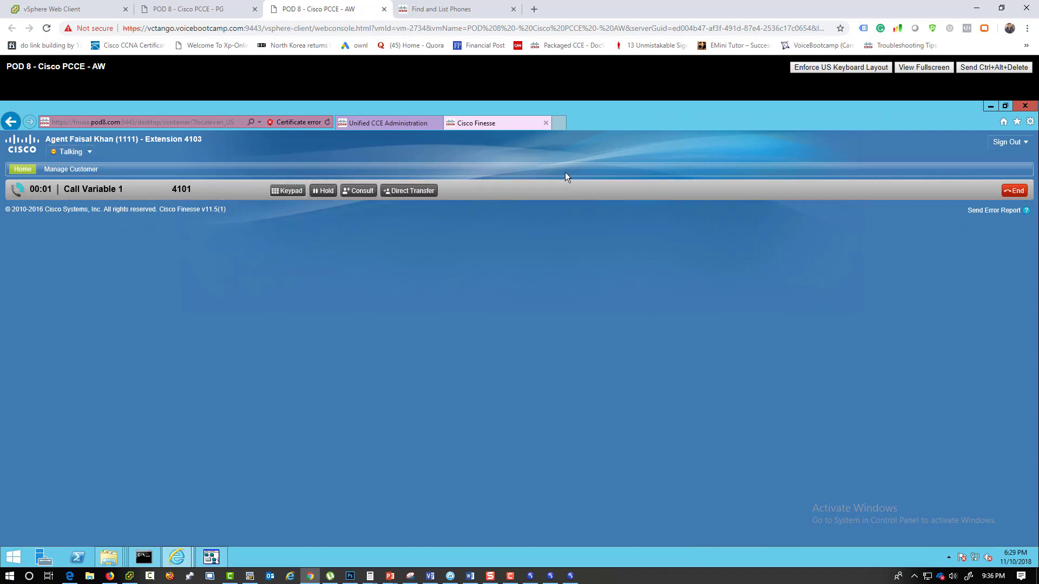
pyautogui.click(1015, 191)
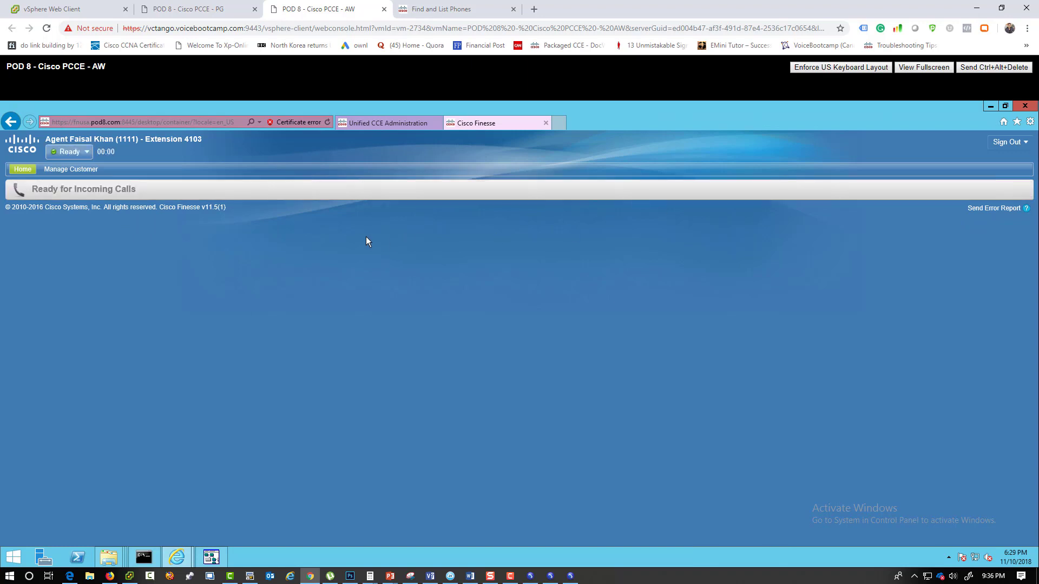
pyautogui.click(56, 153)
pyautogui.click(71, 169)
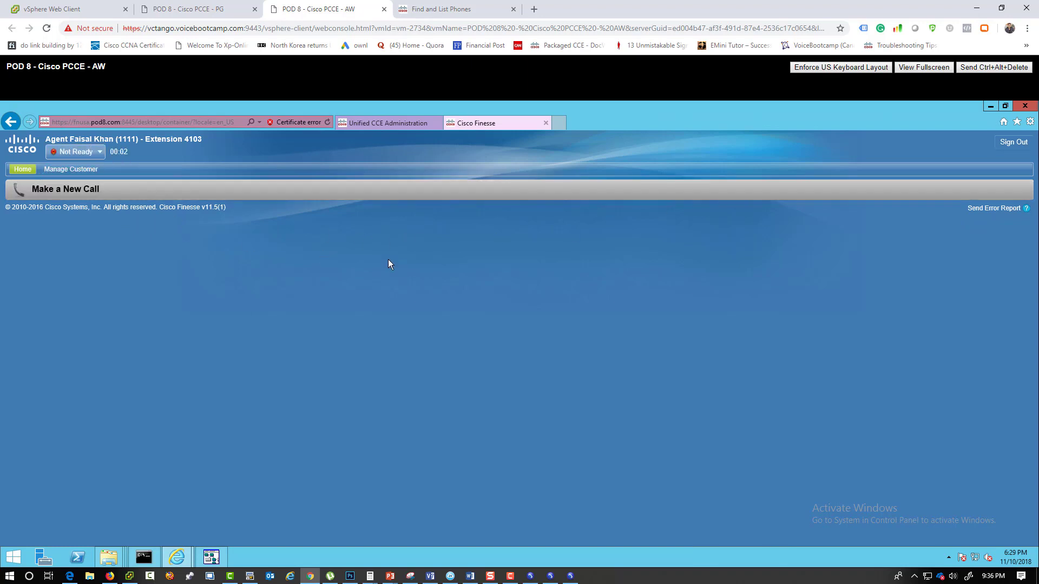